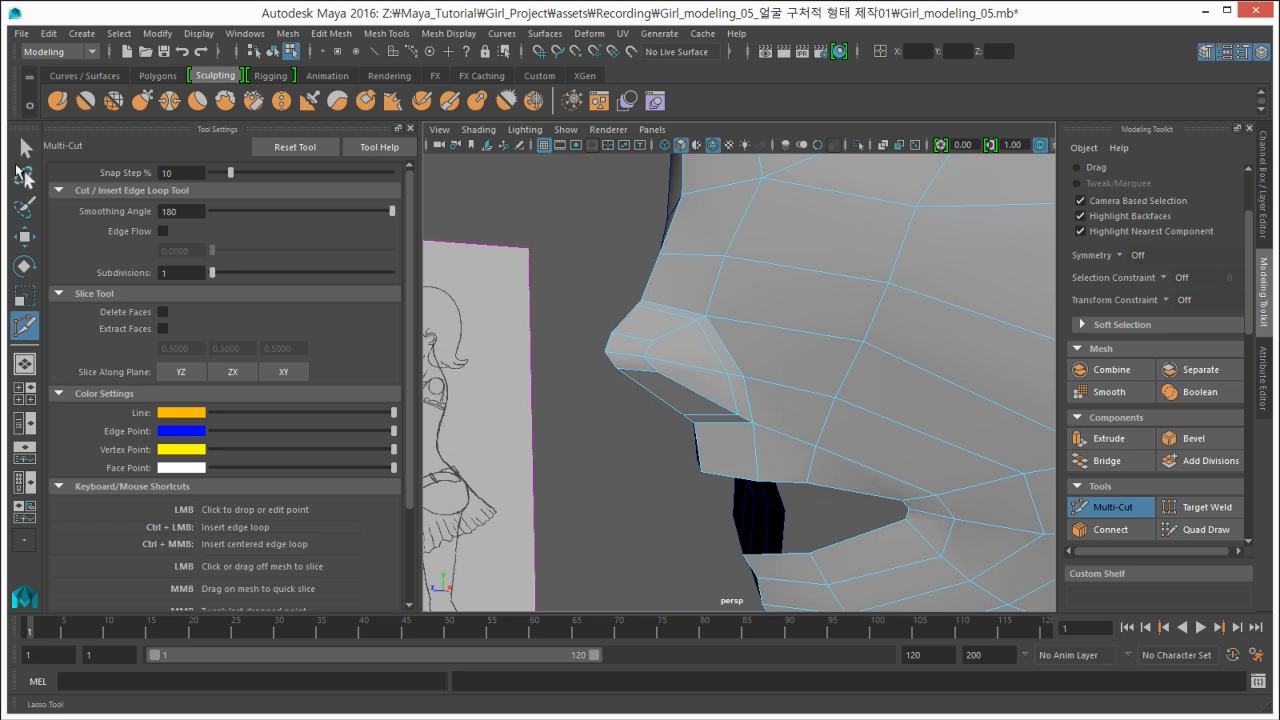
Select the nose vertices in the front view and move them slightly up with soft selection to fit the reference sketch.
click(25, 148)
alt+drag(870, 280, 731, 294)
key(space)
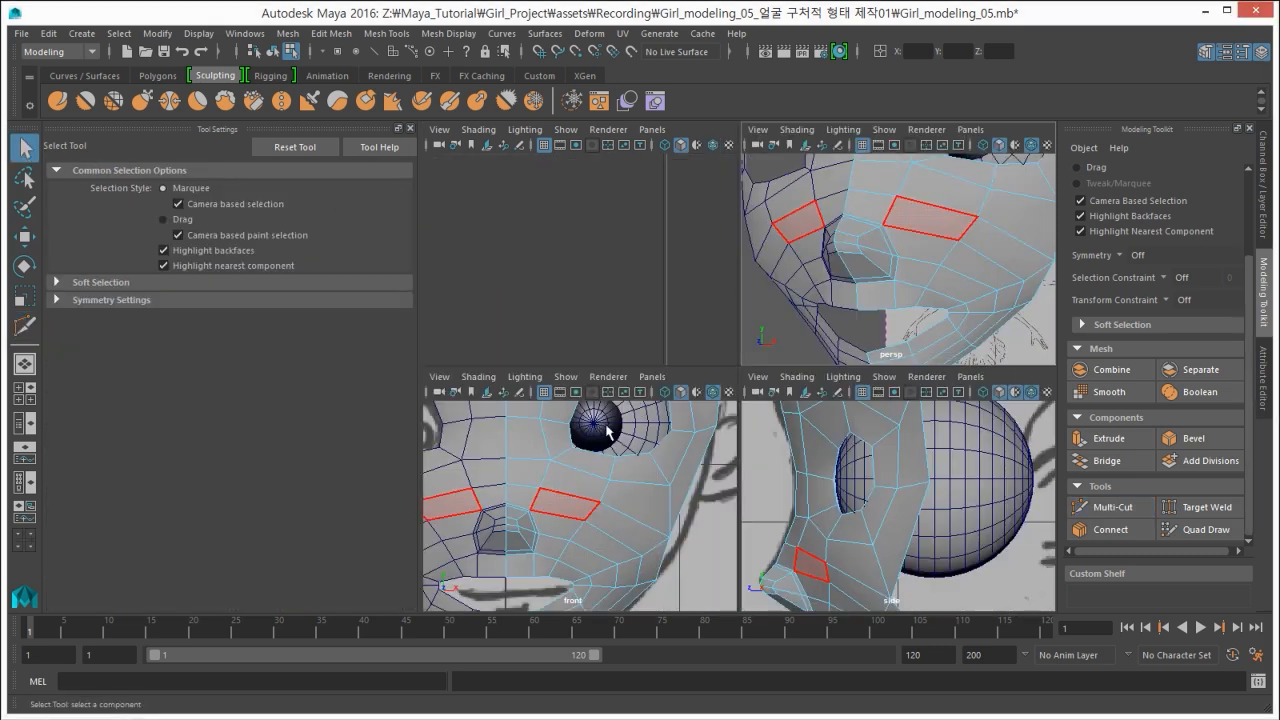
key(space)
alt+middle_drag(474, 505, 659, 438)
scroll(684, 430, up, 5)
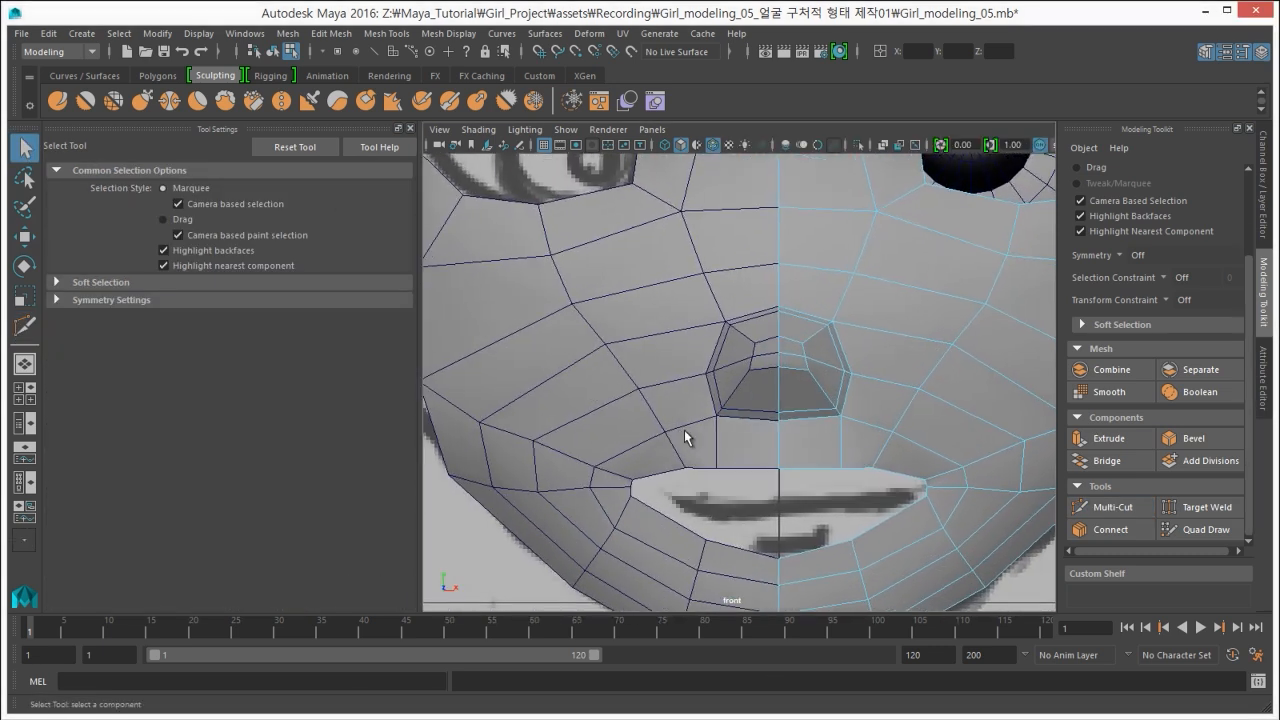
right_drag(819, 413, 728, 415)
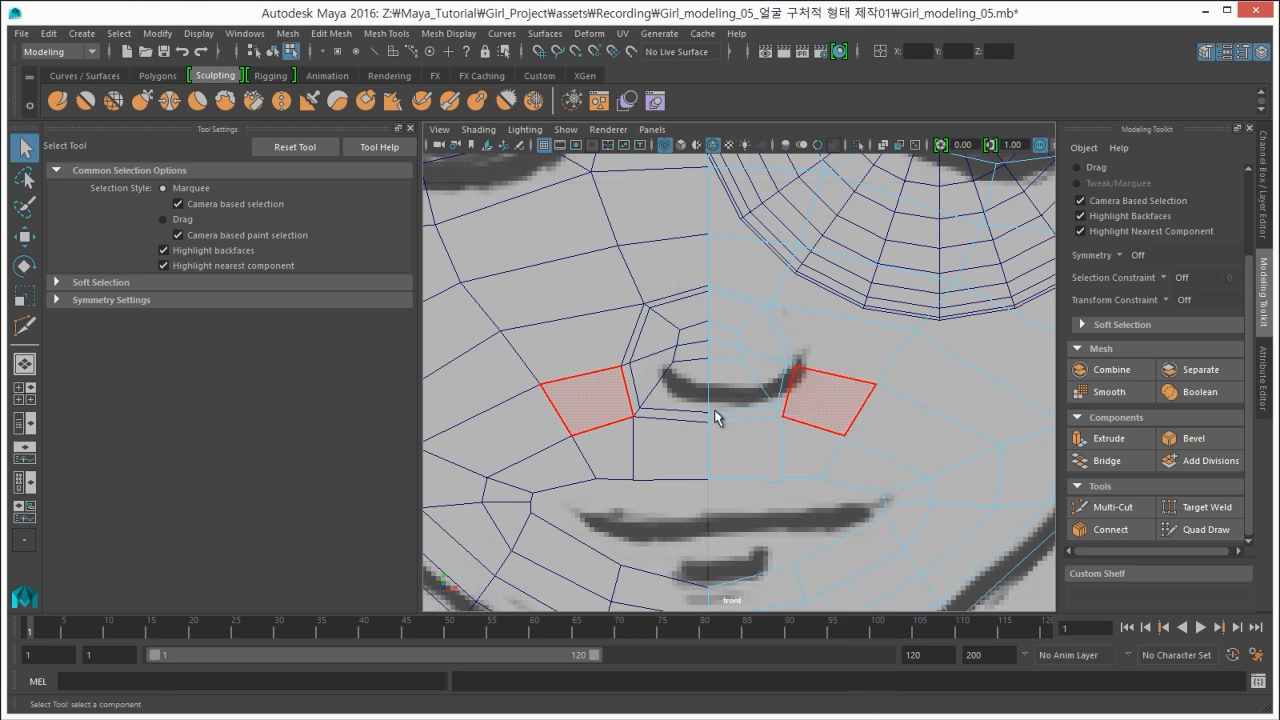
drag(682, 387, 806, 453)
drag(669, 275, 816, 449)
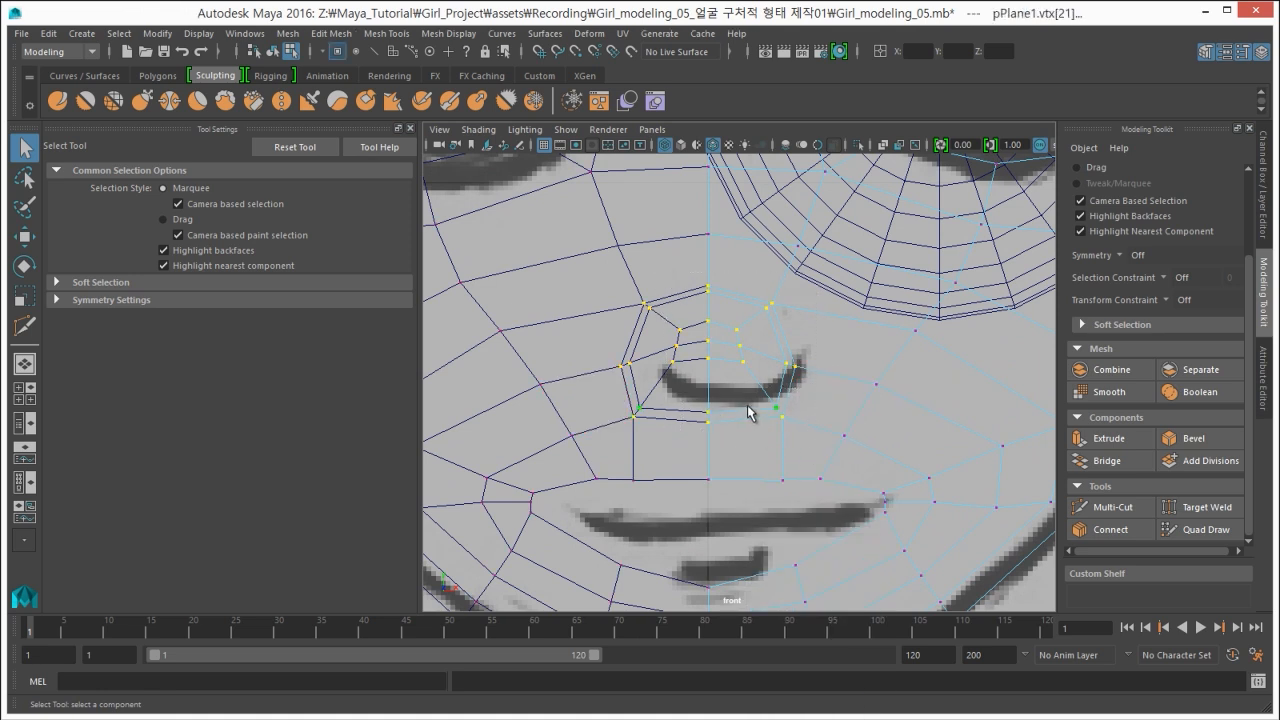
key(b)
key(w)
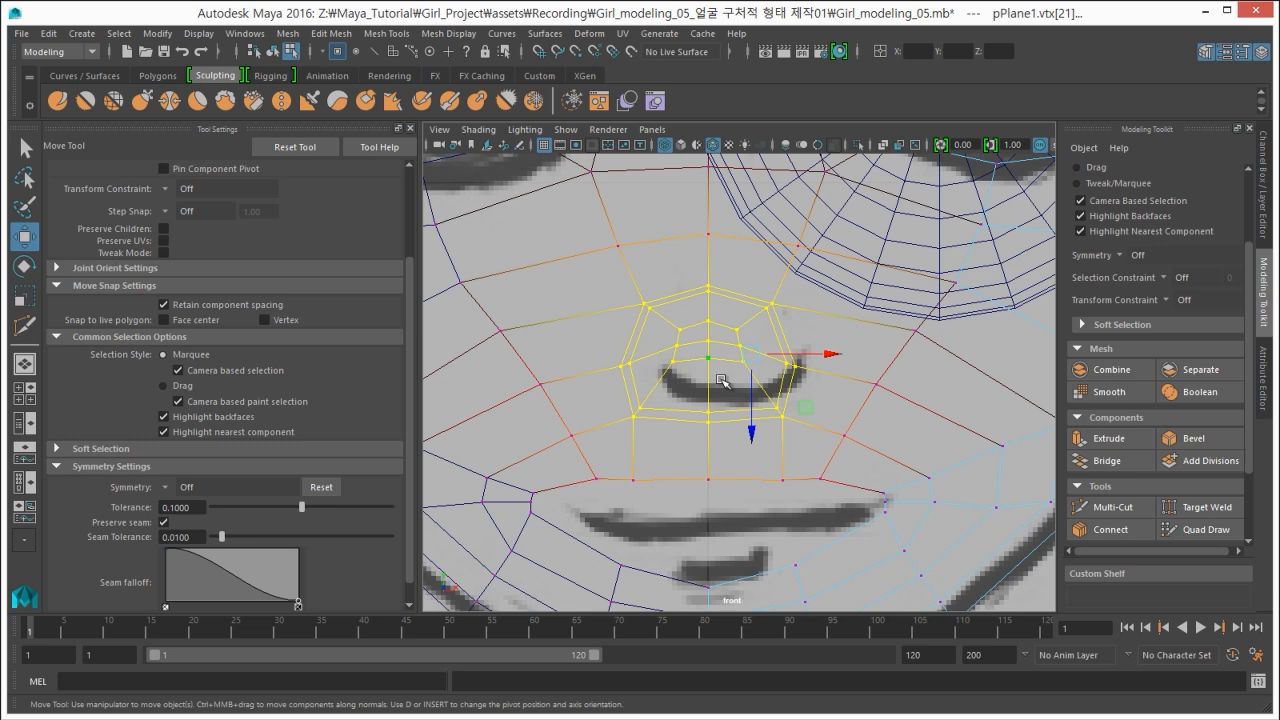
middle_drag(748, 428, 749, 408)
Fine-tune the centre vertex above the mouth and the nose vertices against the front reference sketch, and clear the selection.
click(687, 473)
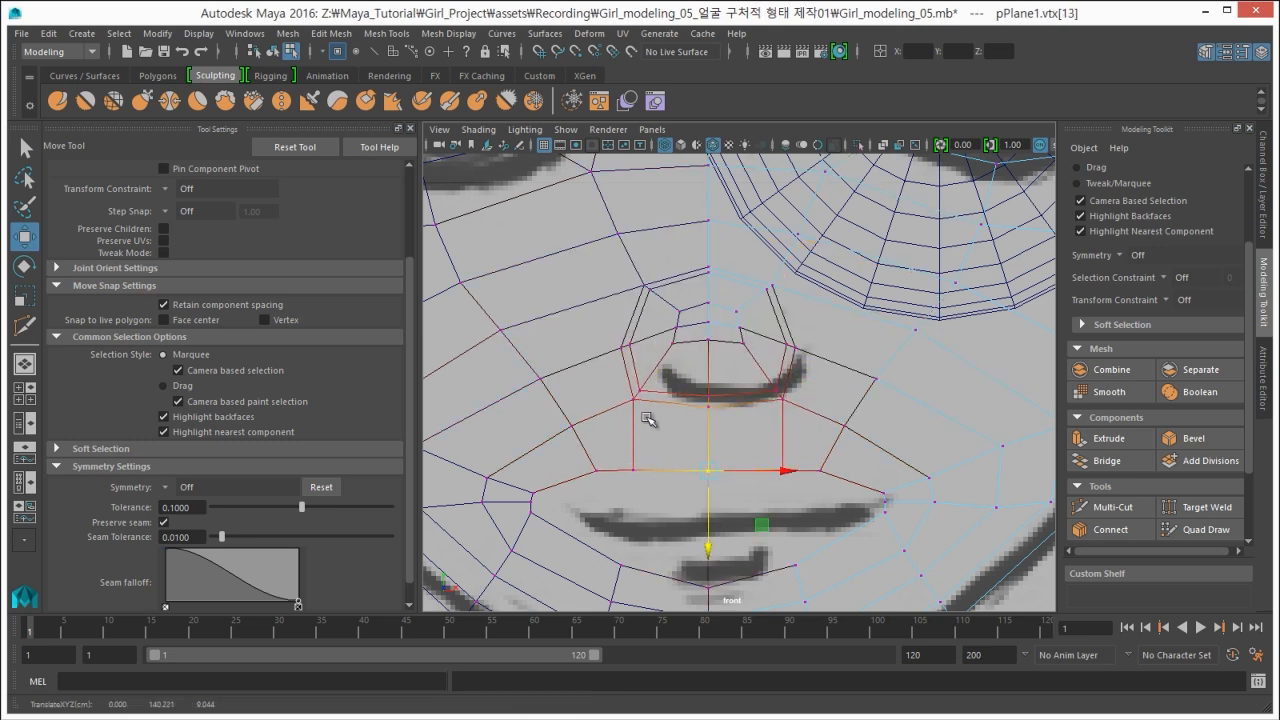
alt+middle_drag(660, 426, 657, 440)
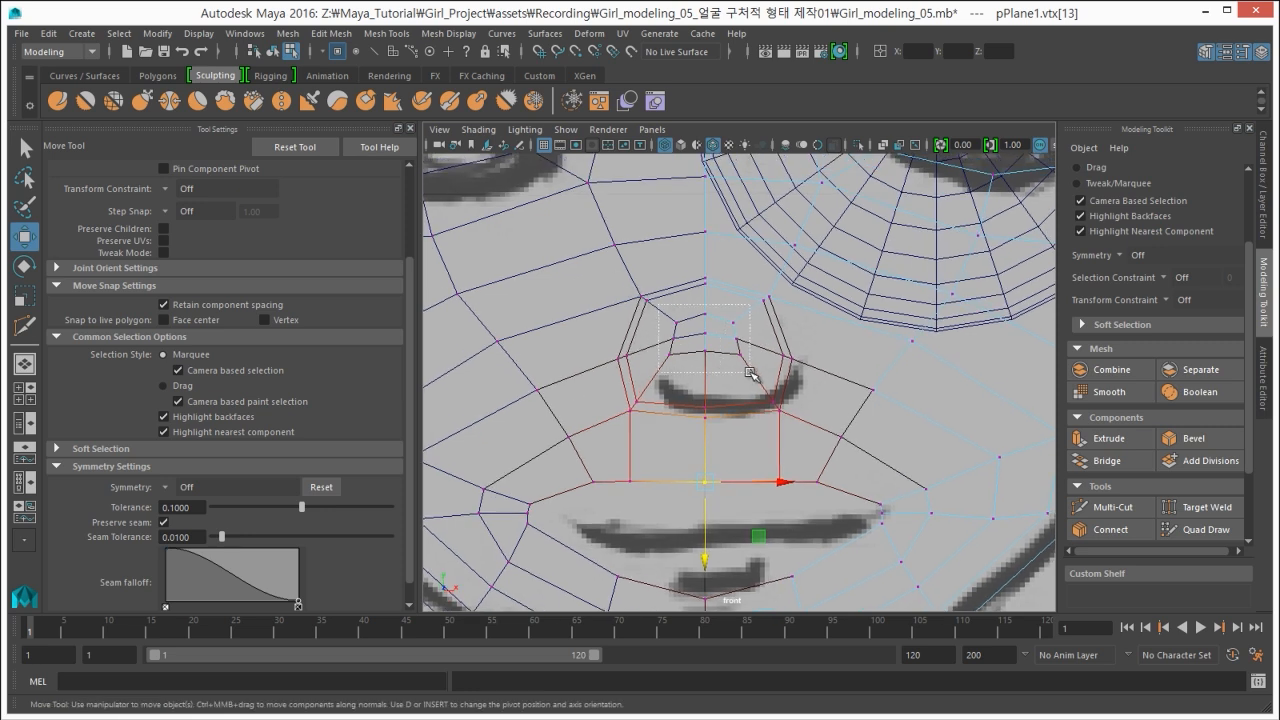
drag(752, 372, 700, 305)
drag(595, 267, 749, 425)
click(534, 371)
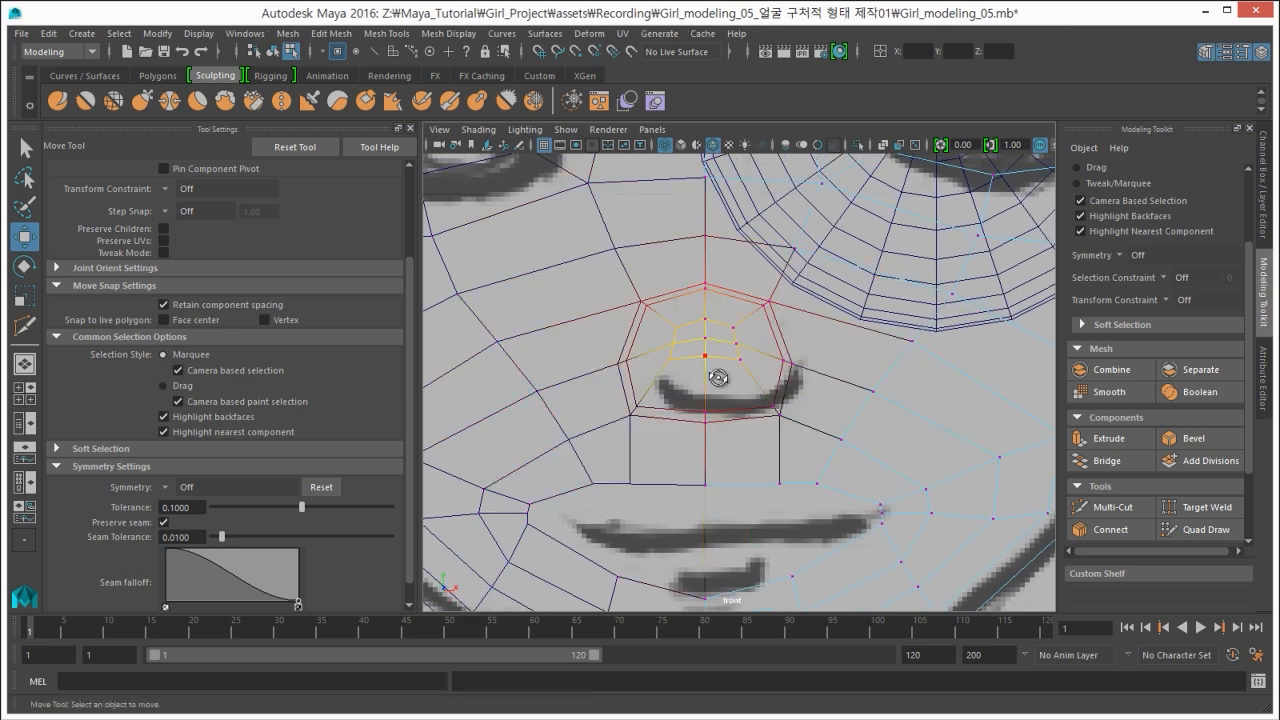
Compare the nose profile with the side reference sketch in wireframe, selecting the nose vertices there.
scroll(720, 370, down, 3)
key(space)
key(space)
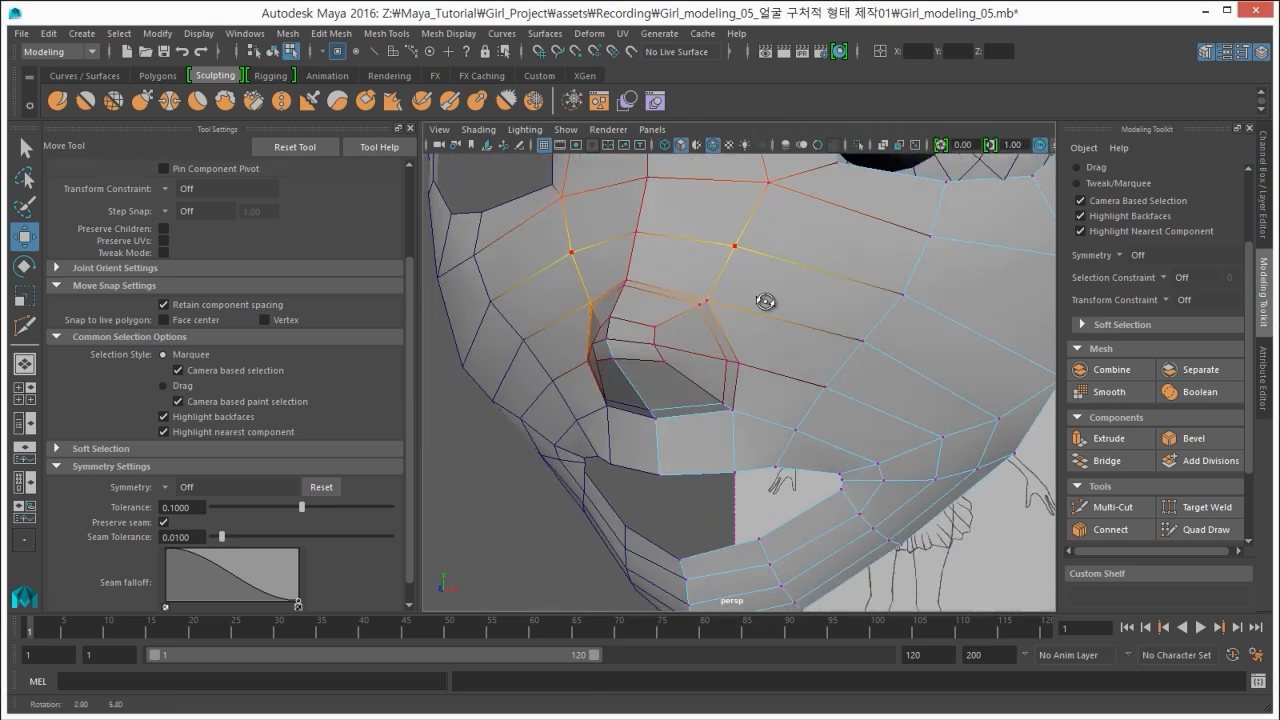
alt+drag(766, 297, 625, 318)
key(space)
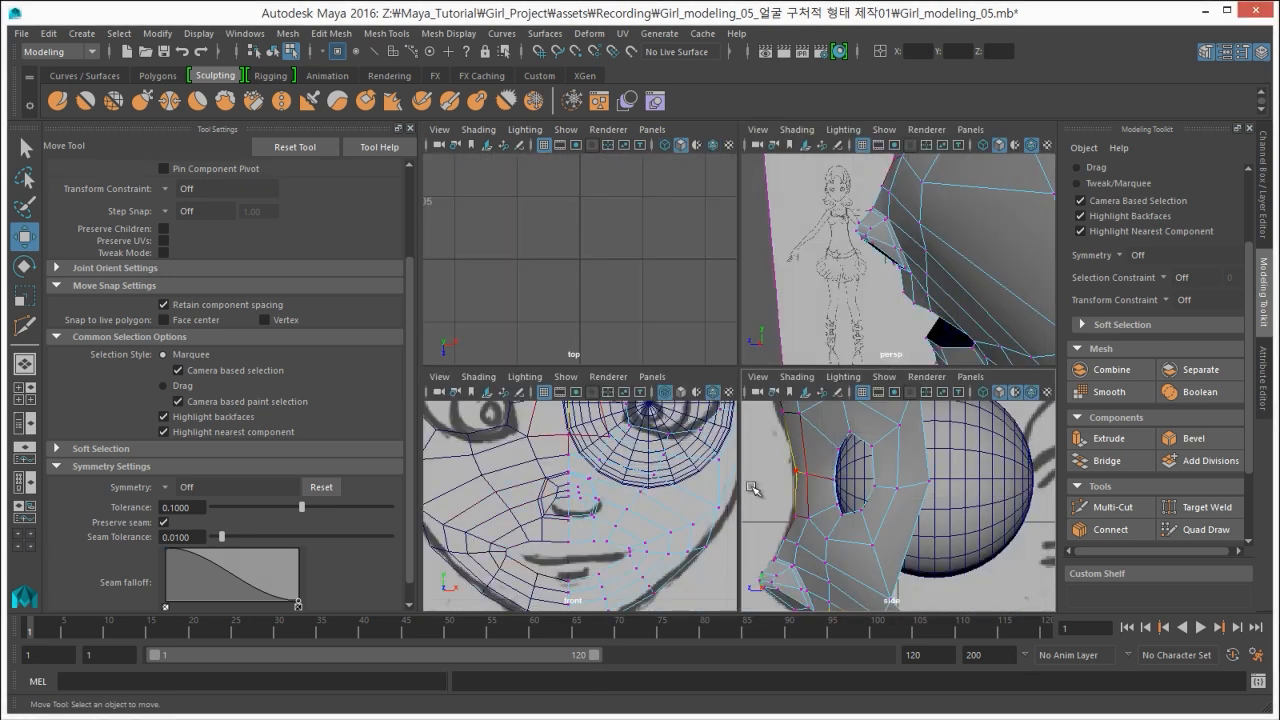
key(space)
alt+middle_drag(731, 479, 857, 288)
alt+right_drag(689, 386, 749, 417)
key(4)
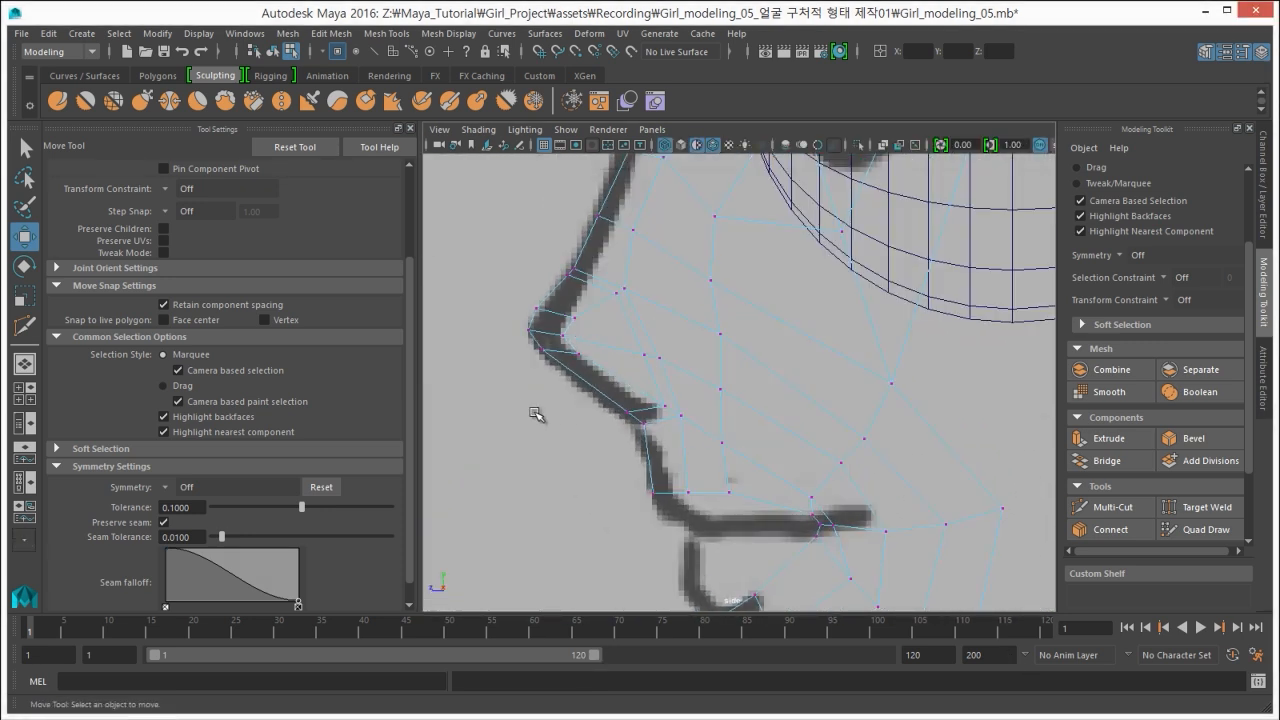
alt+right_drag(538, 400, 543, 398)
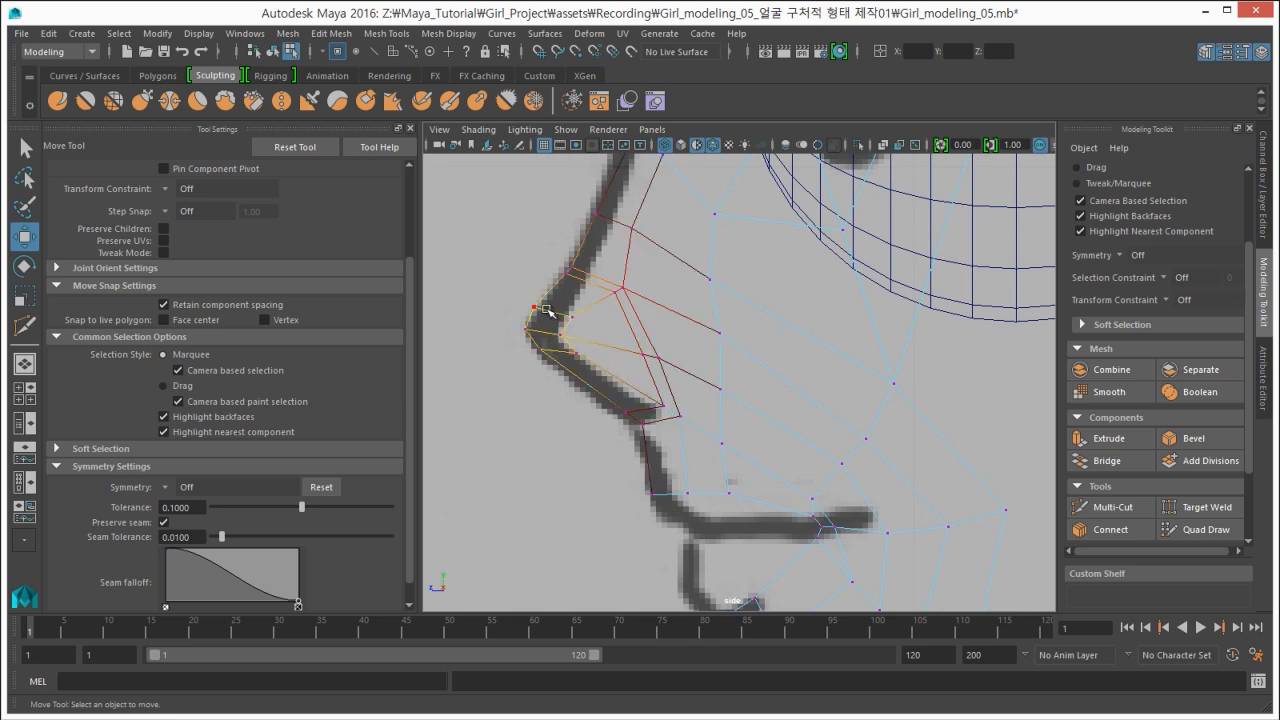
drag(547, 256, 729, 624)
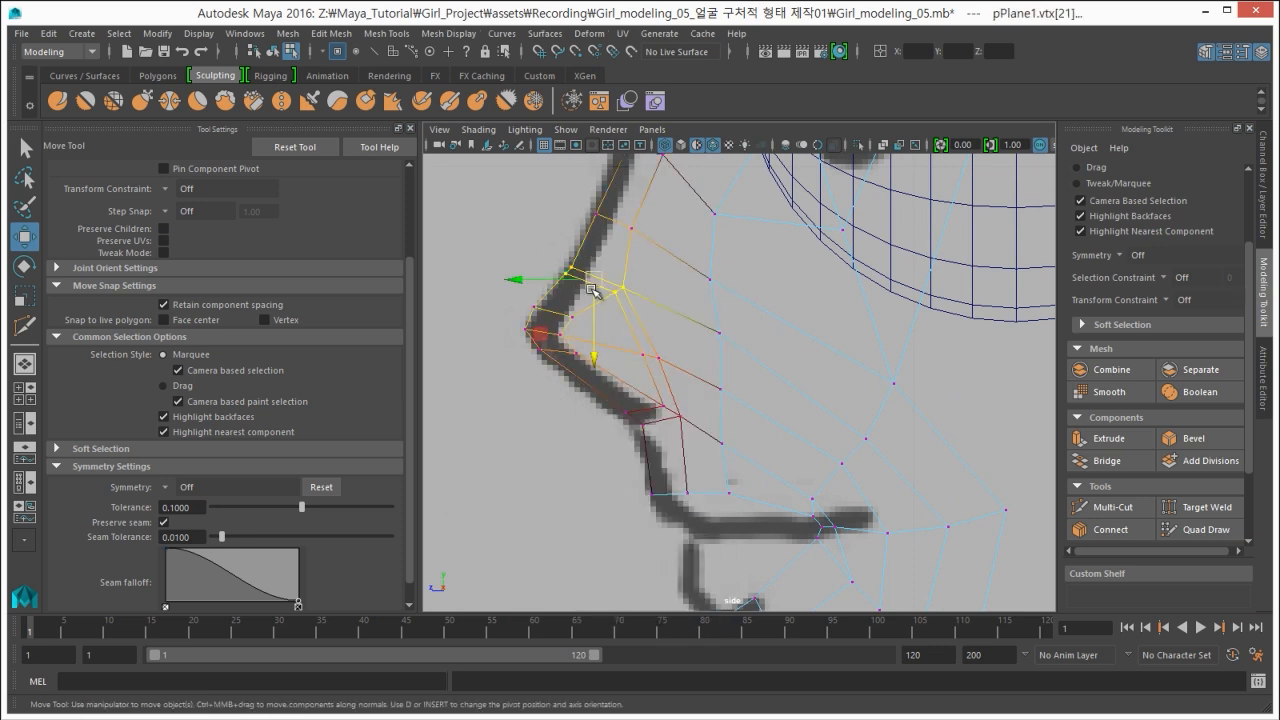
Return to object mode and examine the nose shape in perspective, including its wireframe and smooth preview.
key(F8)
key(space)
key(space)
alt+drag(720, 307, 818, 300)
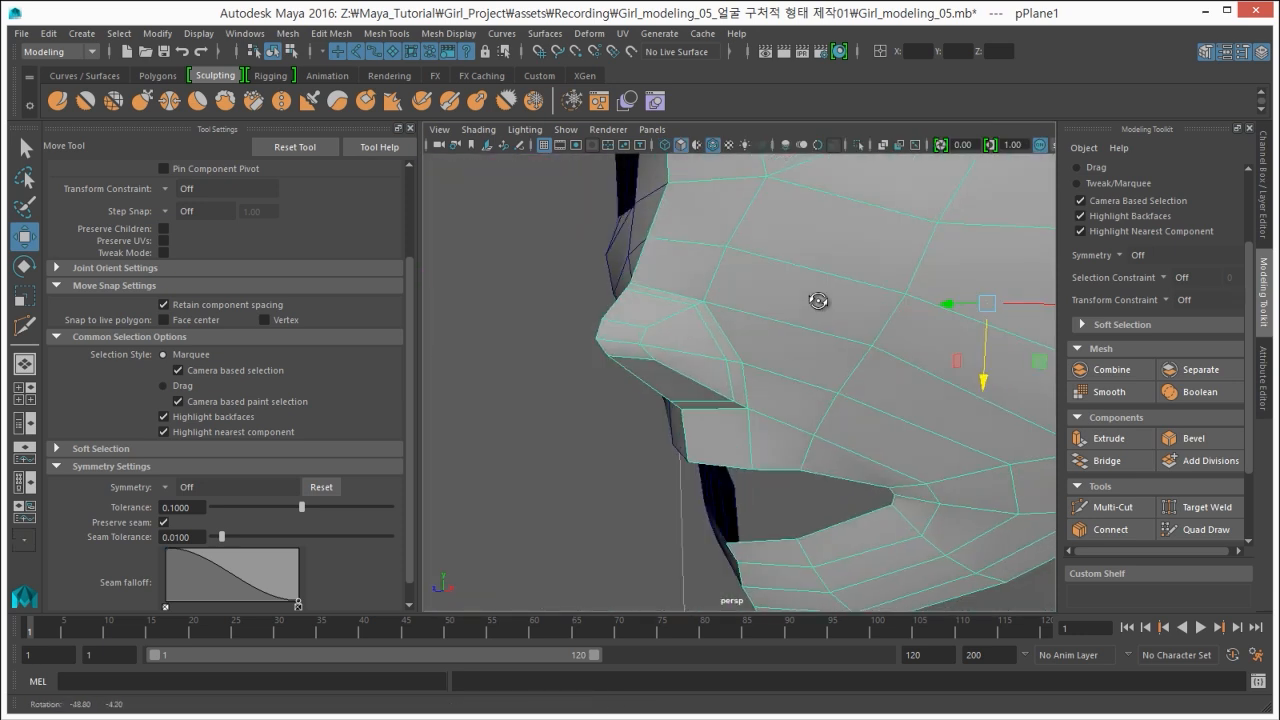
key(4)
mouse_move(614, 343)
alt+mouse_down()
mouse_move(599, 342)
mouse_move(649, 366)
mouse_move(691, 366)
mouse_move(666, 394)
mouse_move(652, 388)
mouse_move(731, 360)
mouse_move(636, 326)
alt+mouse_up()
key(5)
key(3)
key(q)
key(1)
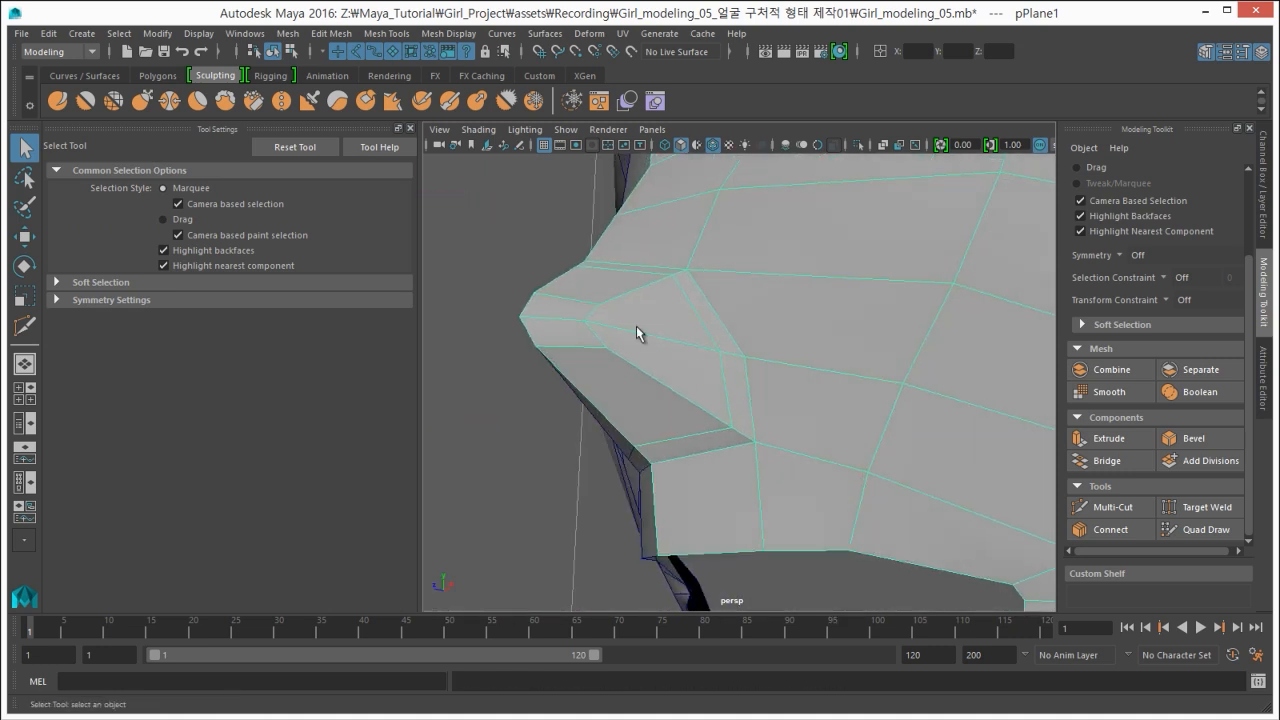
Select the faces on the side of the nose without soft selection and check where they lie in the front view.
right_drag(636, 326, 637, 376)
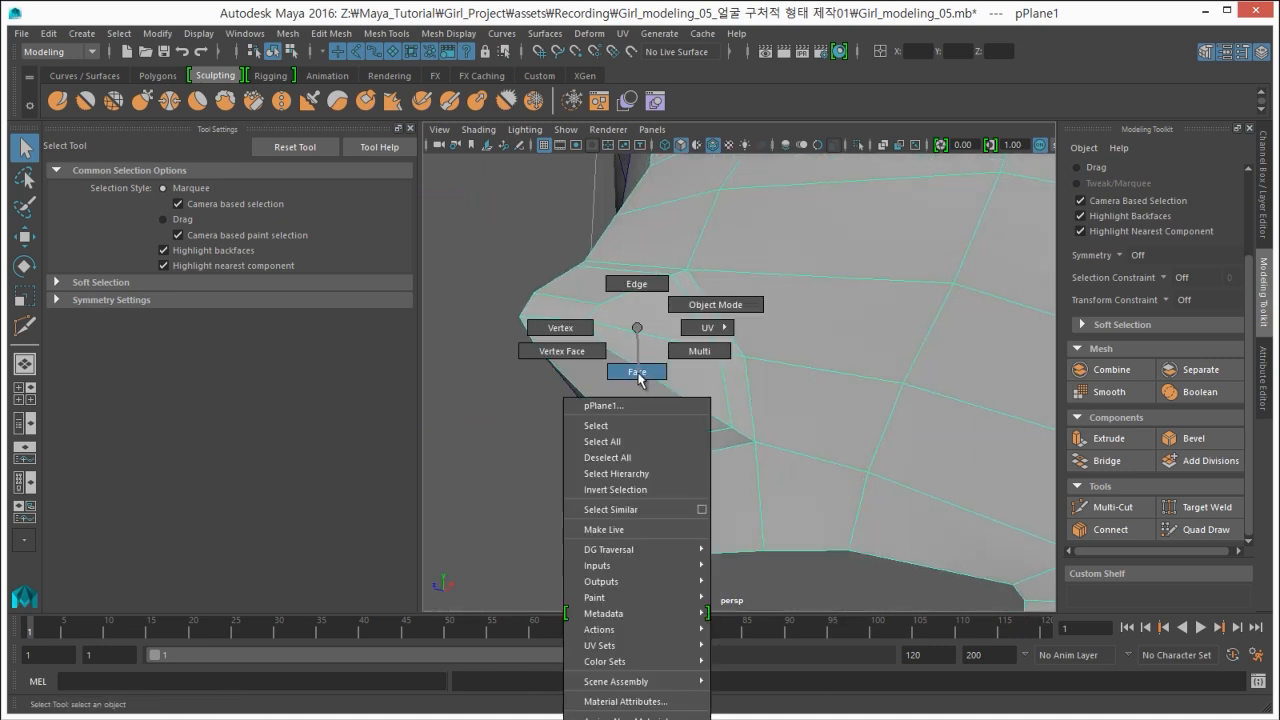
click(682, 360)
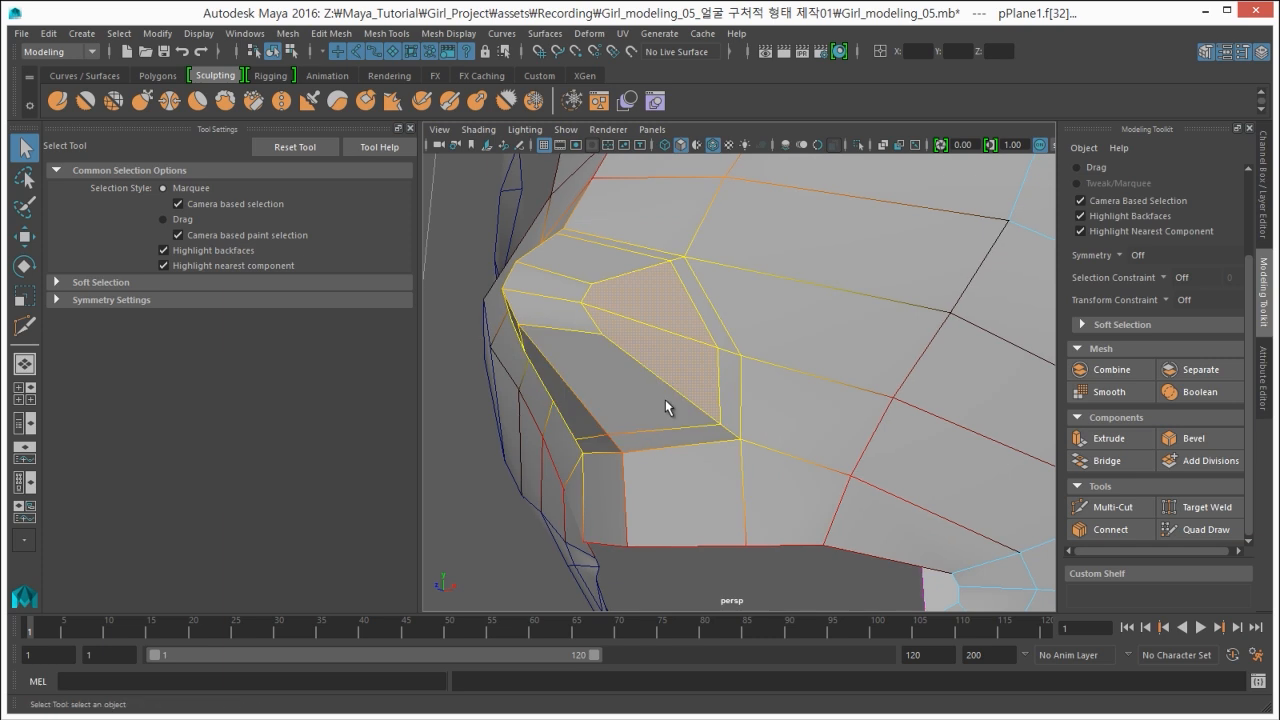
key(b)
alt+drag(686, 363, 622, 384)
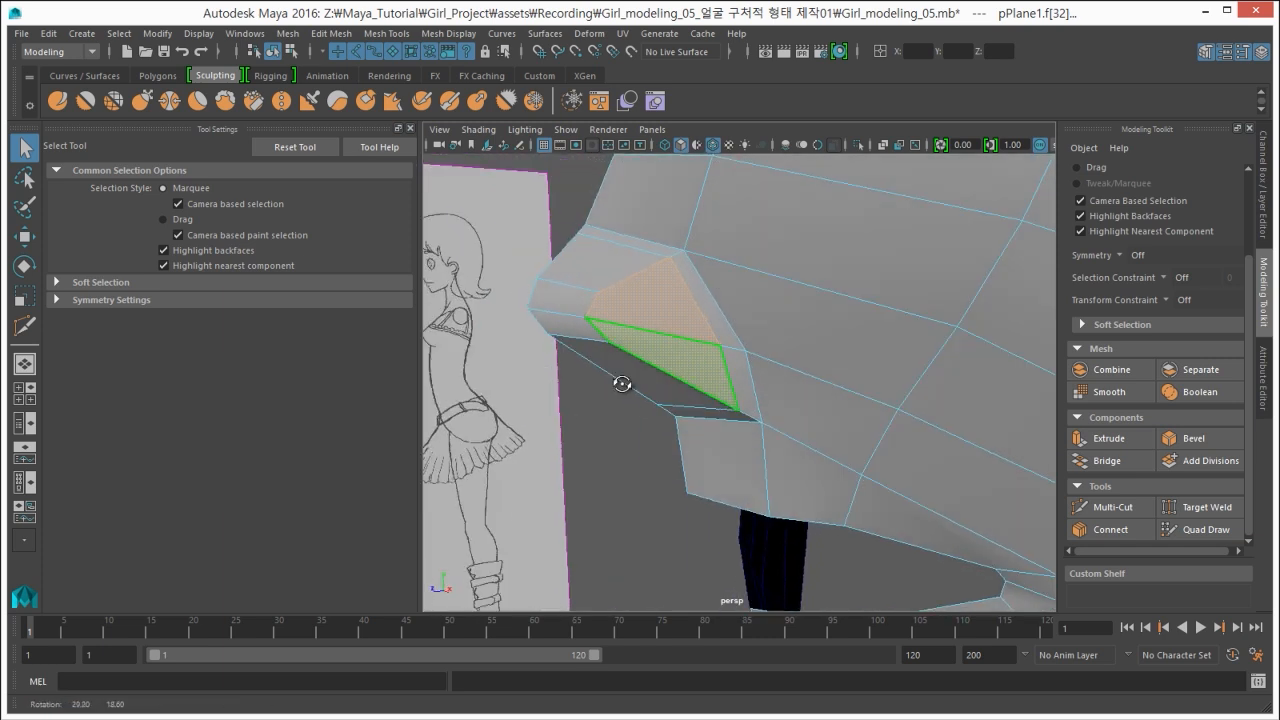
key(space)
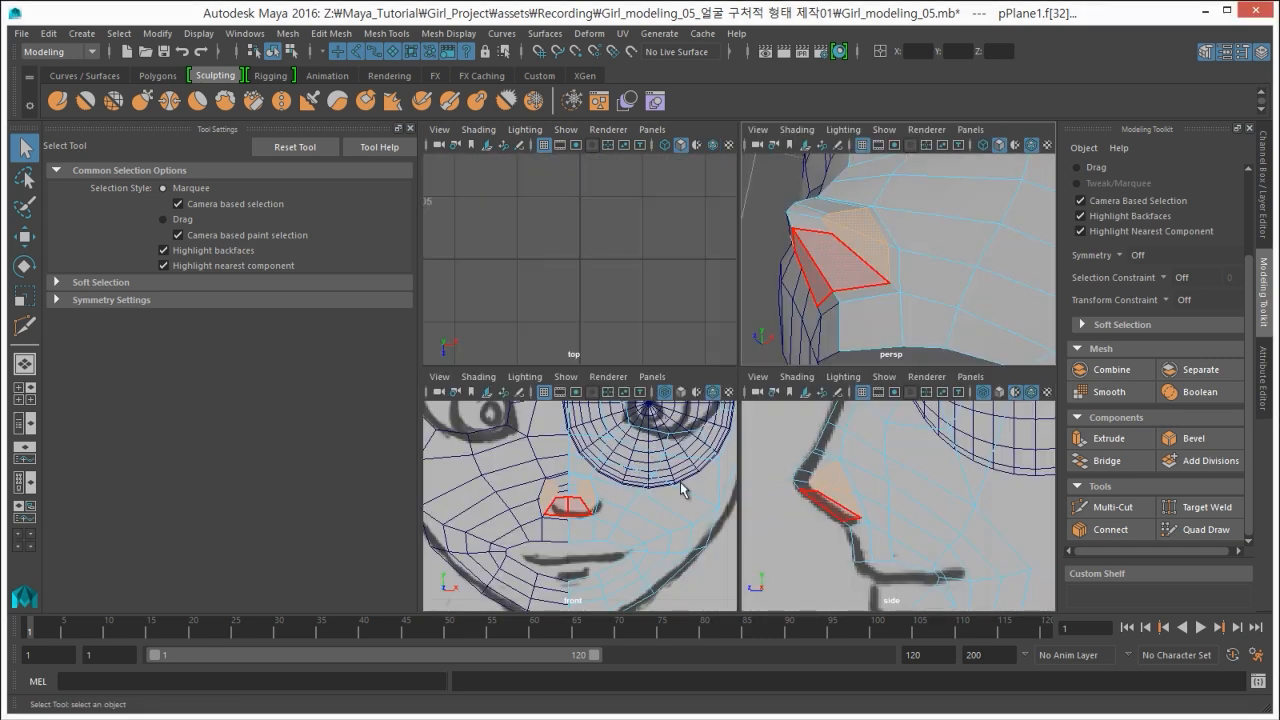
click(656, 489)
key(space)
scroll(700, 455, up, 2)
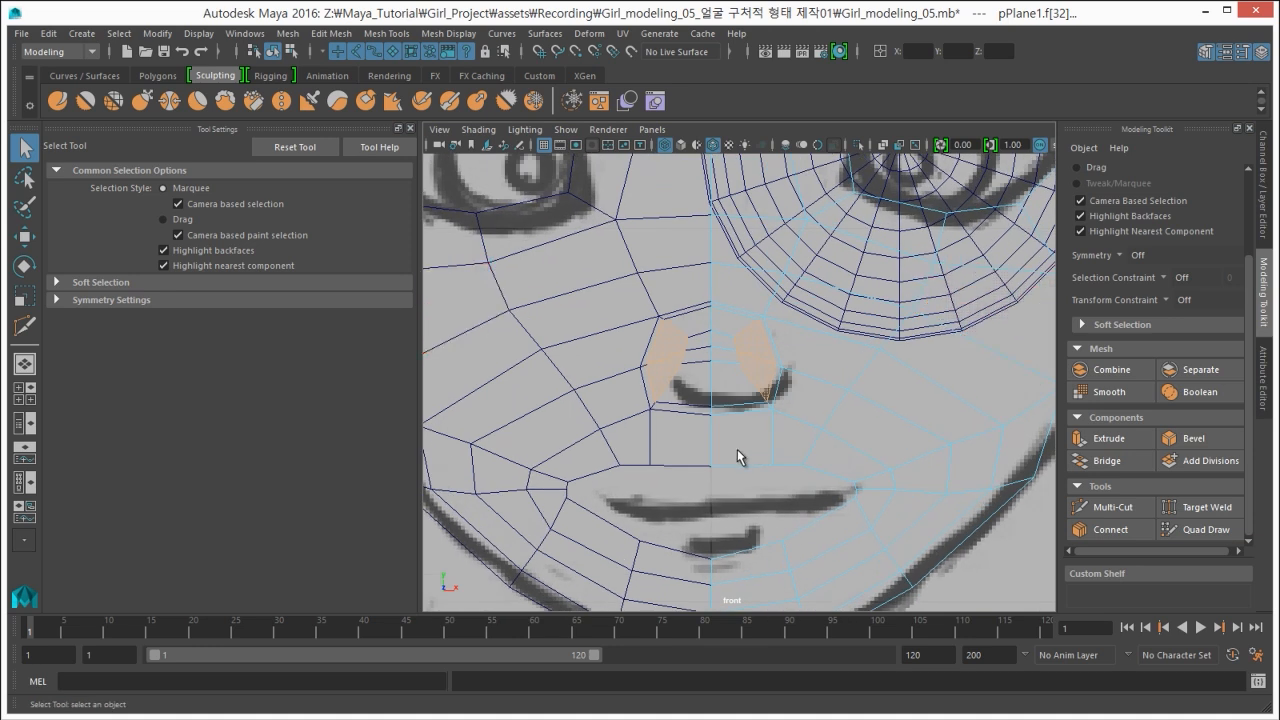
scroll(738, 457, up, 1)
Try to widen the nose by moving its outer side vertices outward with soft selection, and undo the move.
right_drag(663, 363, 614, 363)
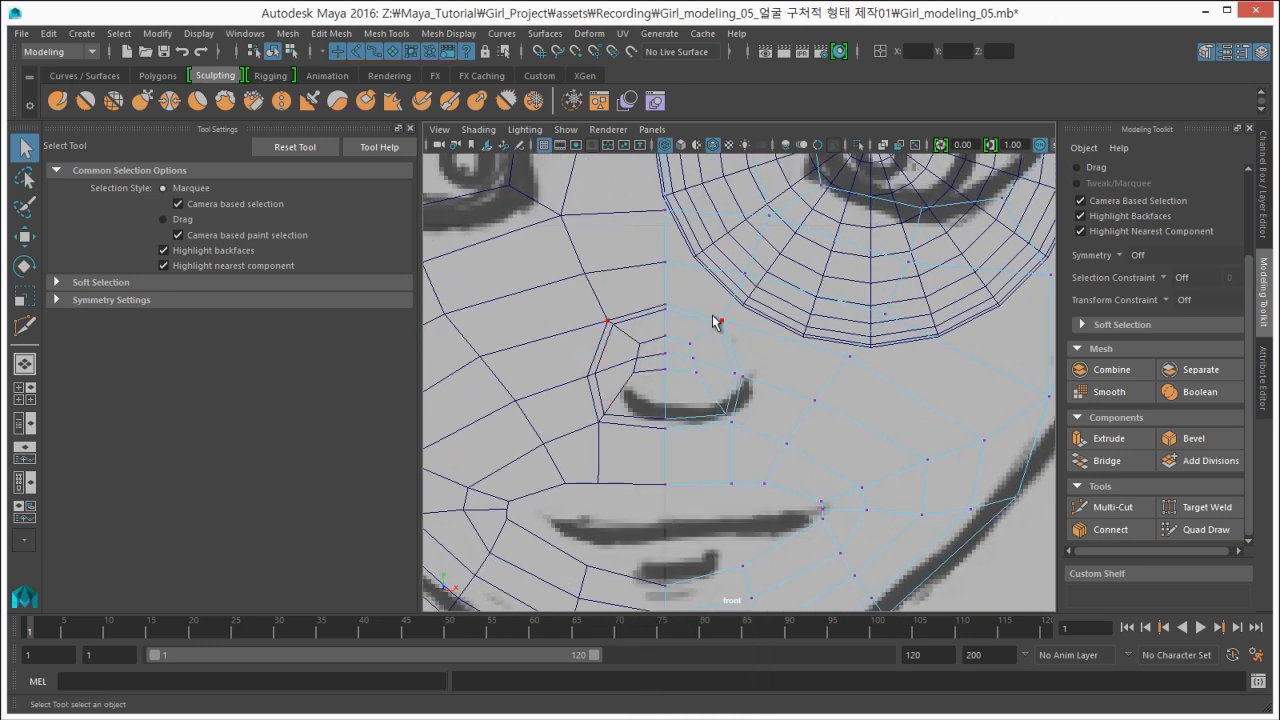
drag(757, 460, 763, 466)
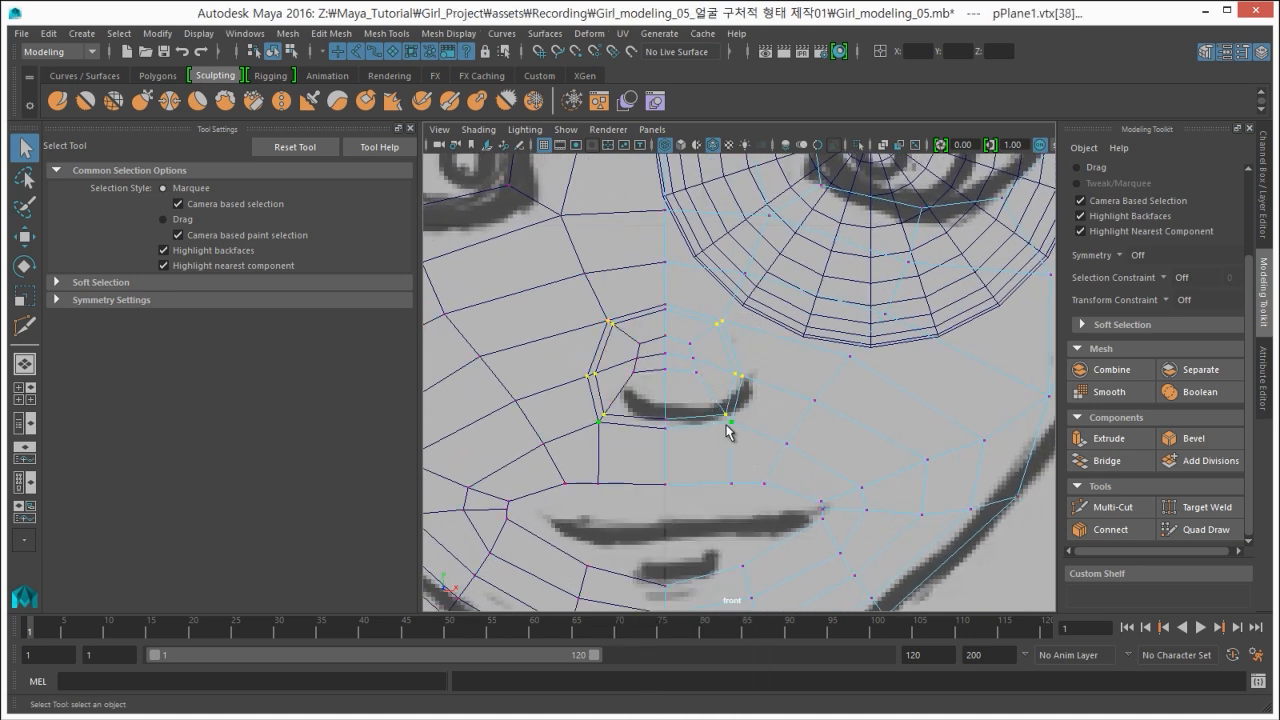
key(b)
key(w)
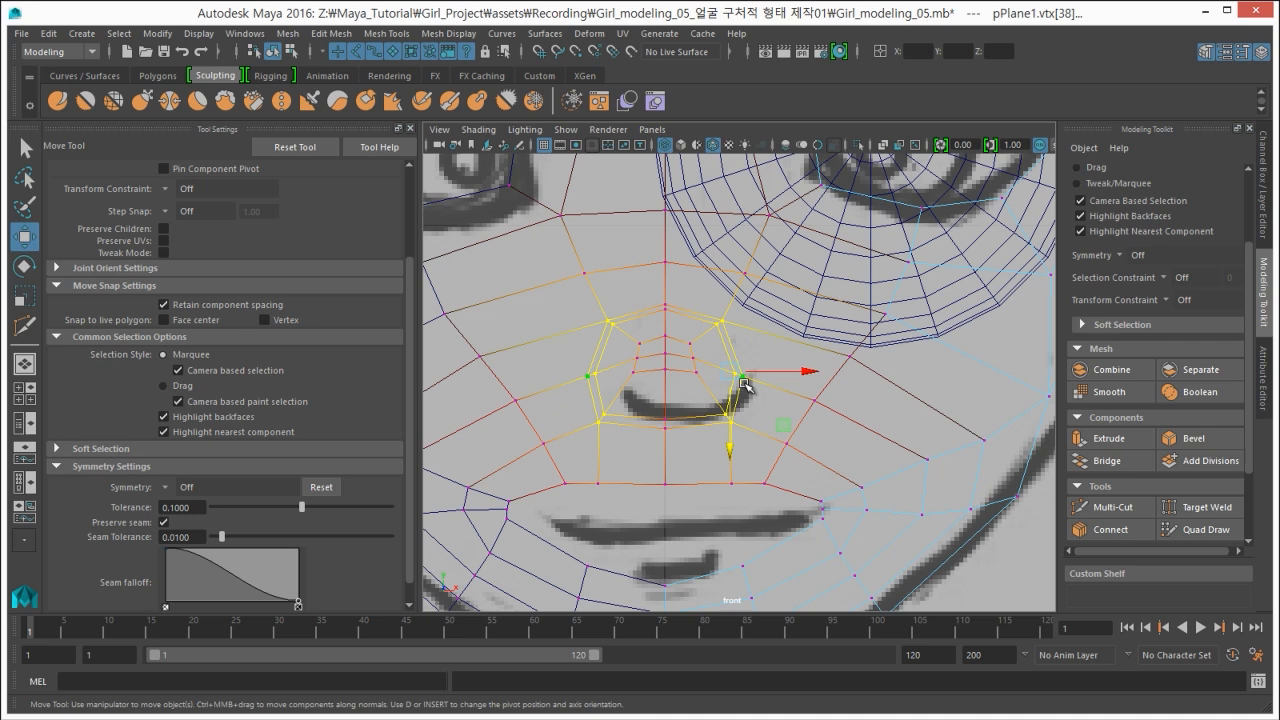
drag(808, 366, 814, 369)
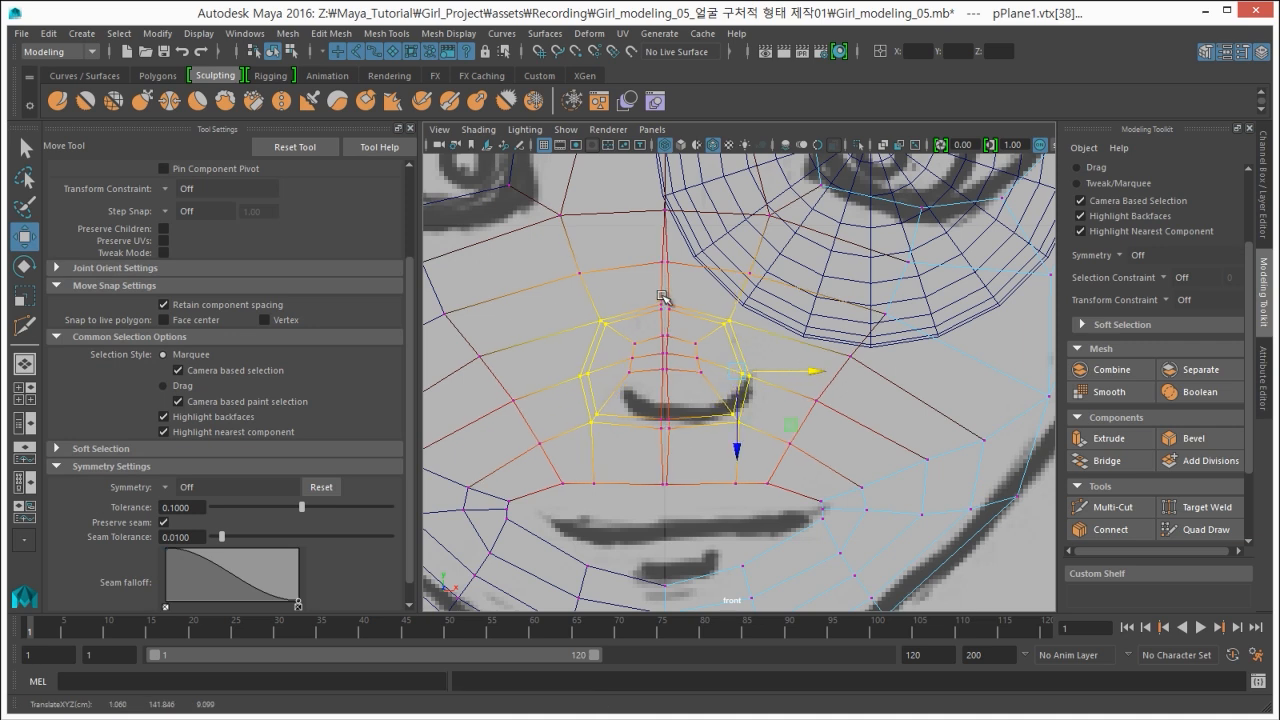
key(ctrl+z)
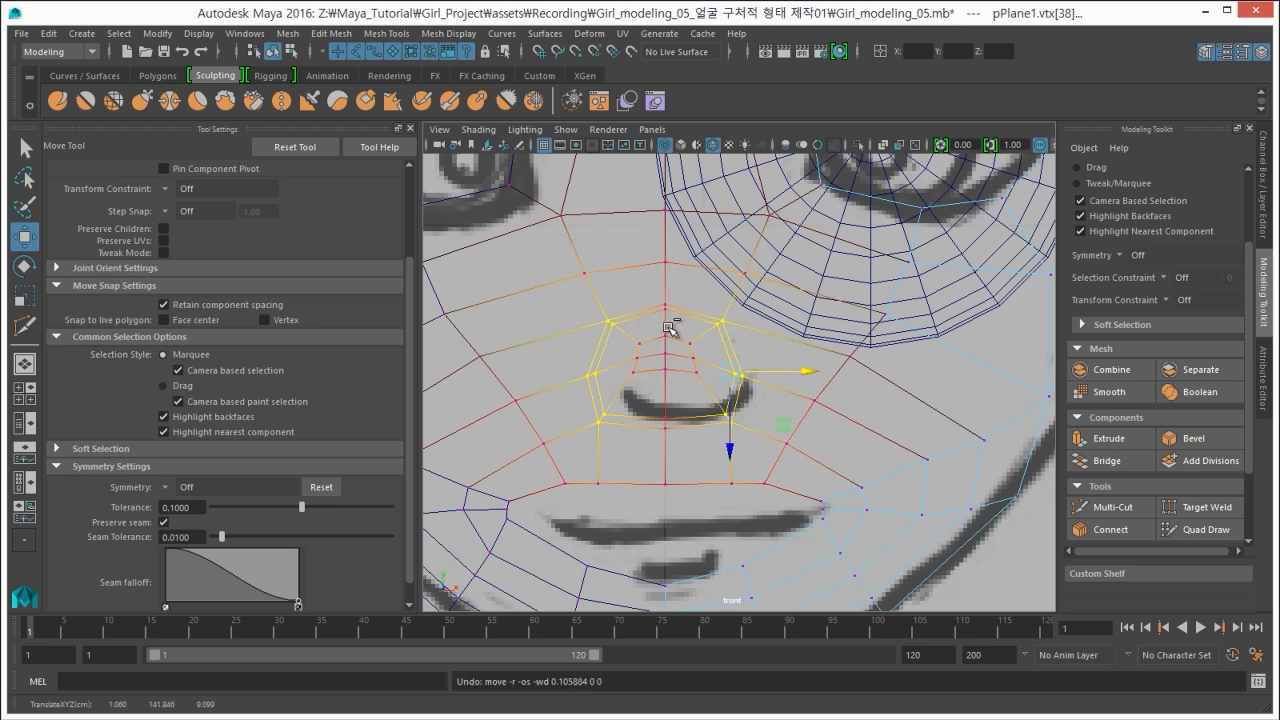
Set the Move tool's symmetry to Object X.
key(F8)
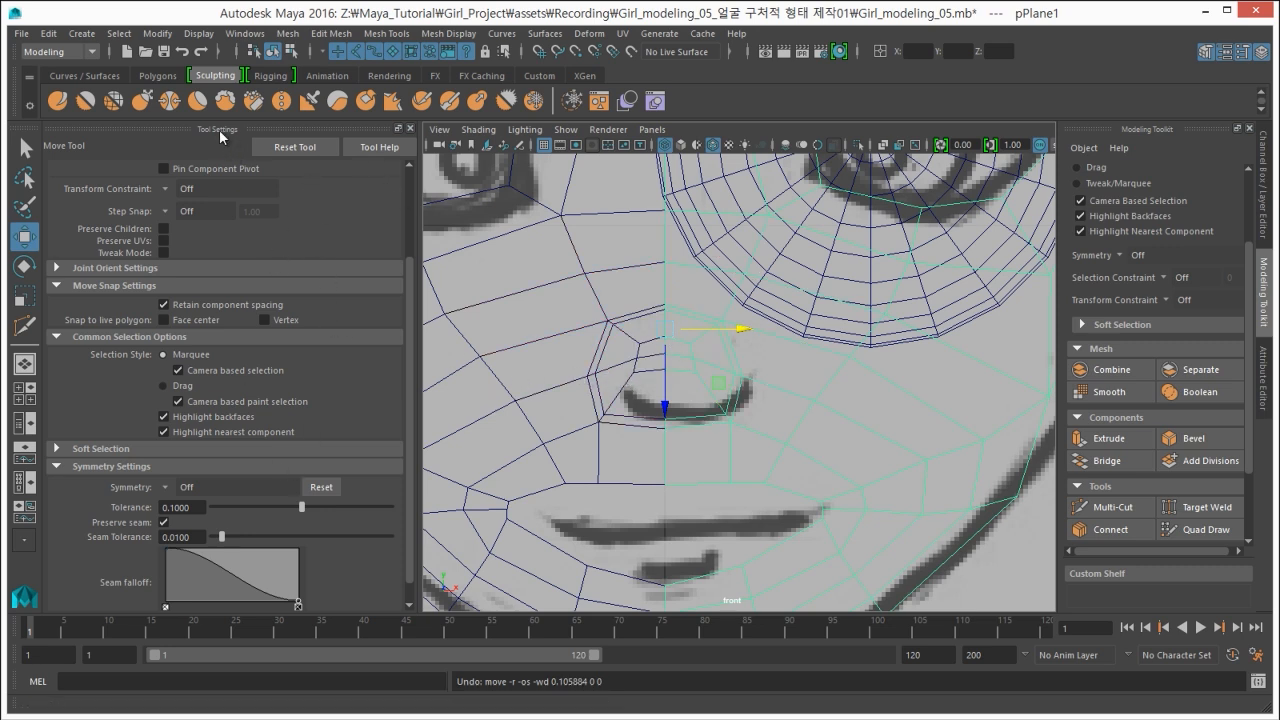
scroll(412, 330, down, 1)
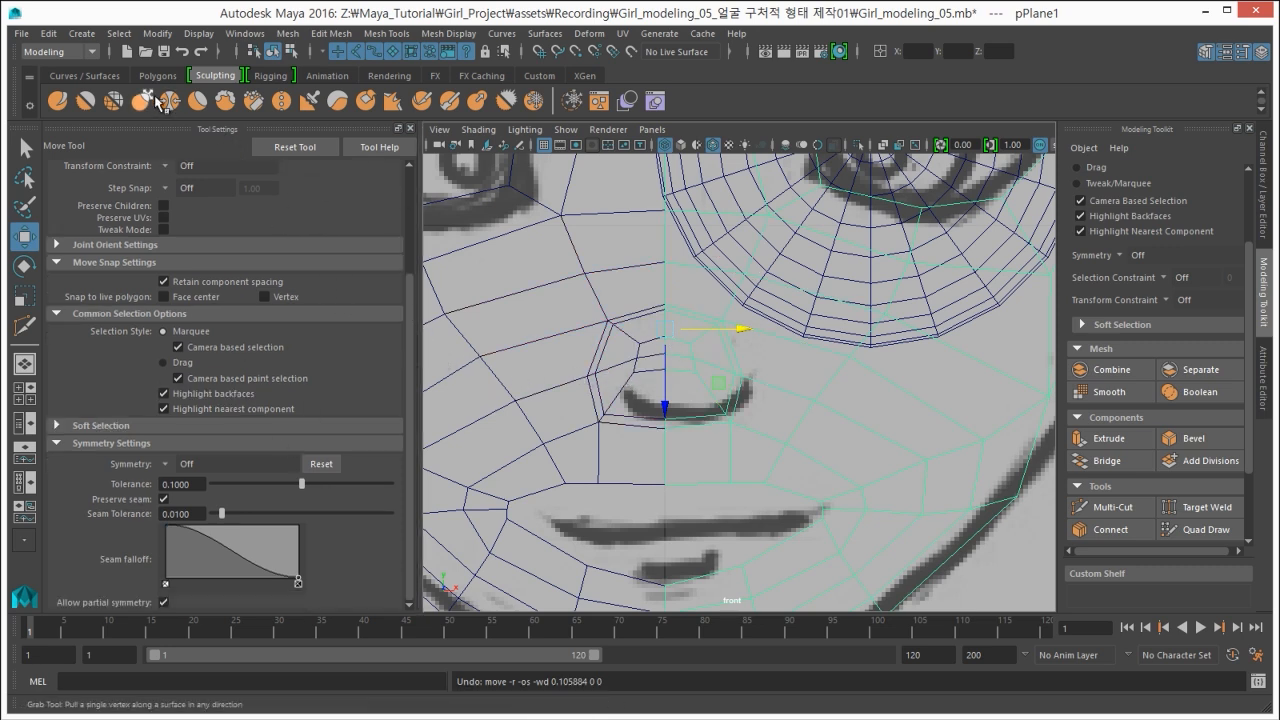
click(25, 207)
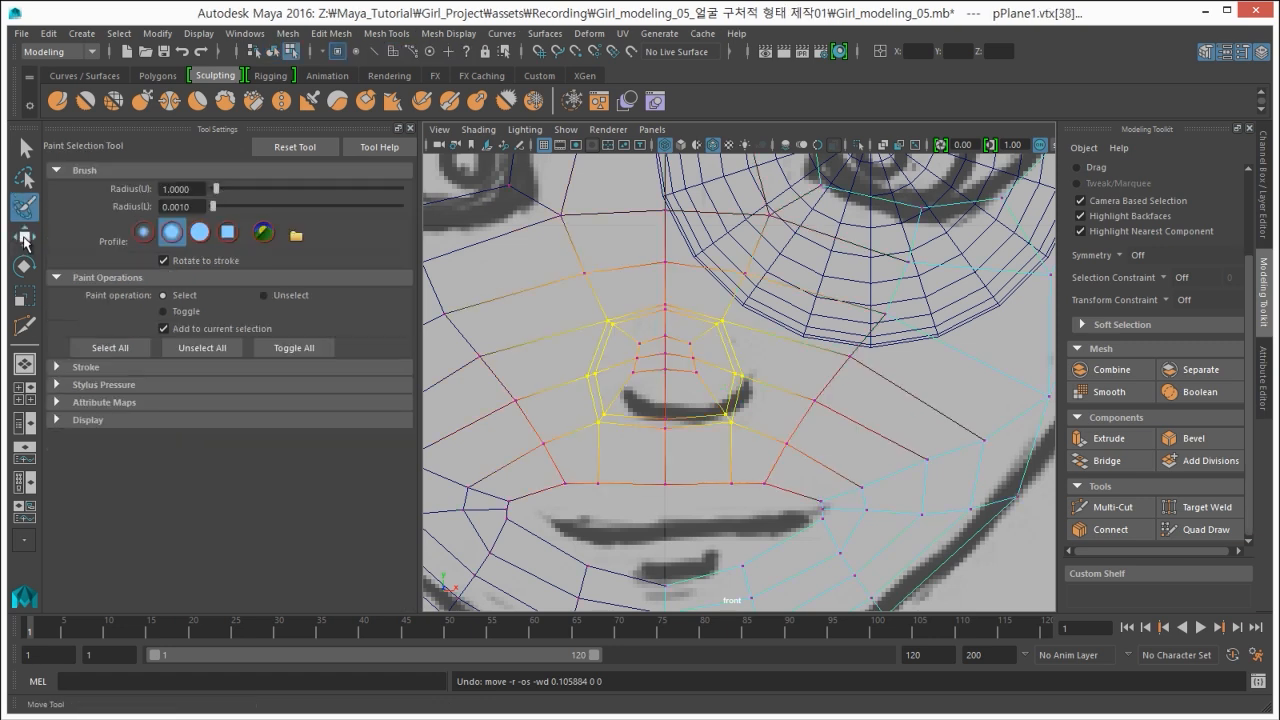
click(25, 238)
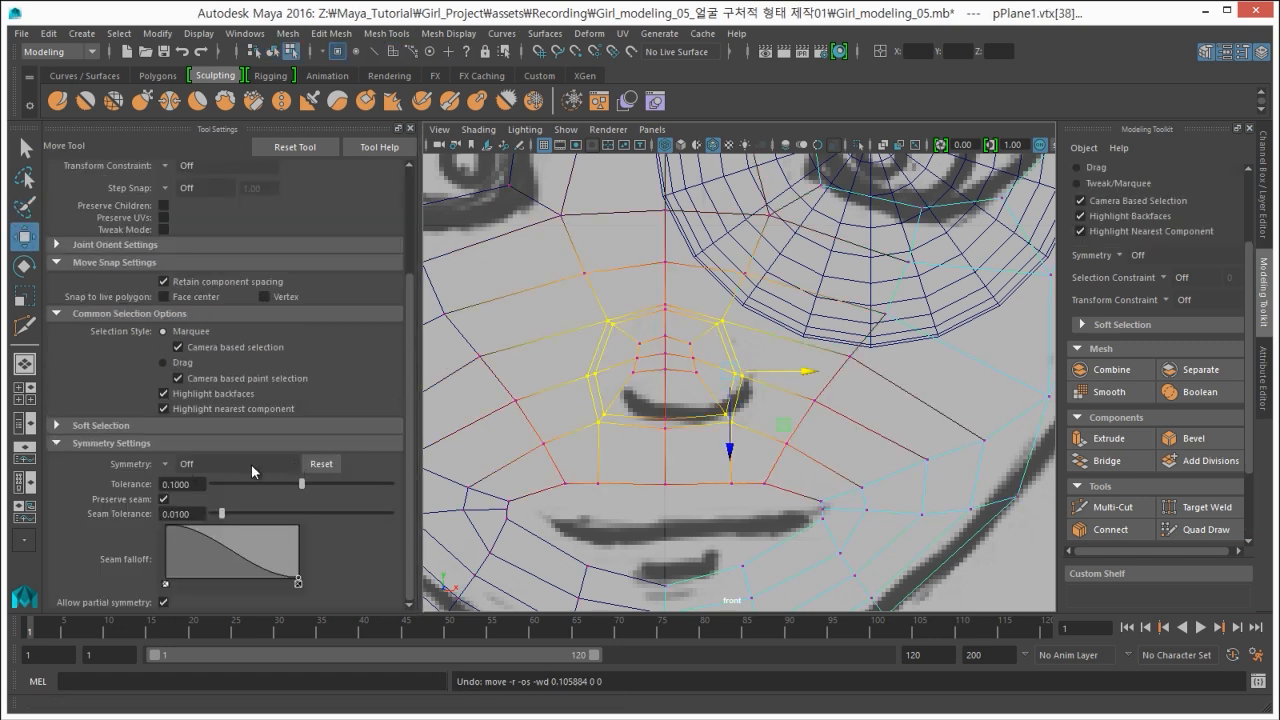
click(180, 463)
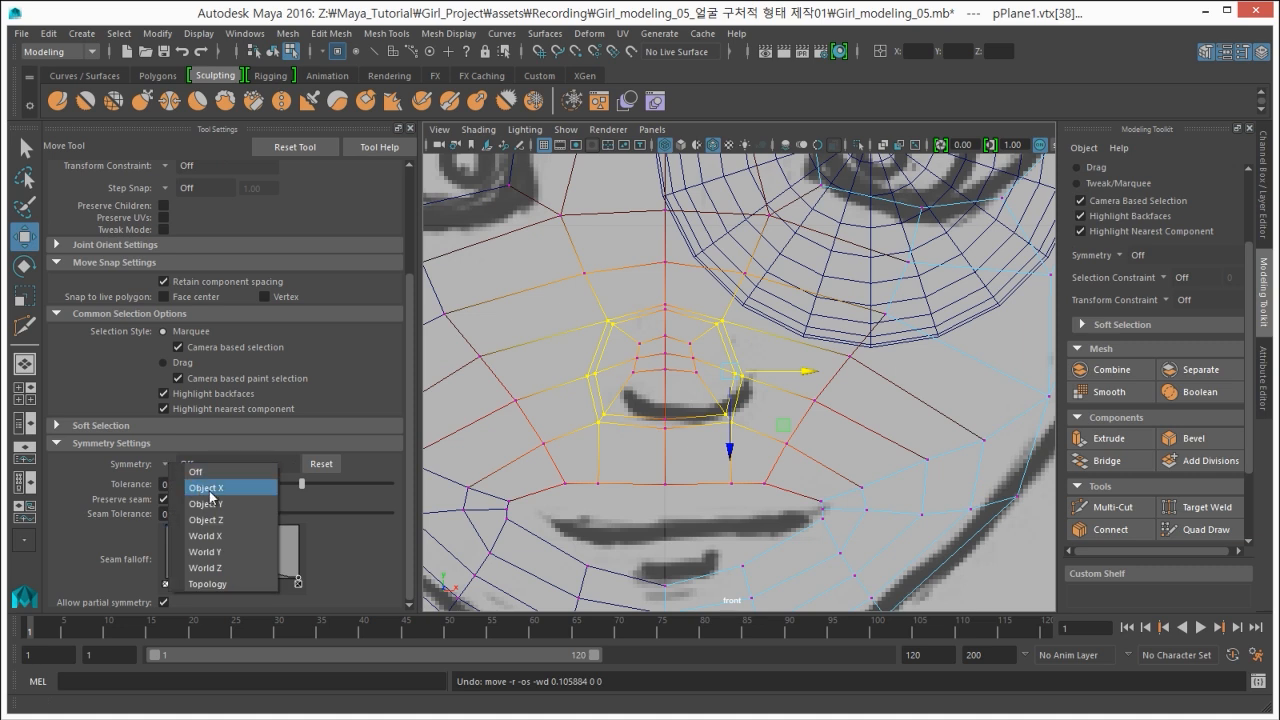
click(211, 489)
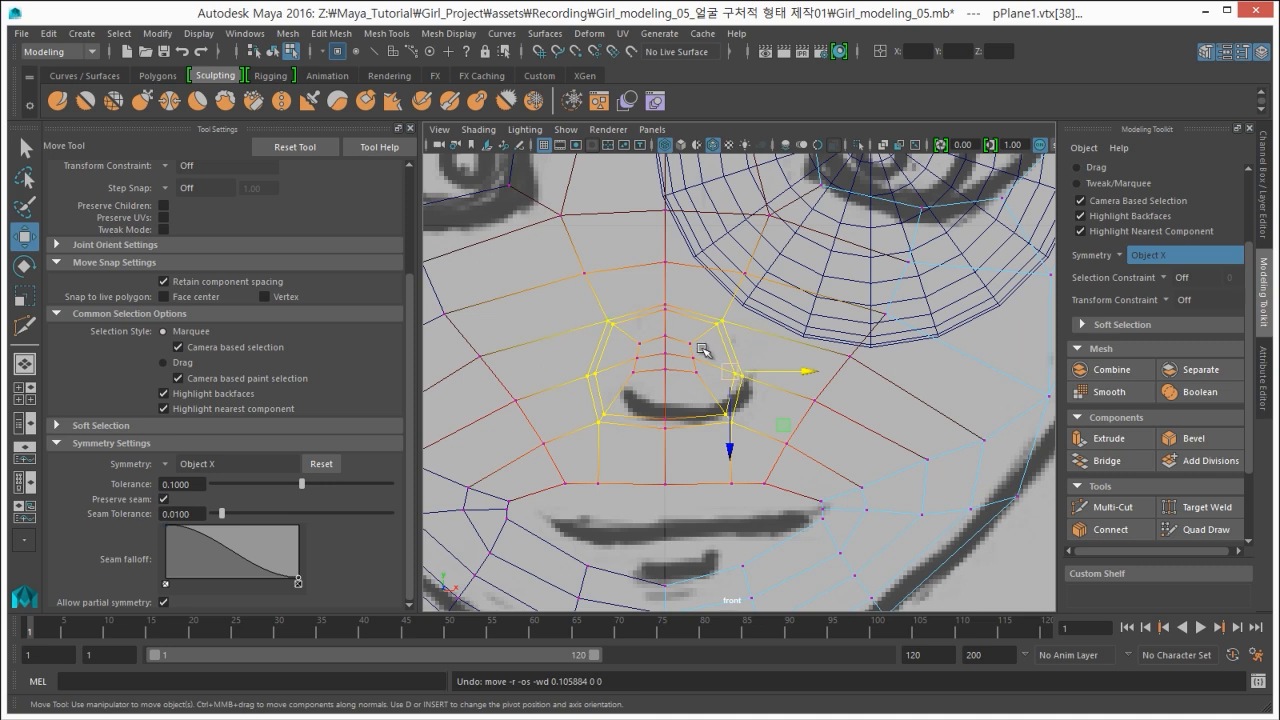
Select the nose vertices and move them slightly outward to widen the nose symmetrically in the front view.
drag(653, 286, 766, 462)
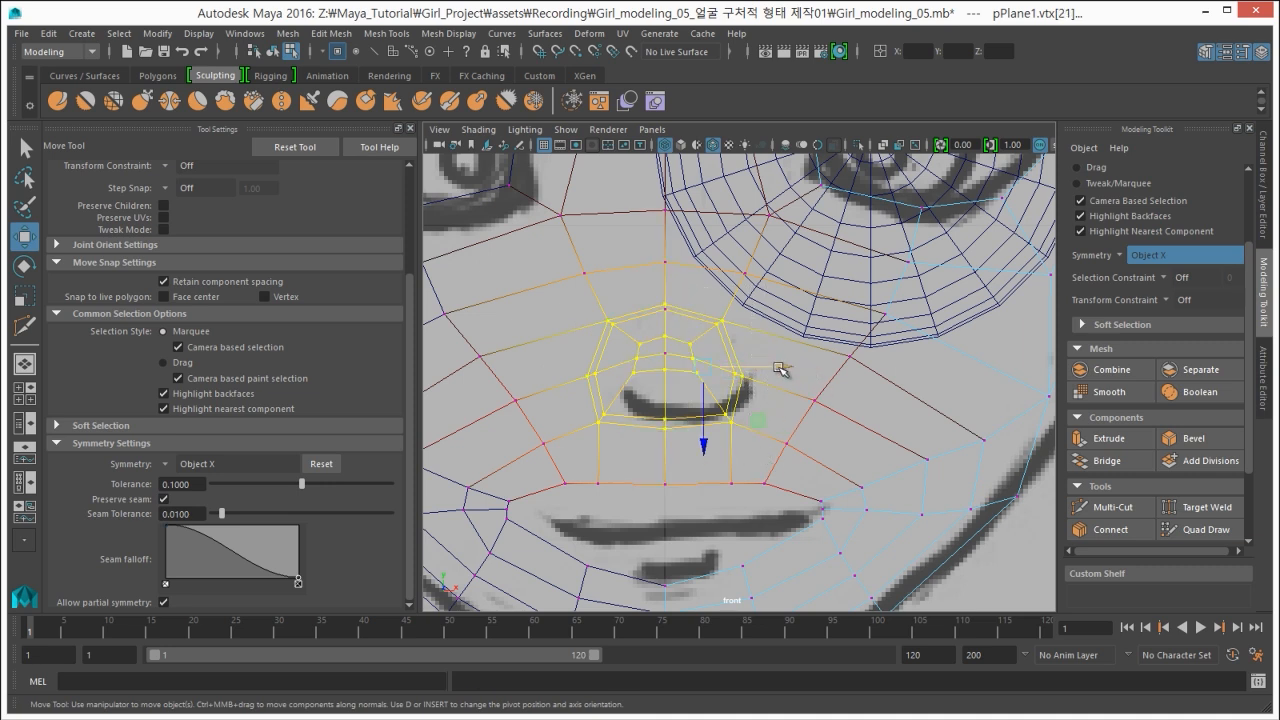
drag(780, 369, 784, 368)
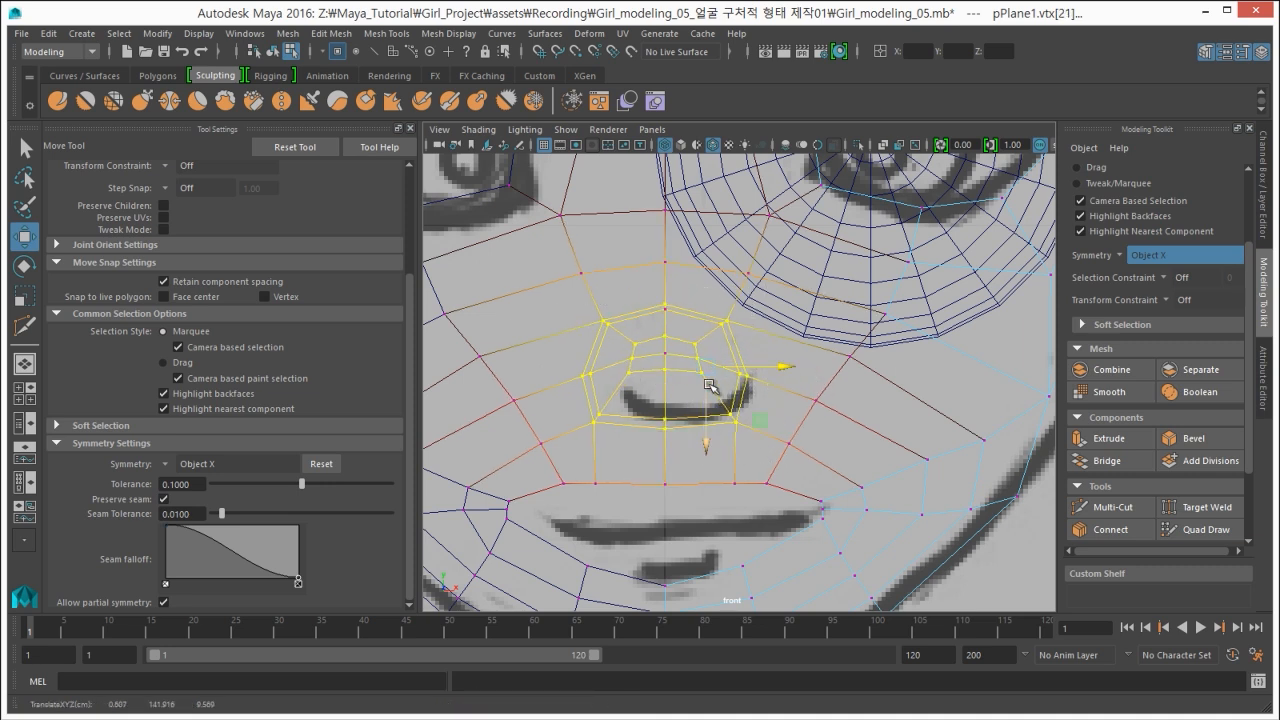
drag(780, 367, 785, 365)
Move the vertices along the underside of the nose slightly up and outward to follow the sketched nose line.
click(737, 421)
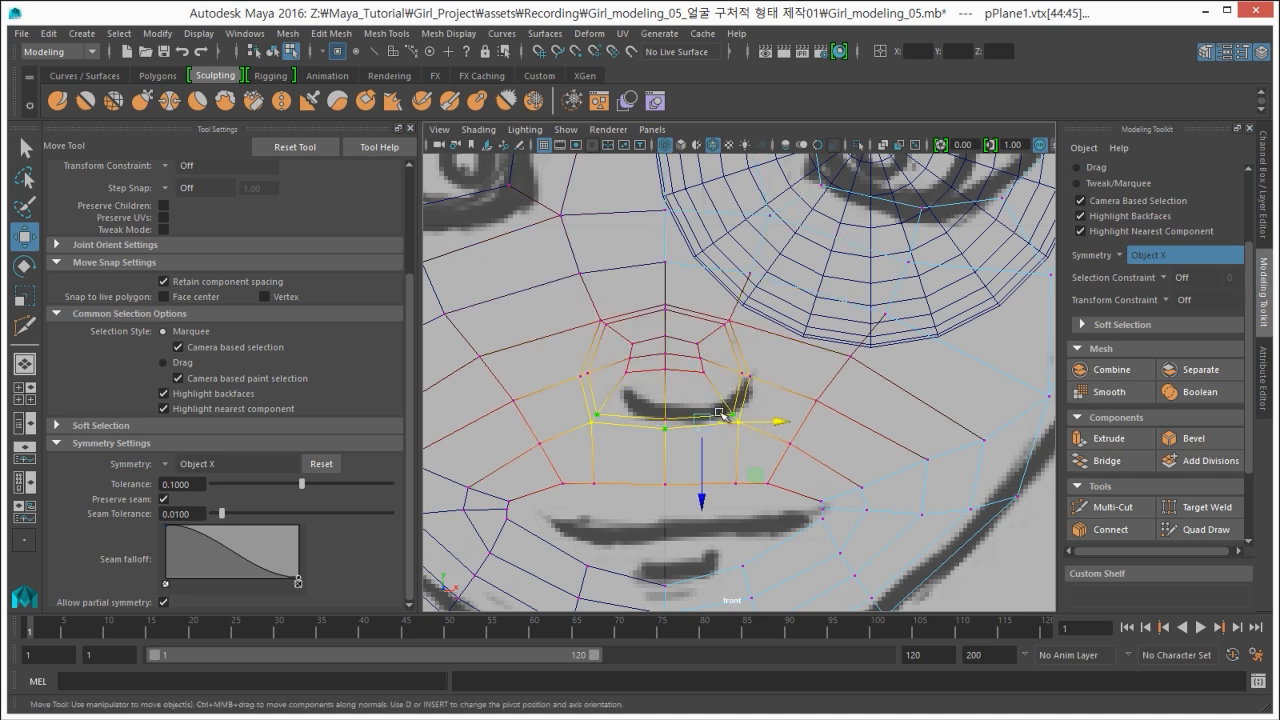
key(ctrl+z)
drag(710, 422, 719, 415)
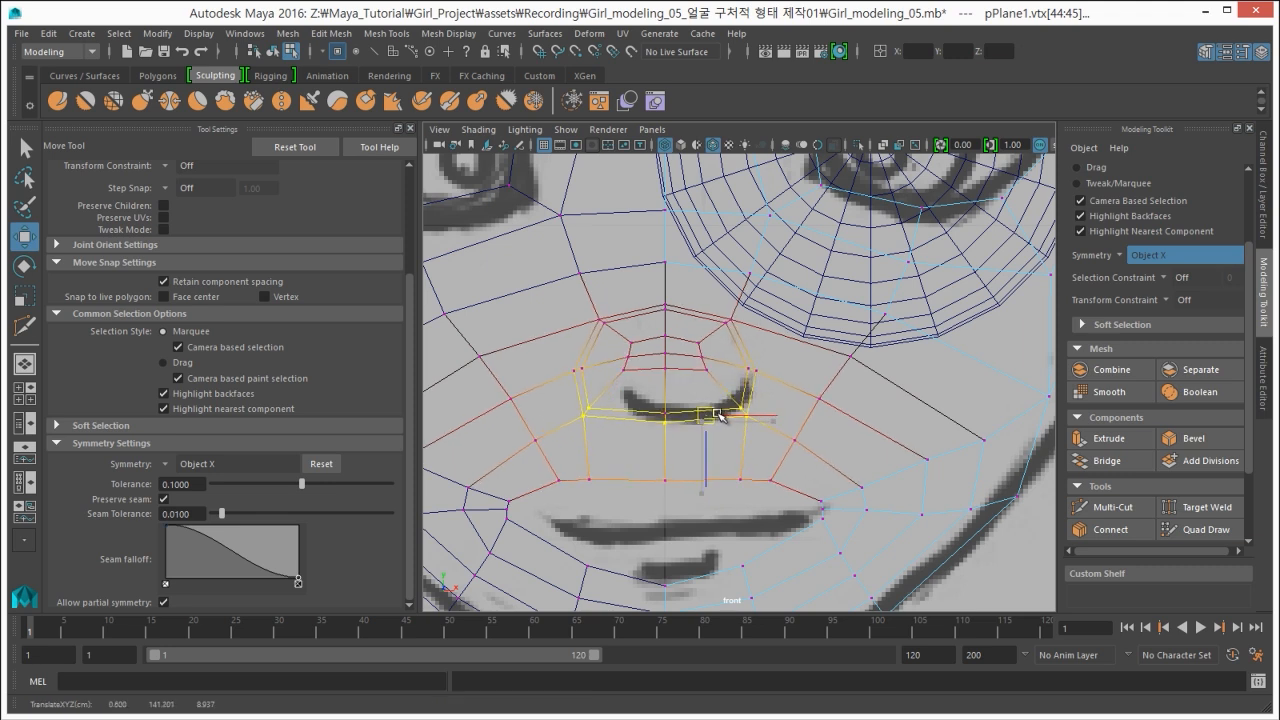
Examine the nose's shape from several angles in the perspective view, with the face mesh in object mode.
key(space)
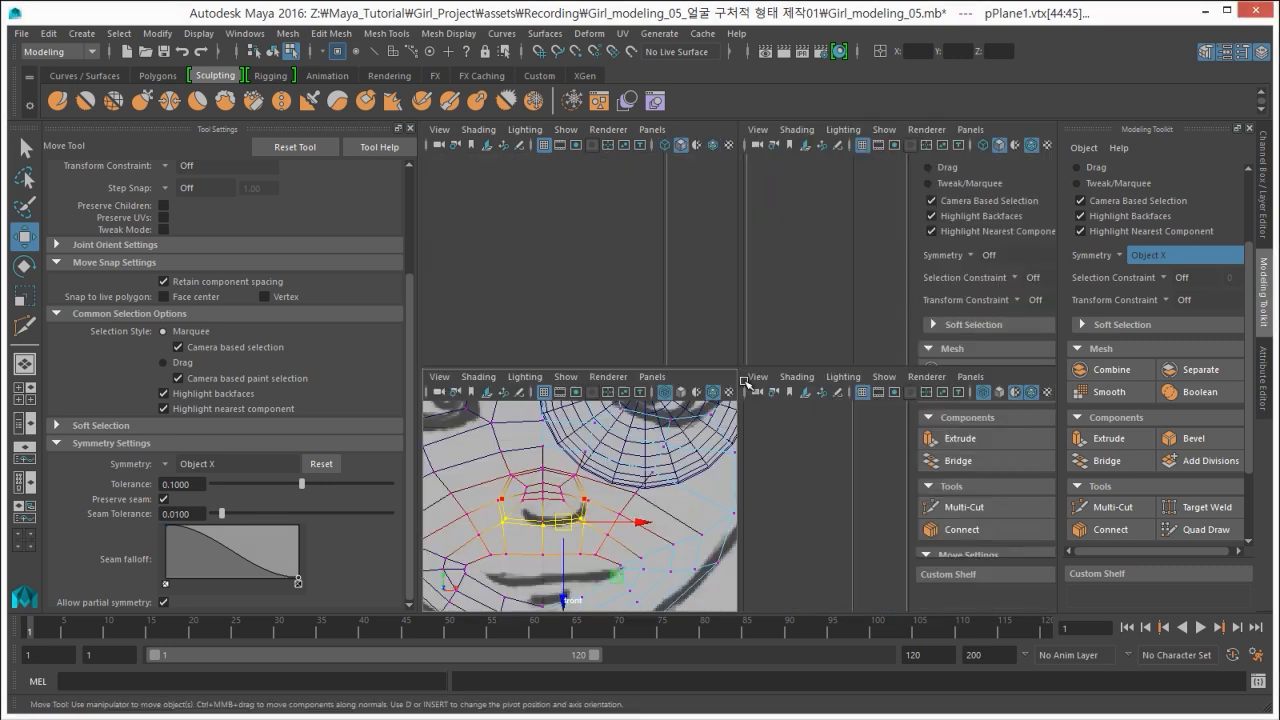
key(space)
alt+drag(743, 348, 578, 373)
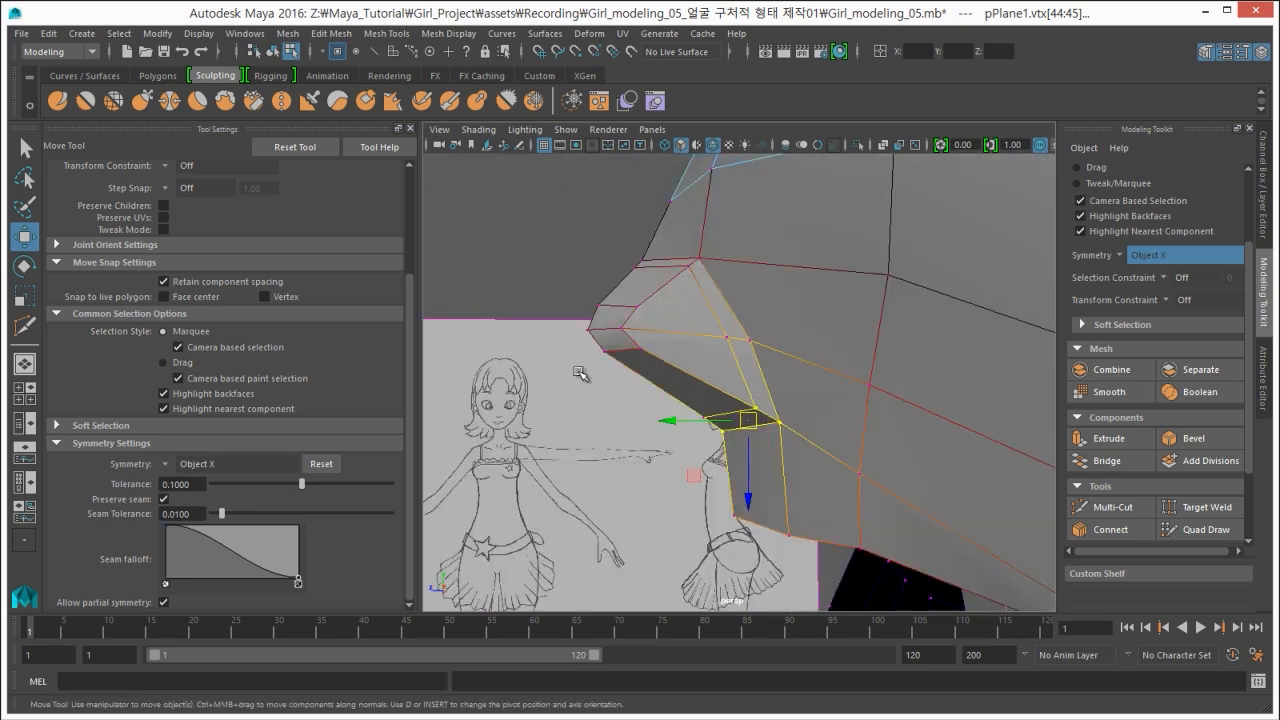
key(F8)
alt+drag(646, 400, 380, 335)
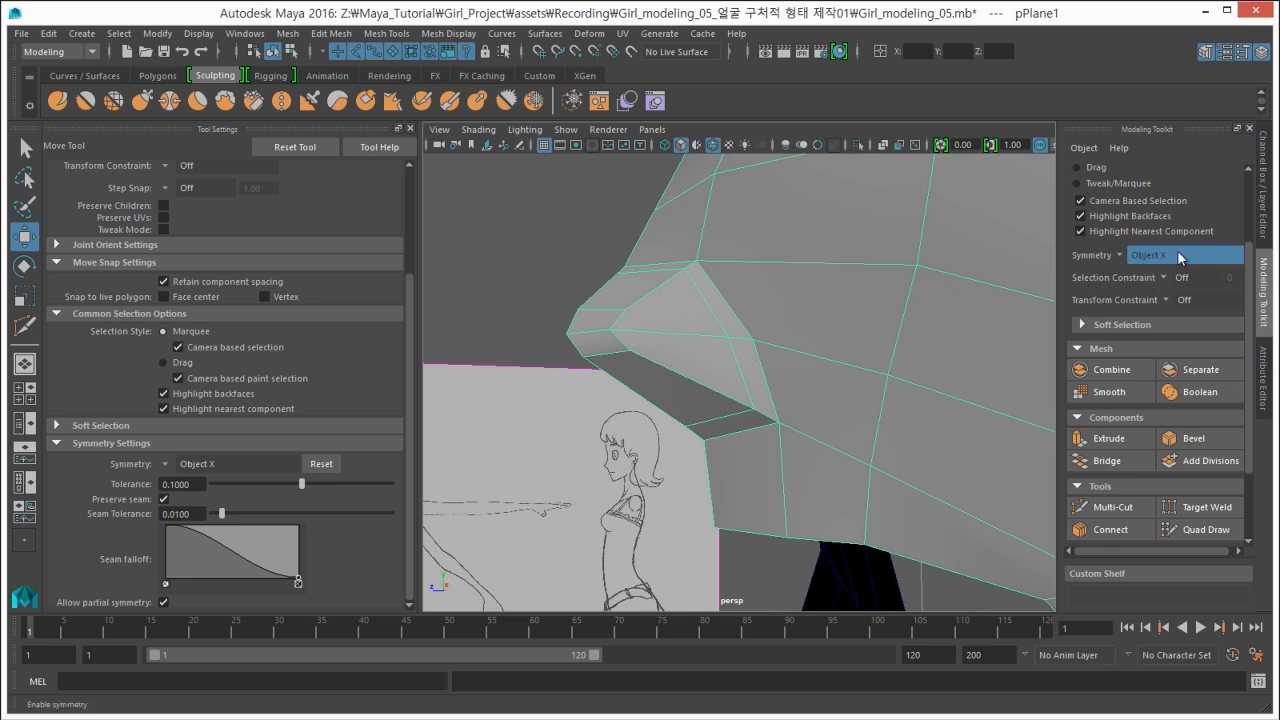
alt+drag(705, 374, 620, 346)
alt+right_drag(620, 346, 642, 360)
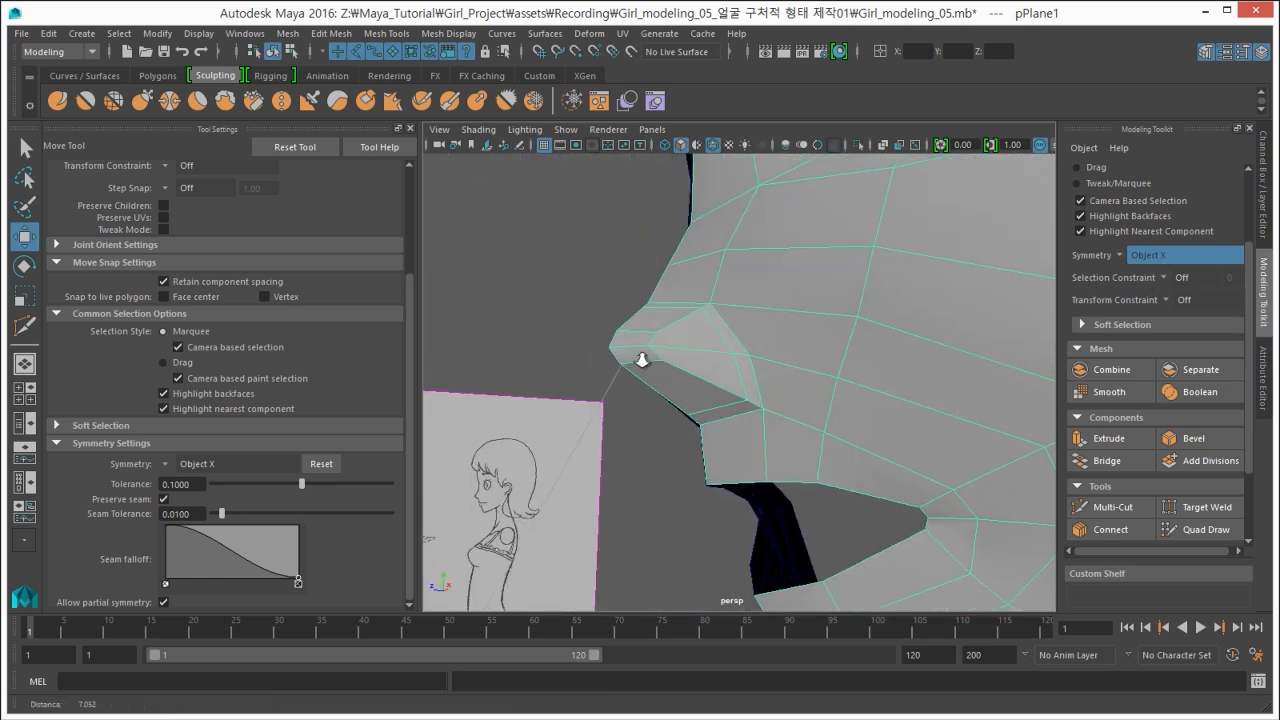
alt+drag(642, 360, 724, 359)
Select the edge across the upper part of the nose in the perspective view.
right_drag(754, 325, 722, 327)
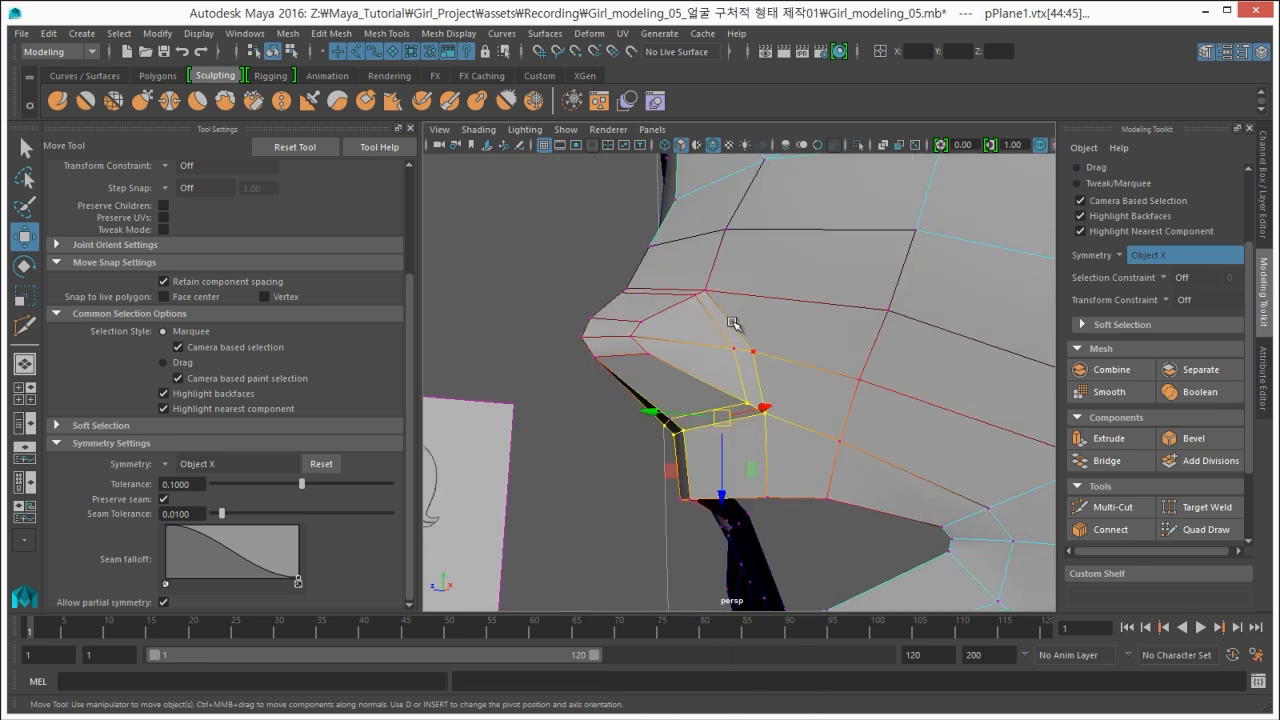
click(752, 351)
alt+drag(752, 351, 672, 308)
right_drag(669, 305, 670, 263)
click(674, 280)
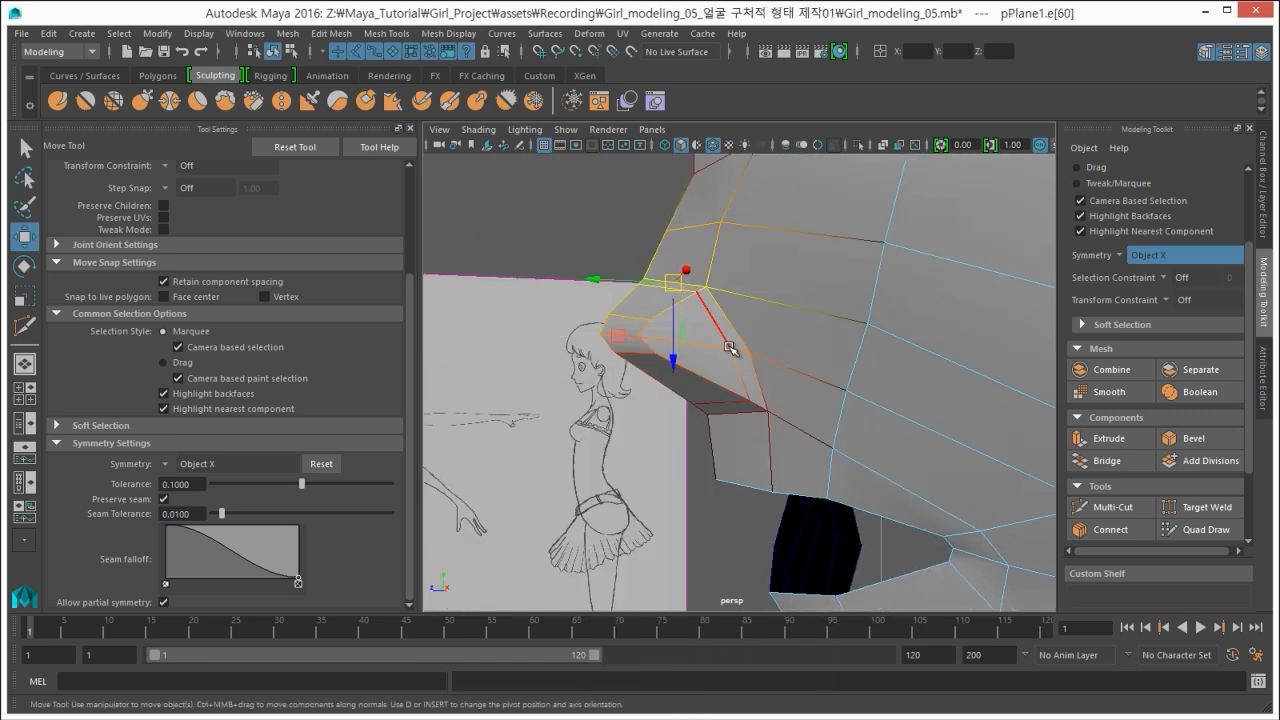
alt+drag(700, 345, 676, 326)
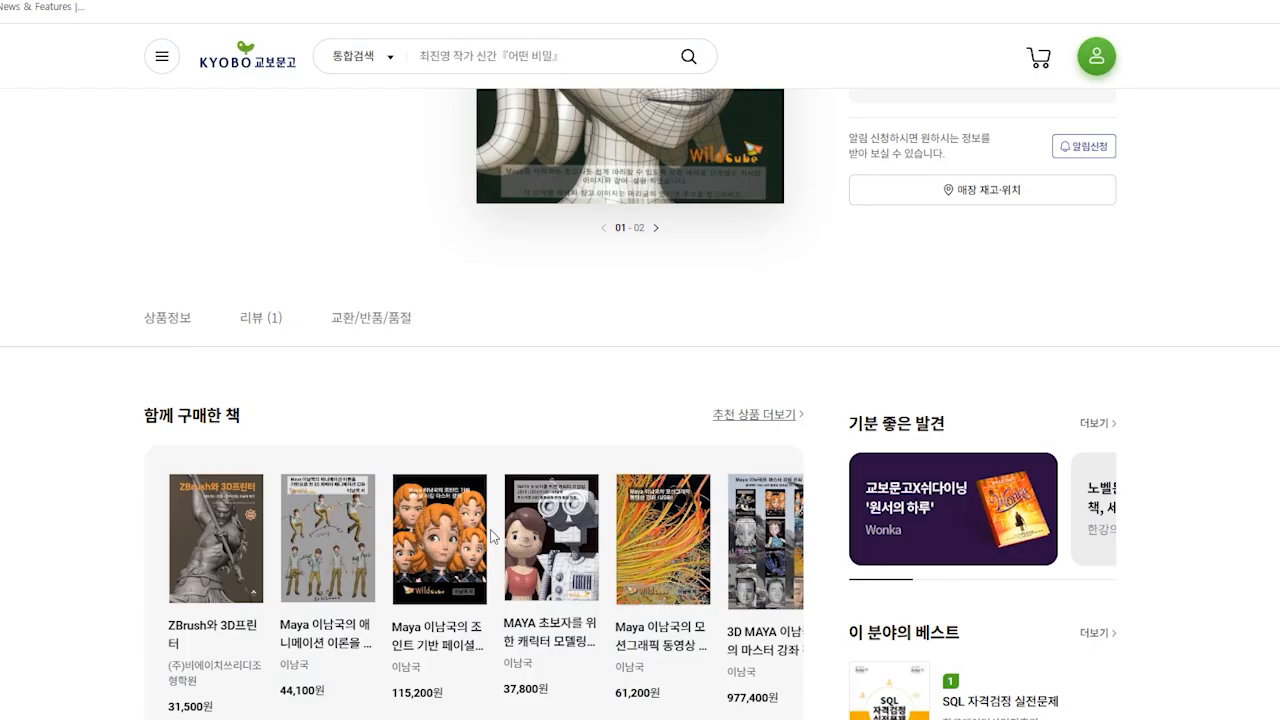
scroll(491, 536, up, 7)
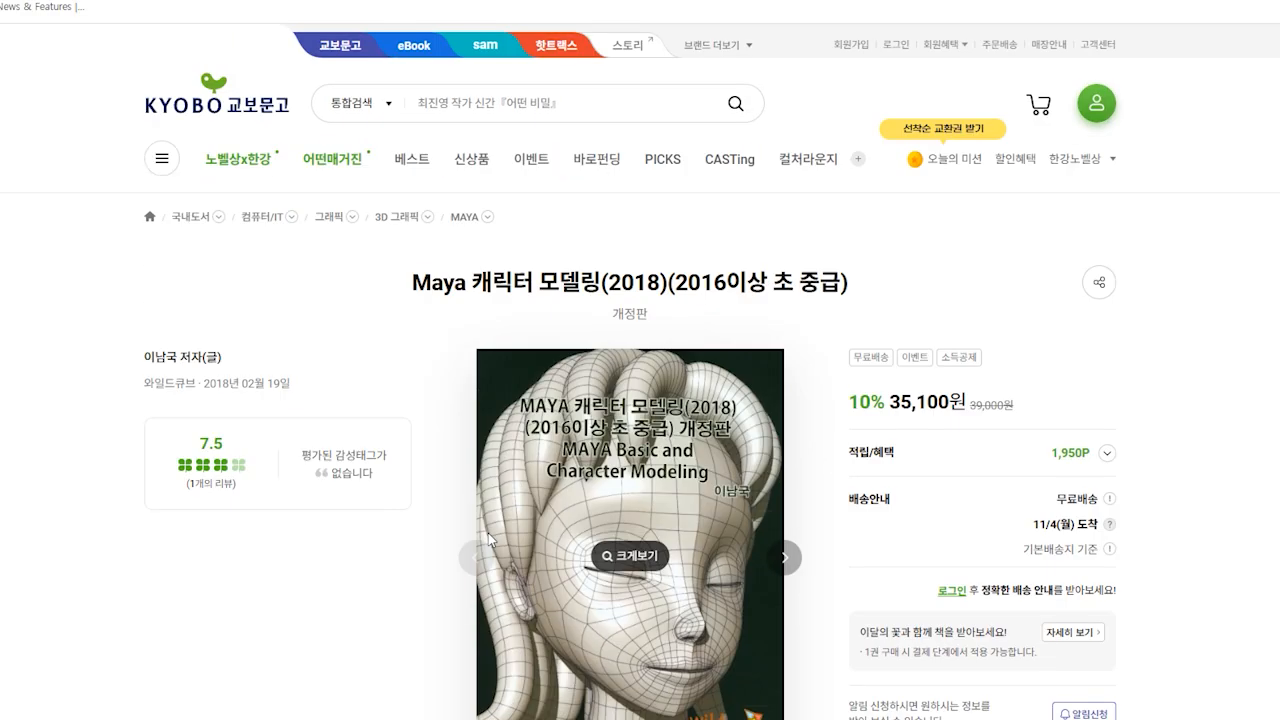
scroll(490, 538, down, 3)
scroll(490, 540, down, 3)
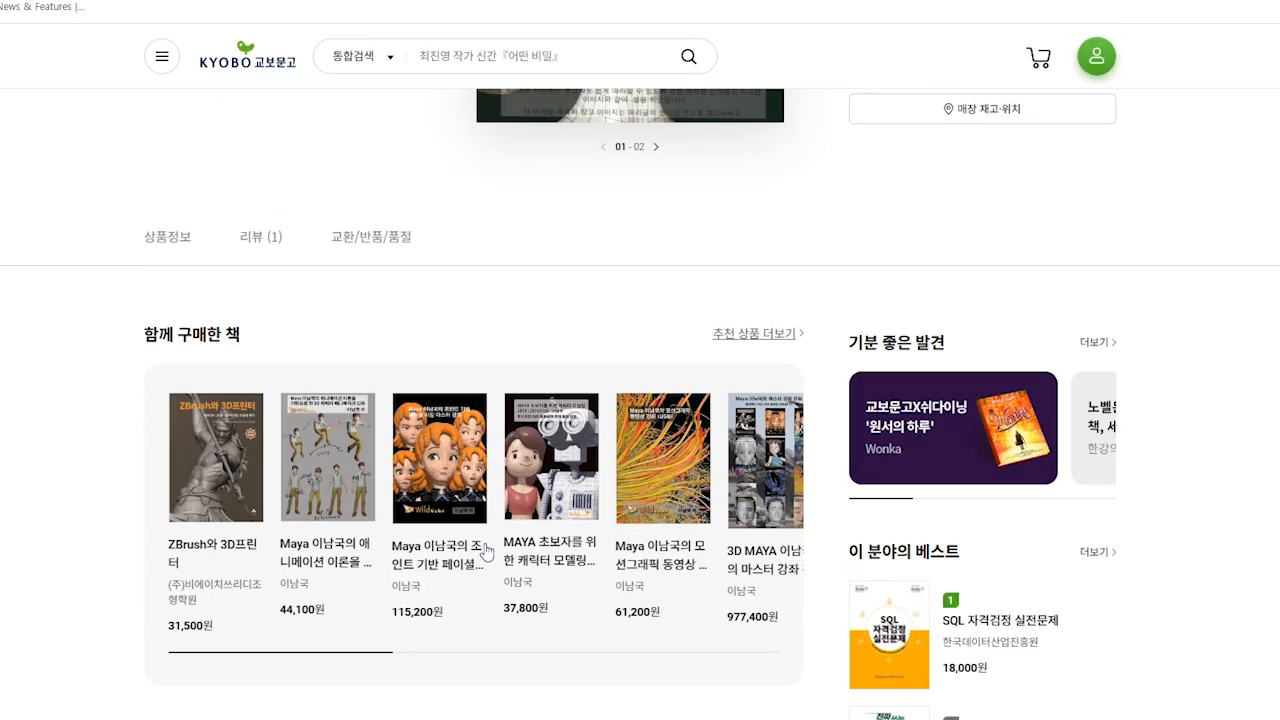
scroll(485, 550, down, 7)
scroll(483, 556, down, 15)
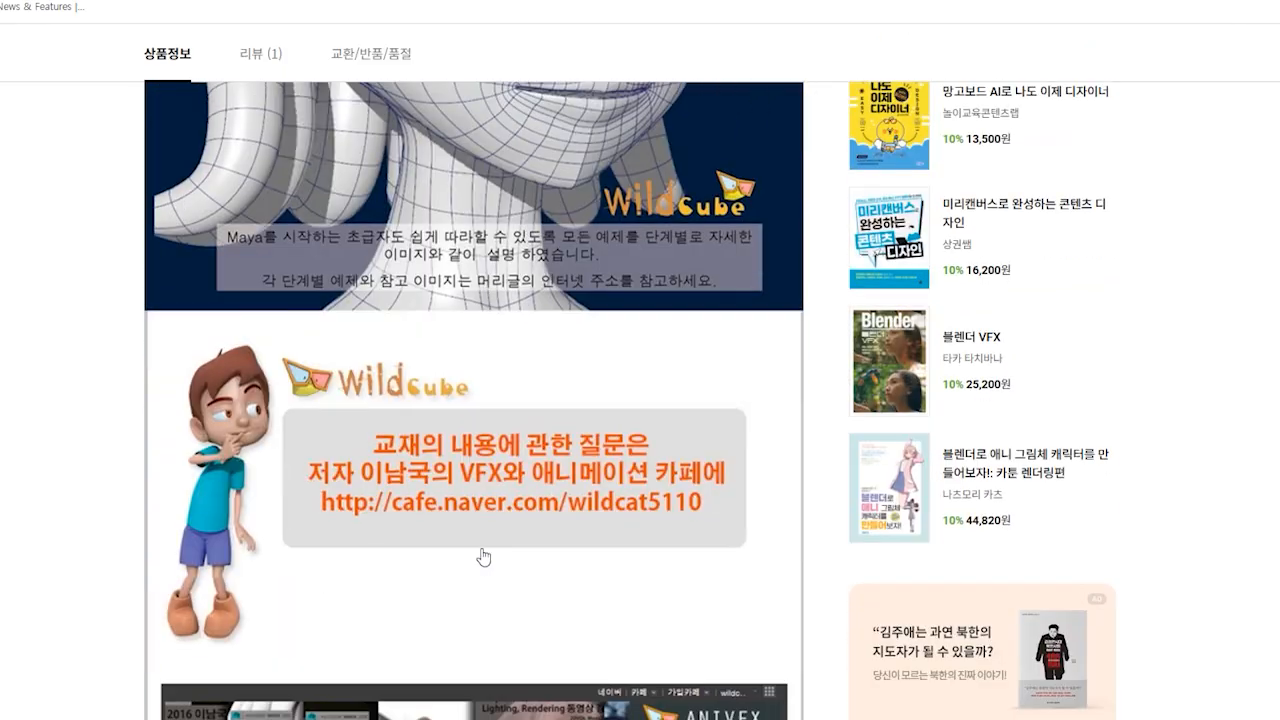
scroll(481, 556, down, 10)
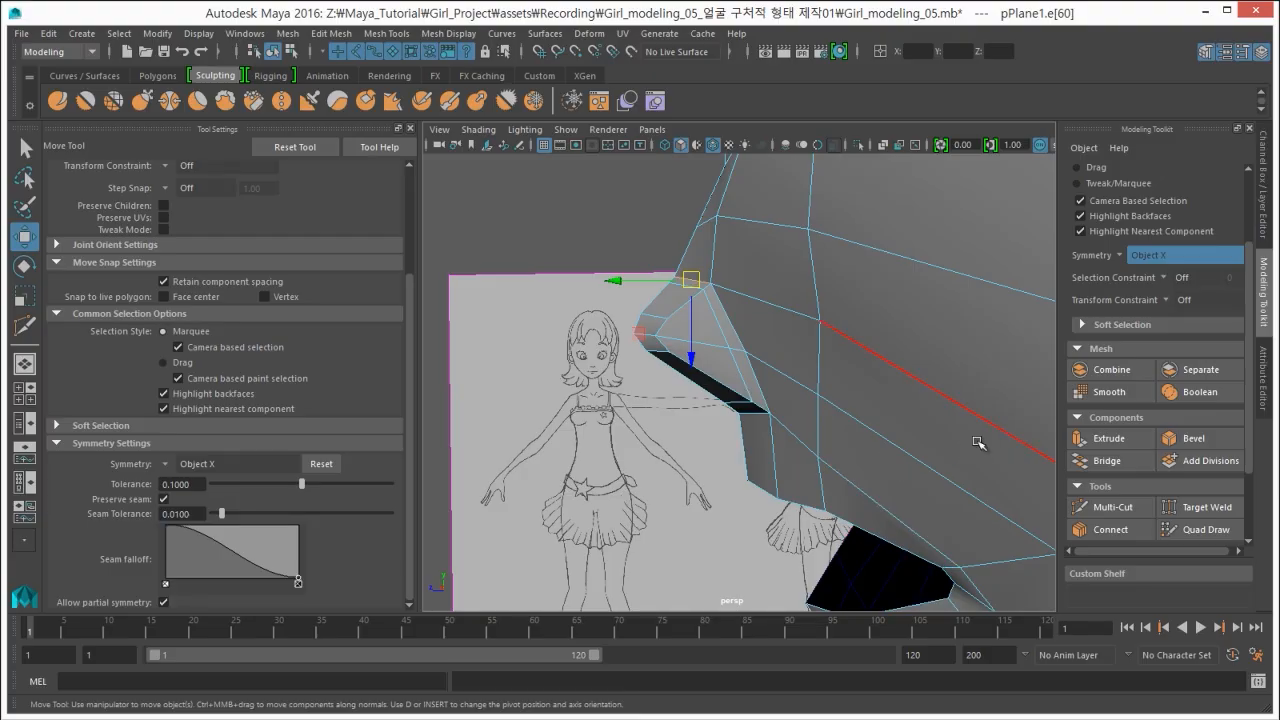
Set the transform constraint to Edge and slide the upper nose edge along the mesh surface.
click(1170, 301)
click(1199, 321)
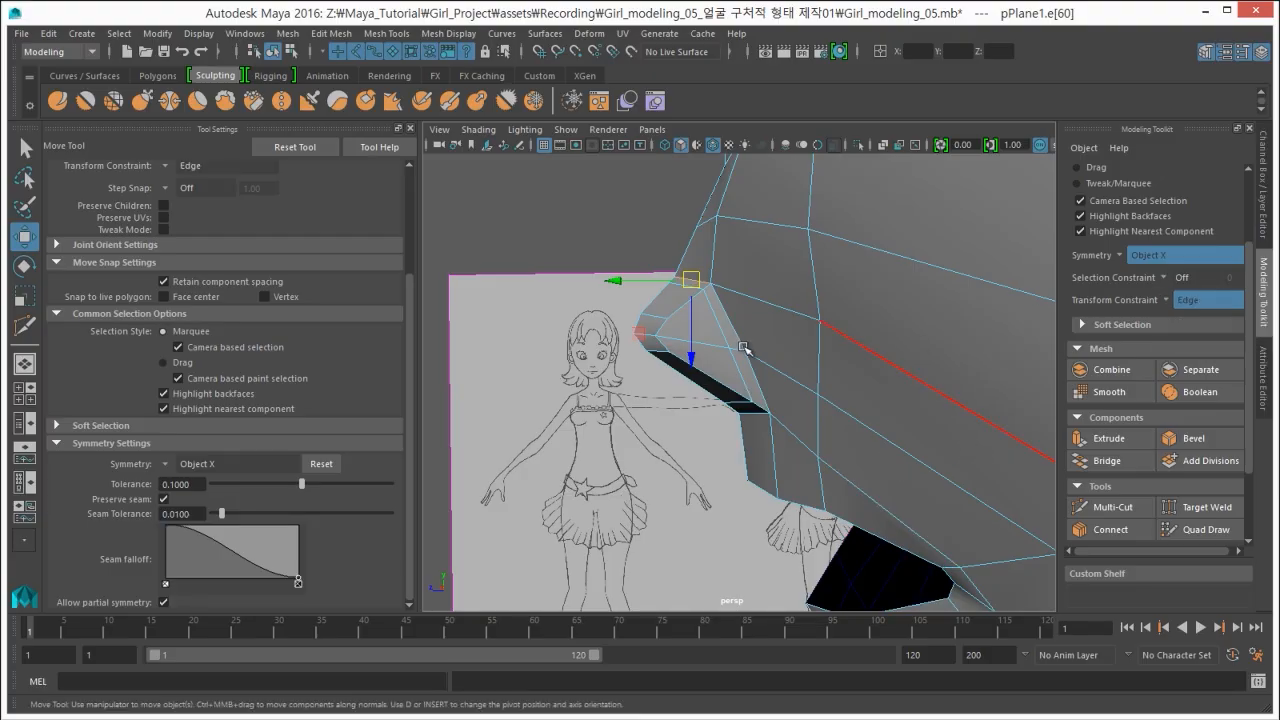
mouse_move(740, 352)
middle_down()
mouse_move(760, 335)
mouse_move(757, 345)
middle_up()
alt+drag(650, 344, 675, 308)
Select the short edge just above the nose tip and slide it slightly toward the tip in the side view.
click(668, 300)
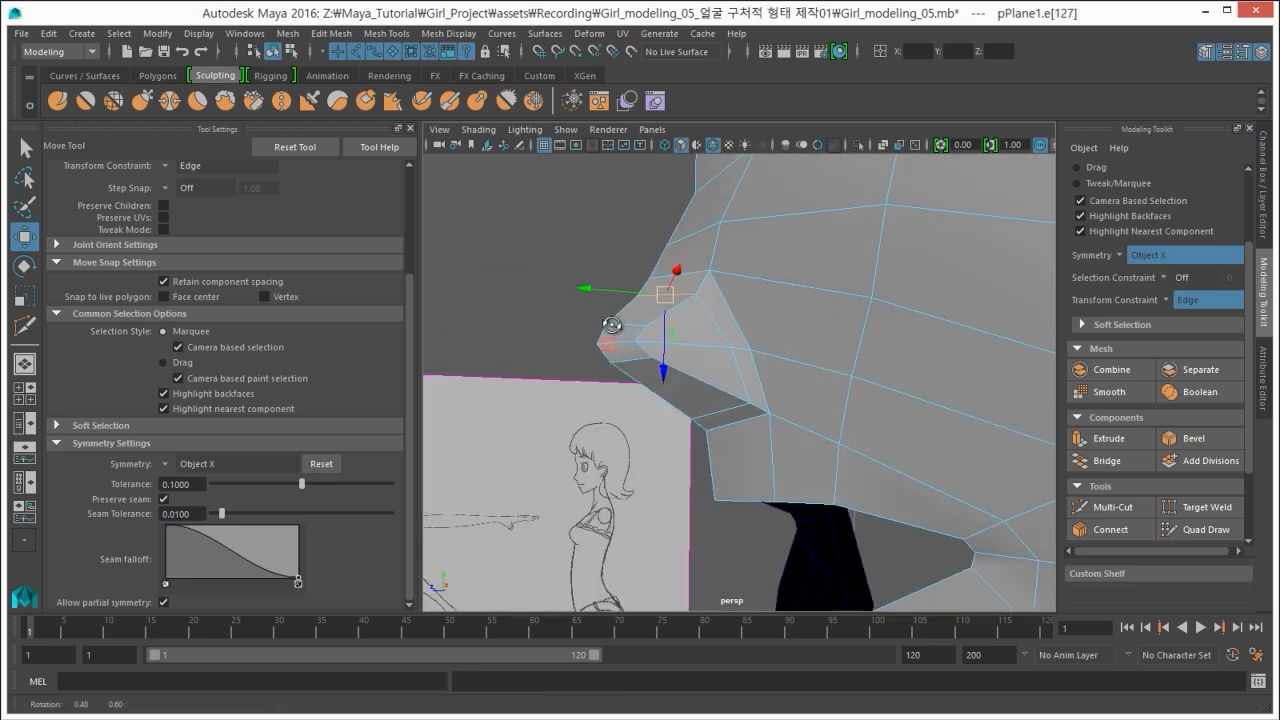
key(space)
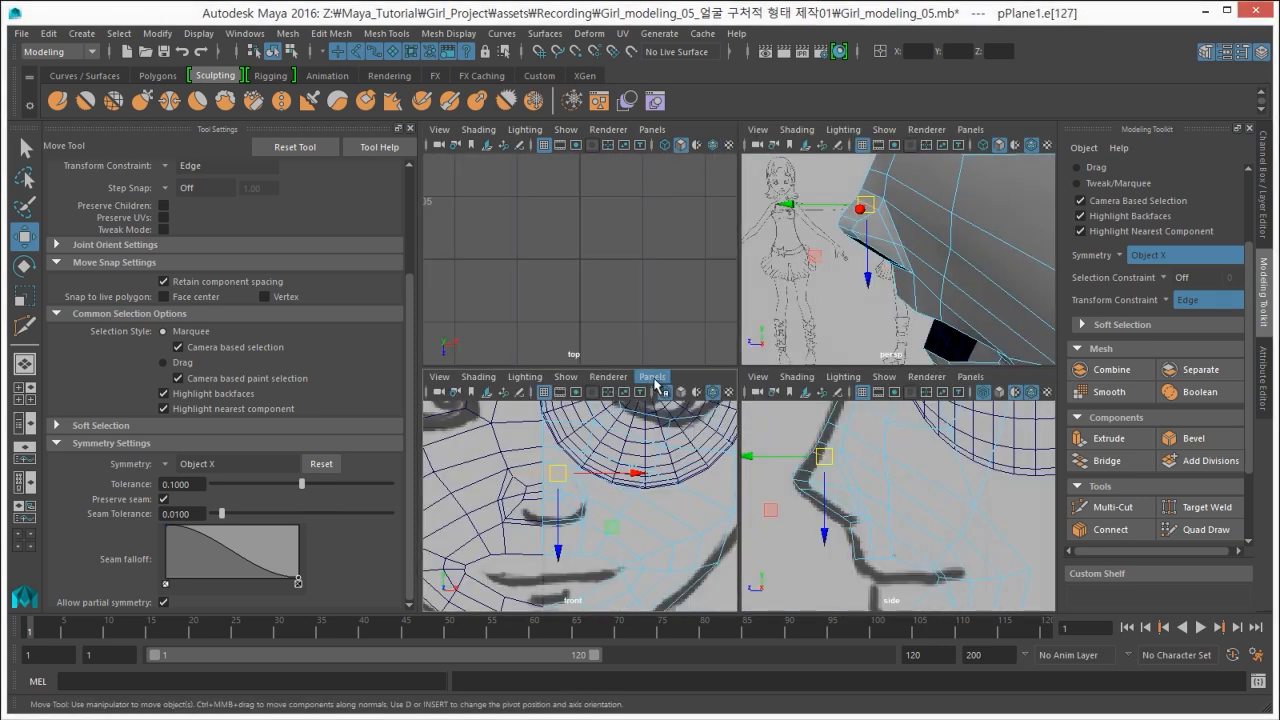
key(space)
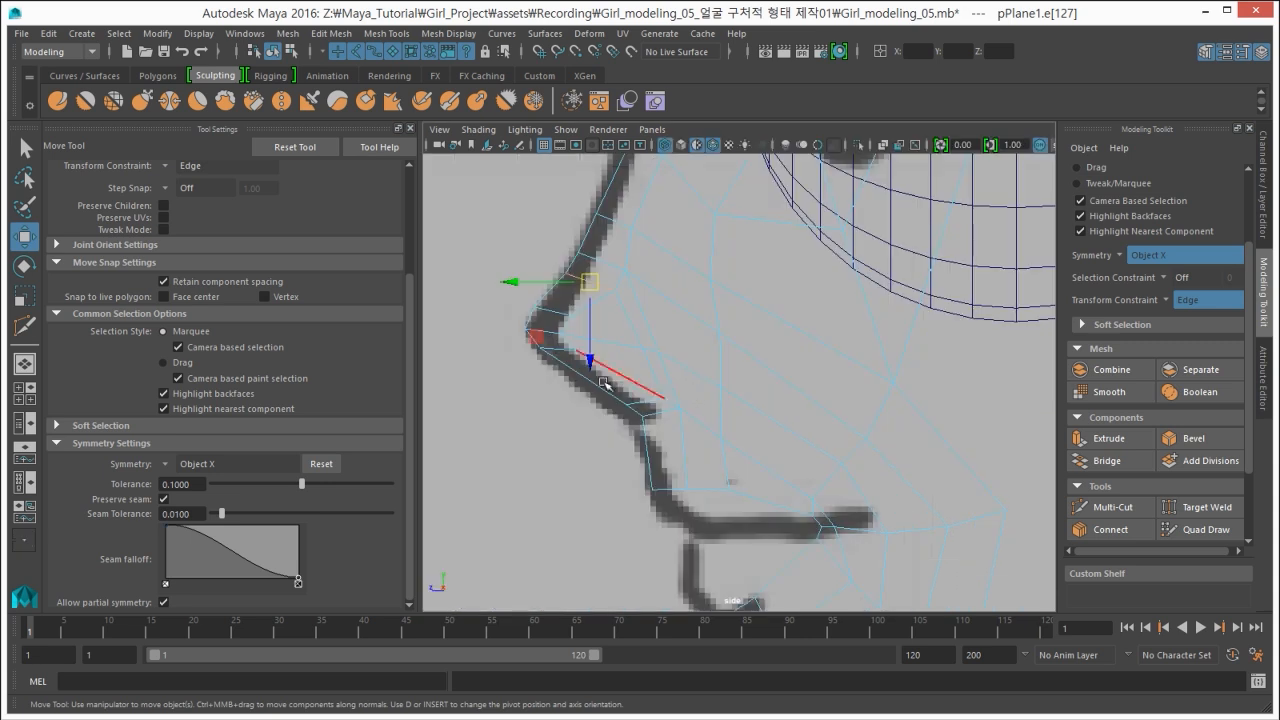
click(508, 283)
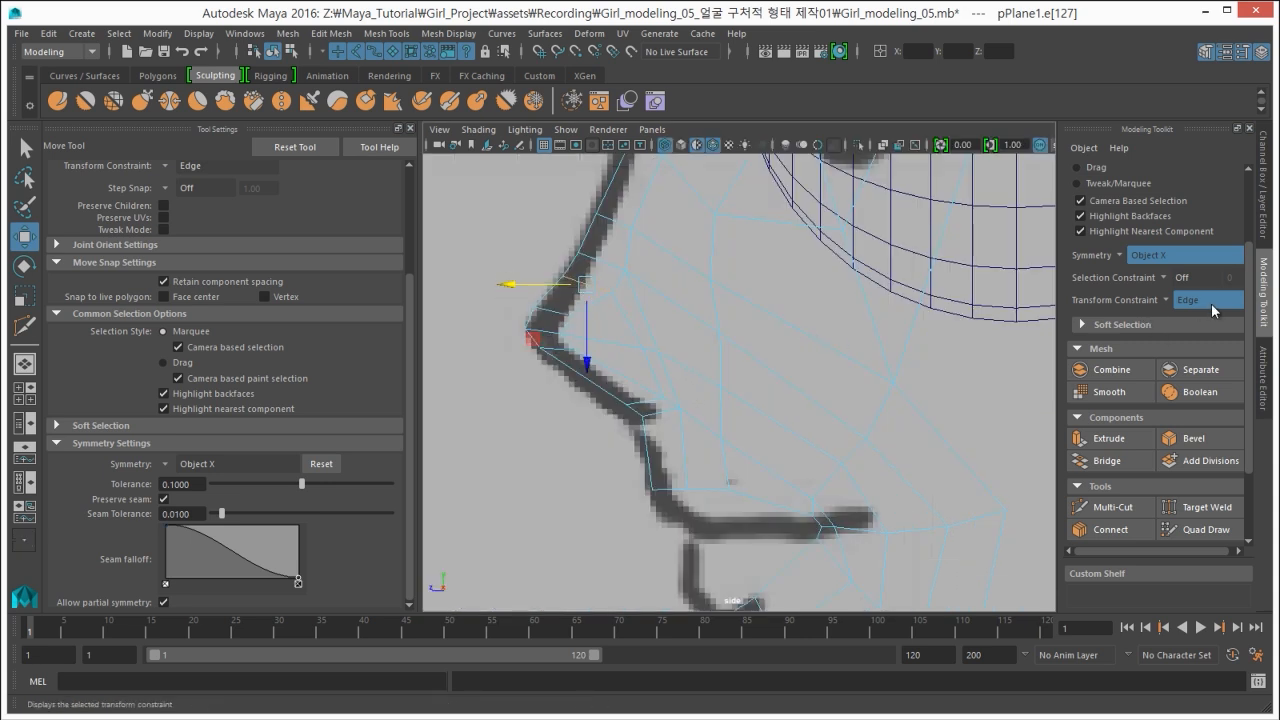
Turn the transform constraint off and move the nose-bridge edge slightly upward in the side view.
click(1160, 301)
click(1186, 301)
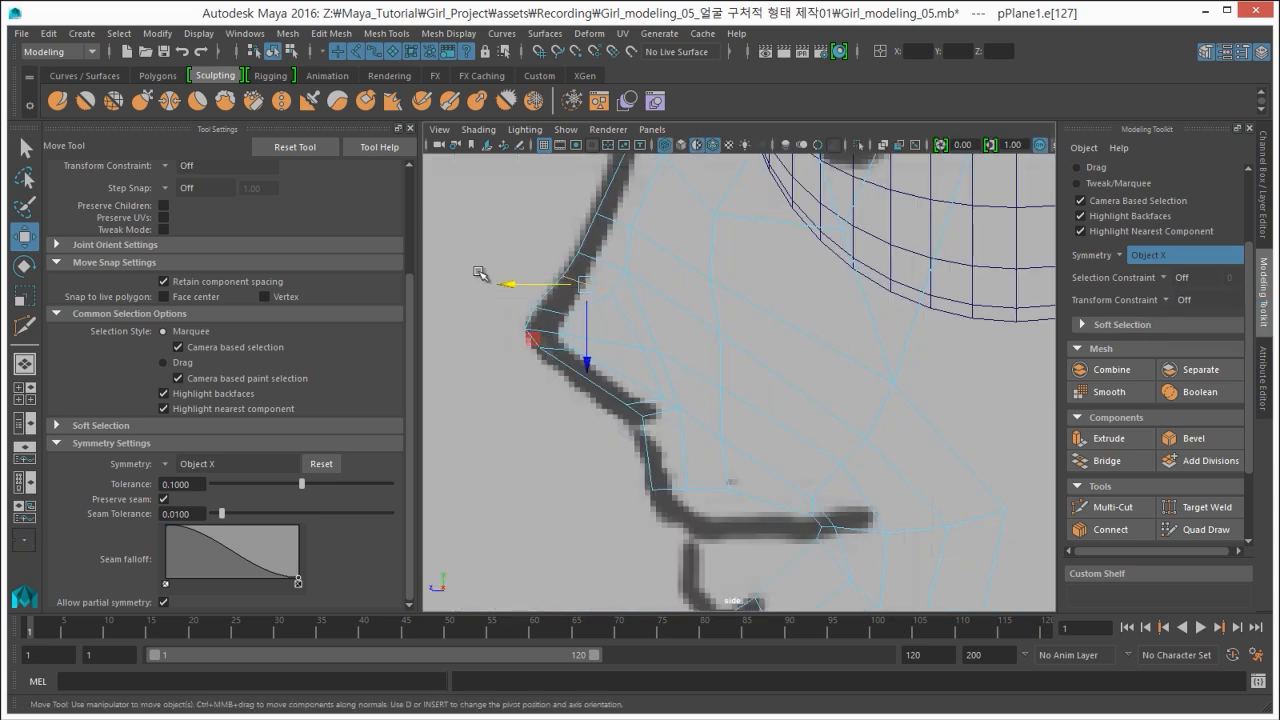
click(600, 262)
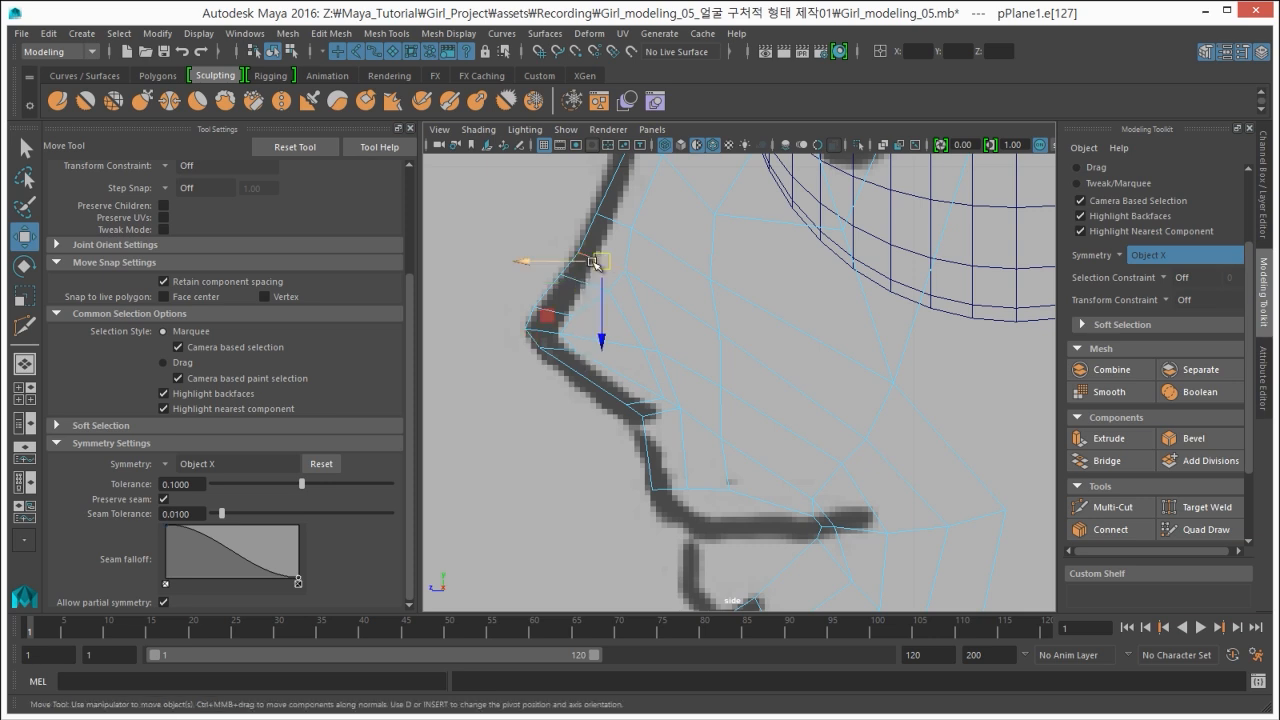
drag(600, 262, 600, 256)
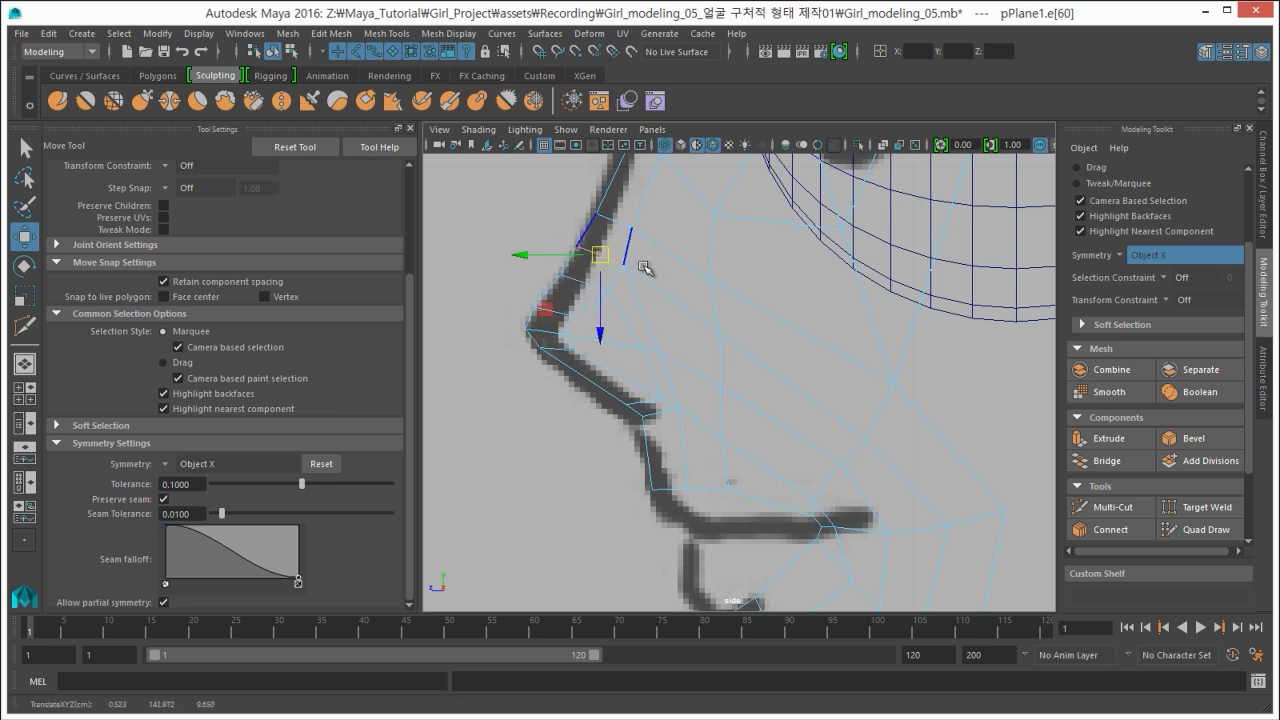
click(476, 372)
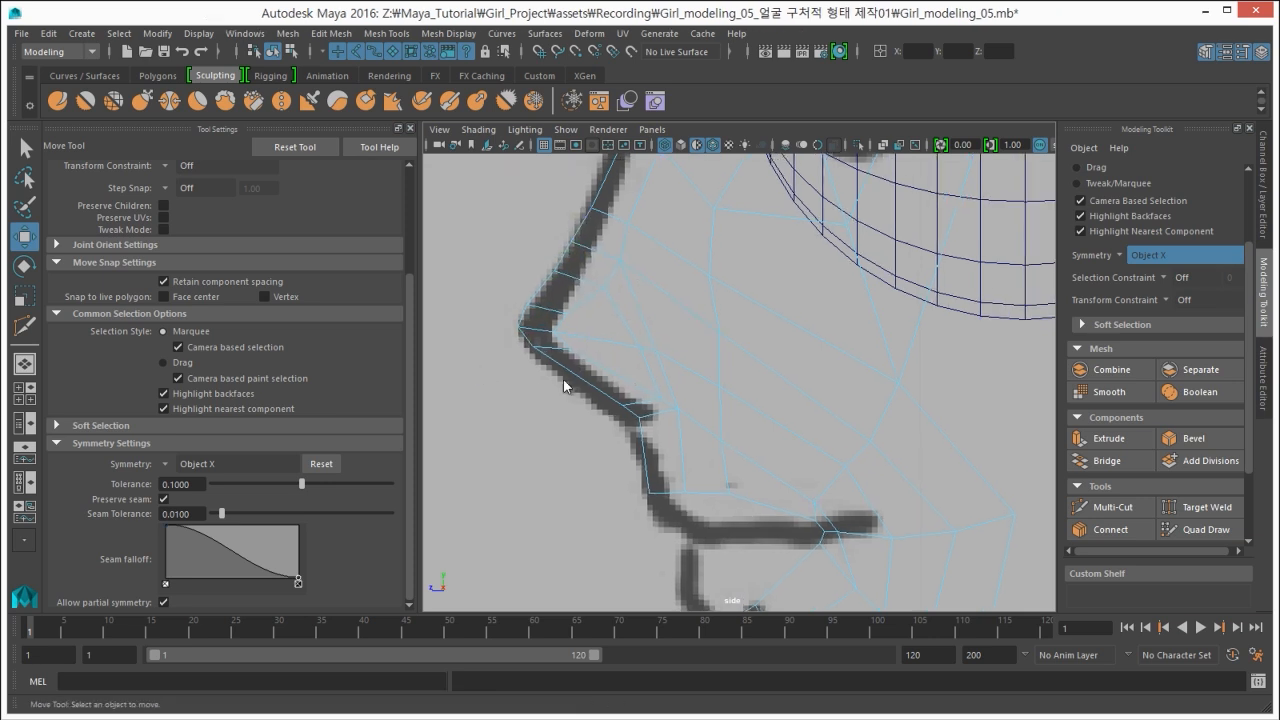
key(space)
key(space)
alt+drag(740, 291, 686, 290)
right_drag(686, 290, 692, 318)
click(694, 315)
alt+drag(694, 315, 697, 312)
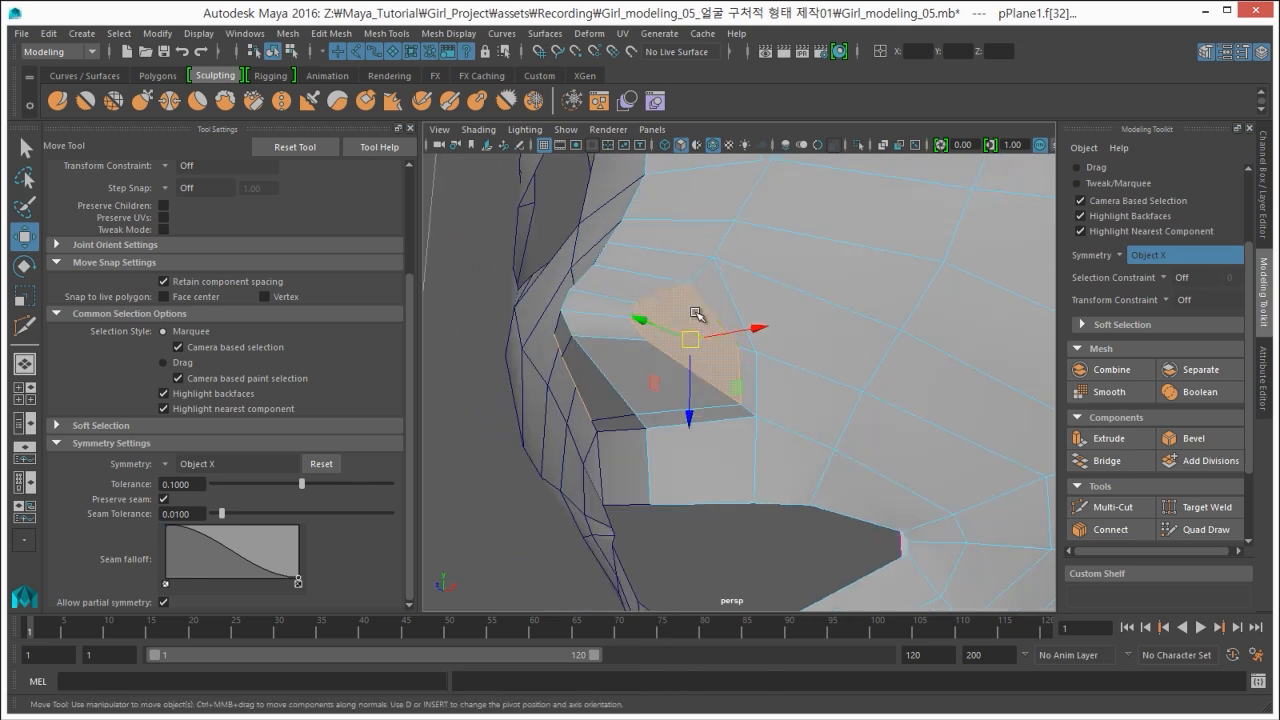
Turn symmetry off and move the upper vertex on the side of the nose to reshape the nose wing.
right_drag(695, 312, 666, 308)
click(689, 283)
alt+drag(689, 285, 602, 336)
alt+drag(685, 304, 484, 414)
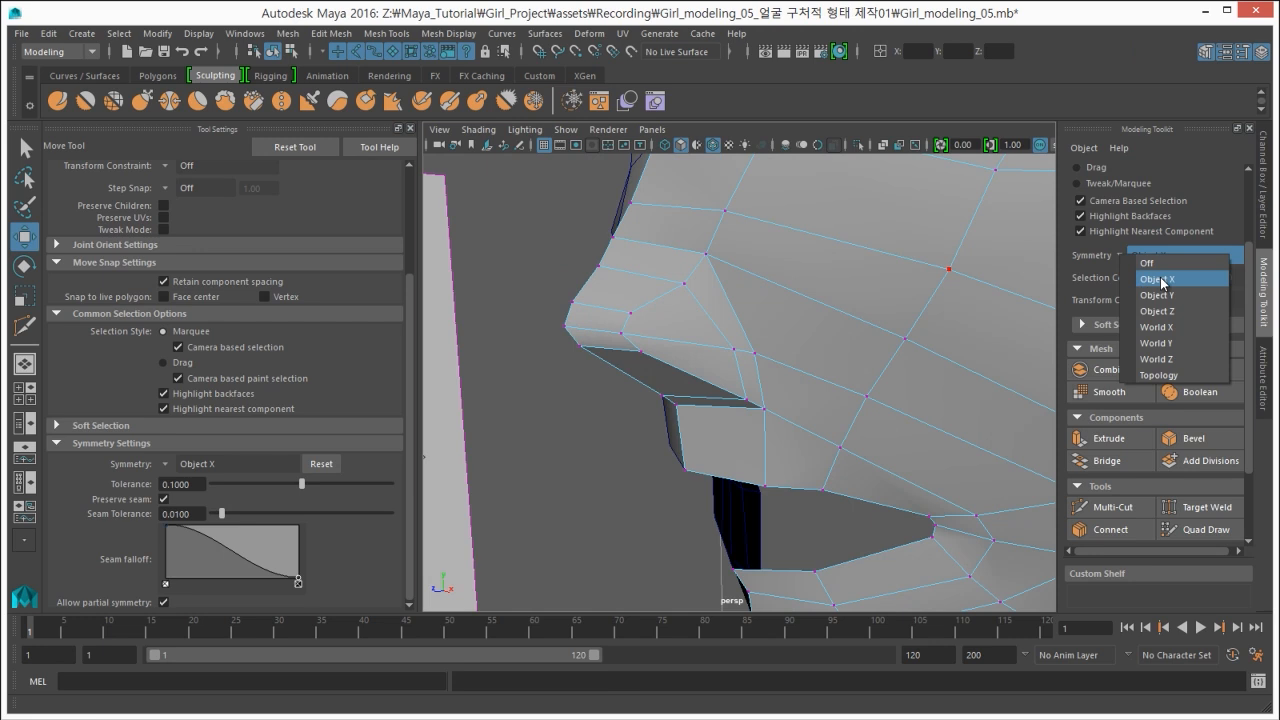
click(1147, 263)
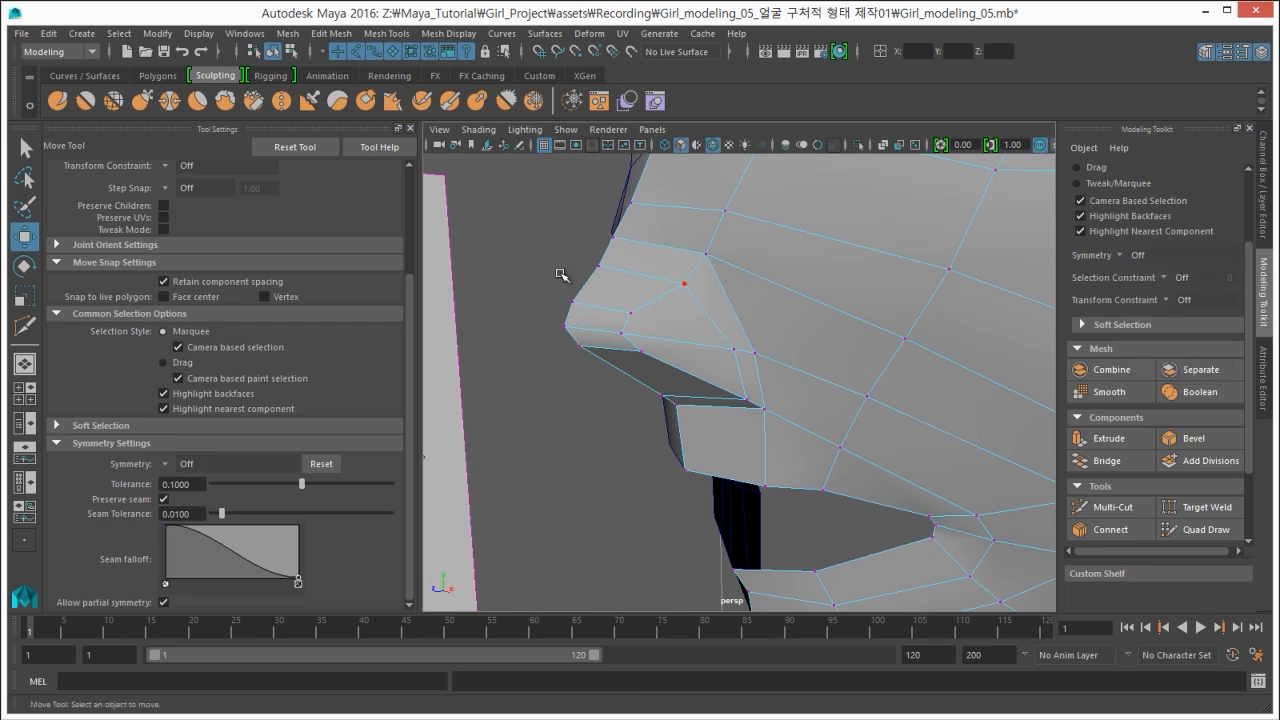
click(681, 285)
alt+drag(663, 288, 620, 286)
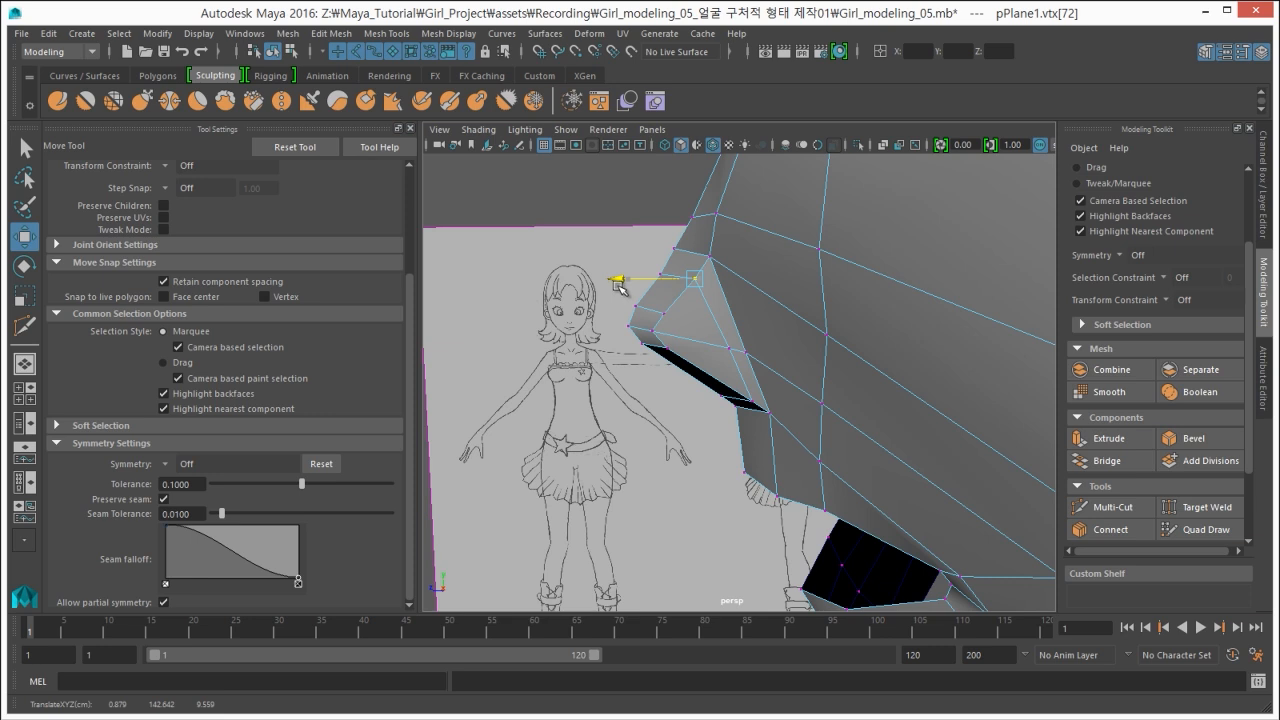
drag(647, 217, 750, 290)
Select the cheek face beside the nose and move it slightly forward to fill out the cheek.
right_drag(792, 384, 795, 322)
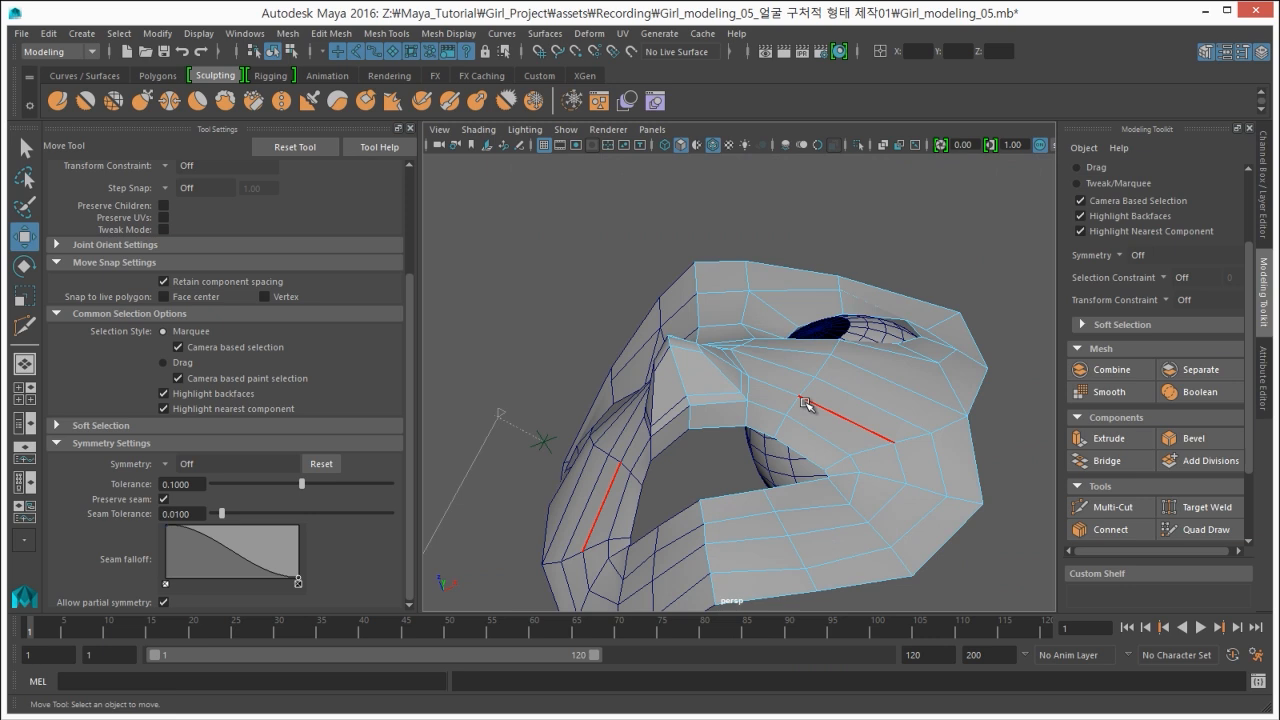
mouse_move(805, 389)
alt+mouse_down()
mouse_move(806, 354)
mouse_move(815, 400)
alt+mouse_up()
right_drag(815, 400, 816, 426)
click(831, 398)
alt+drag(791, 391, 773, 422)
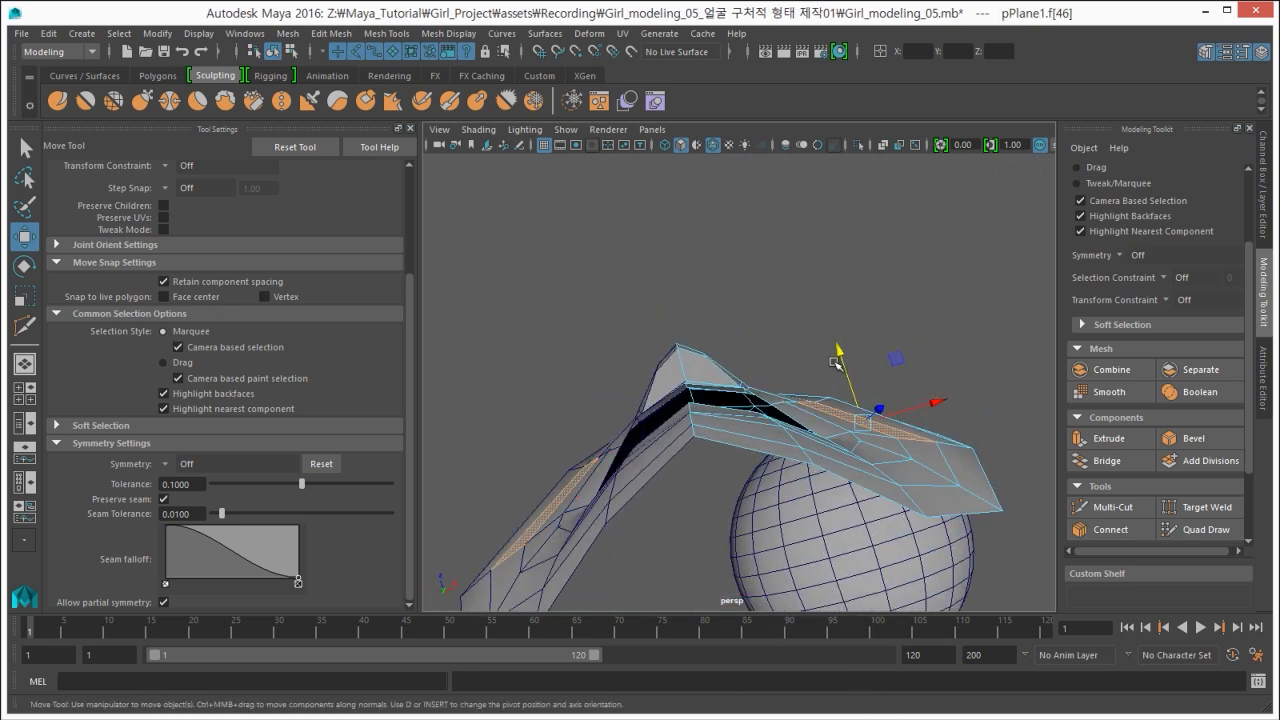
drag(837, 361, 836, 345)
alt+drag(732, 370, 790, 430)
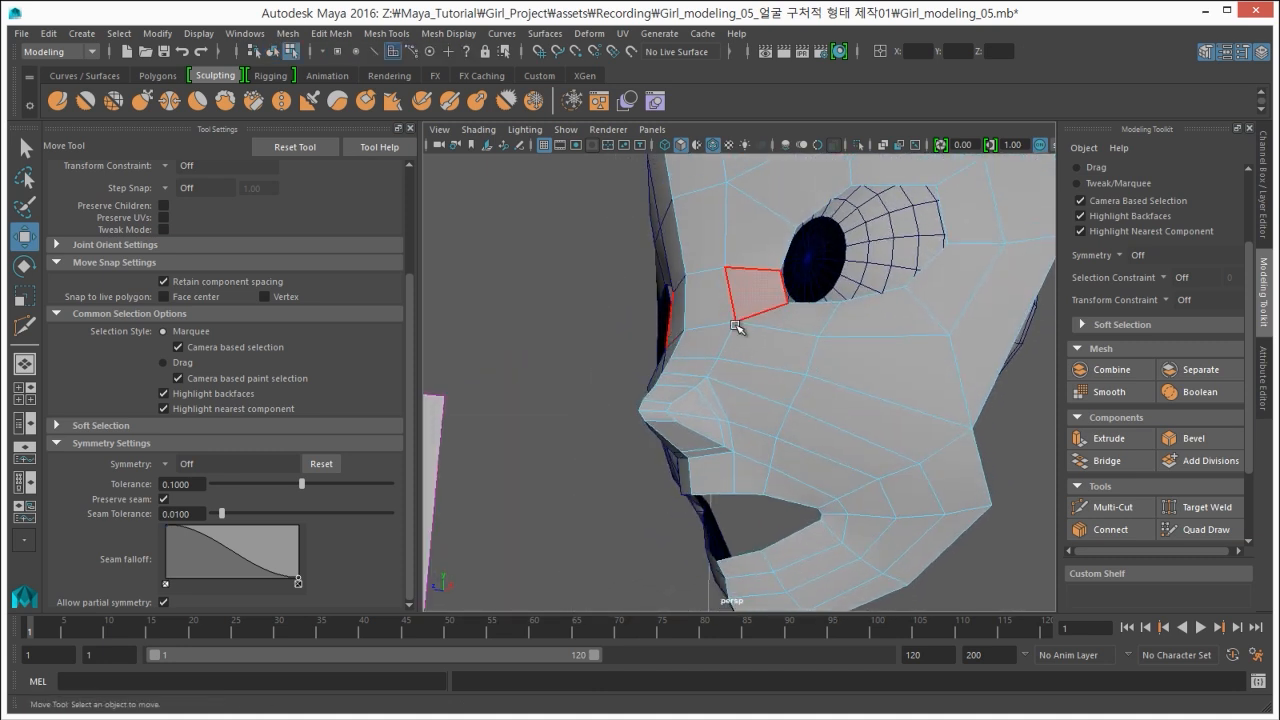
Extrude the two faces on the side of the nose and scale them inward to about 0.5.
mouse_move(656, 370)
alt+mouse_down()
mouse_move(808, 380)
mouse_move(677, 397)
mouse_move(666, 374)
alt+mouse_up()
right_click(660, 370)
right_drag(660, 370, 660, 411)
click(674, 384)
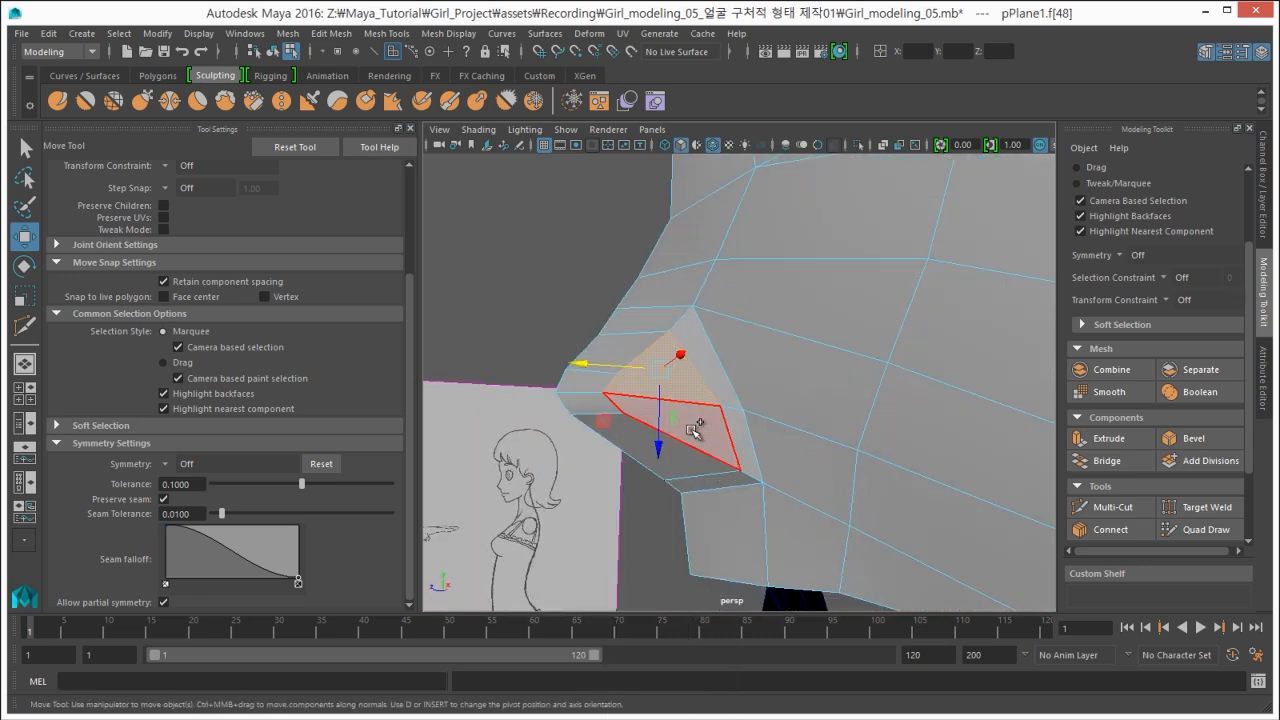
shift+click(697, 429)
alt+drag(631, 417, 658, 414)
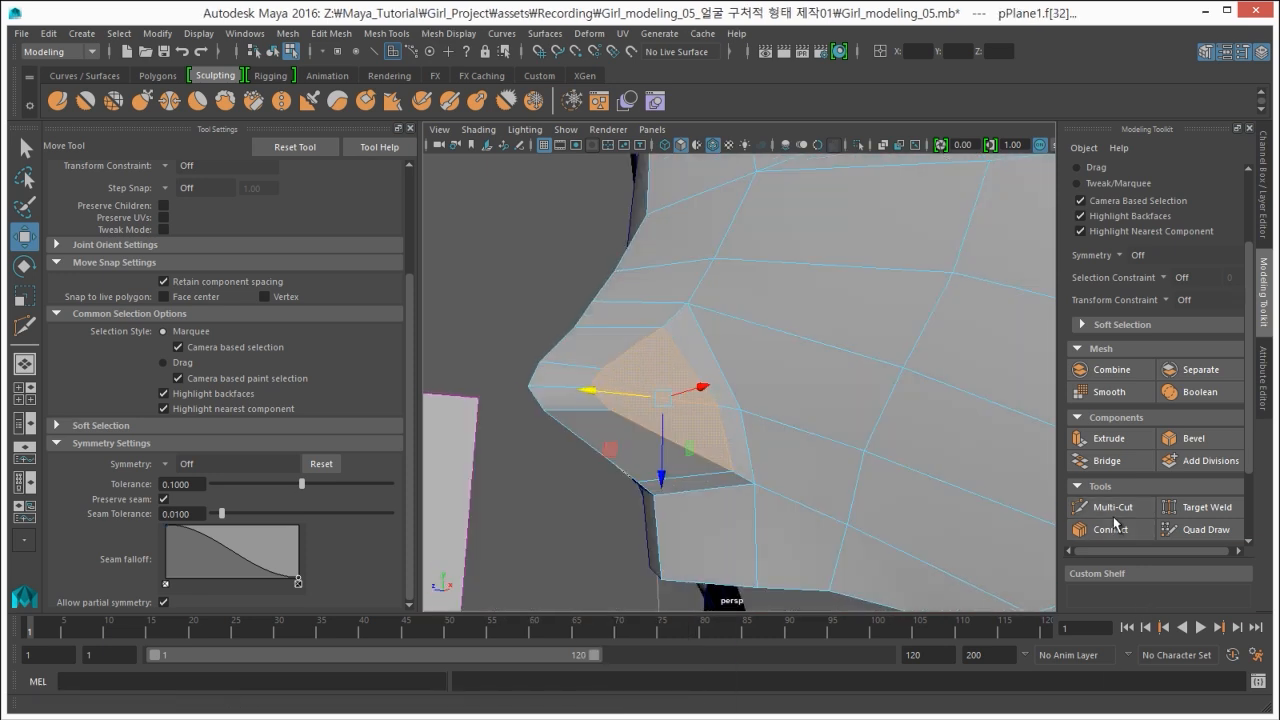
click(1108, 438)
alt+drag(554, 437, 563, 480)
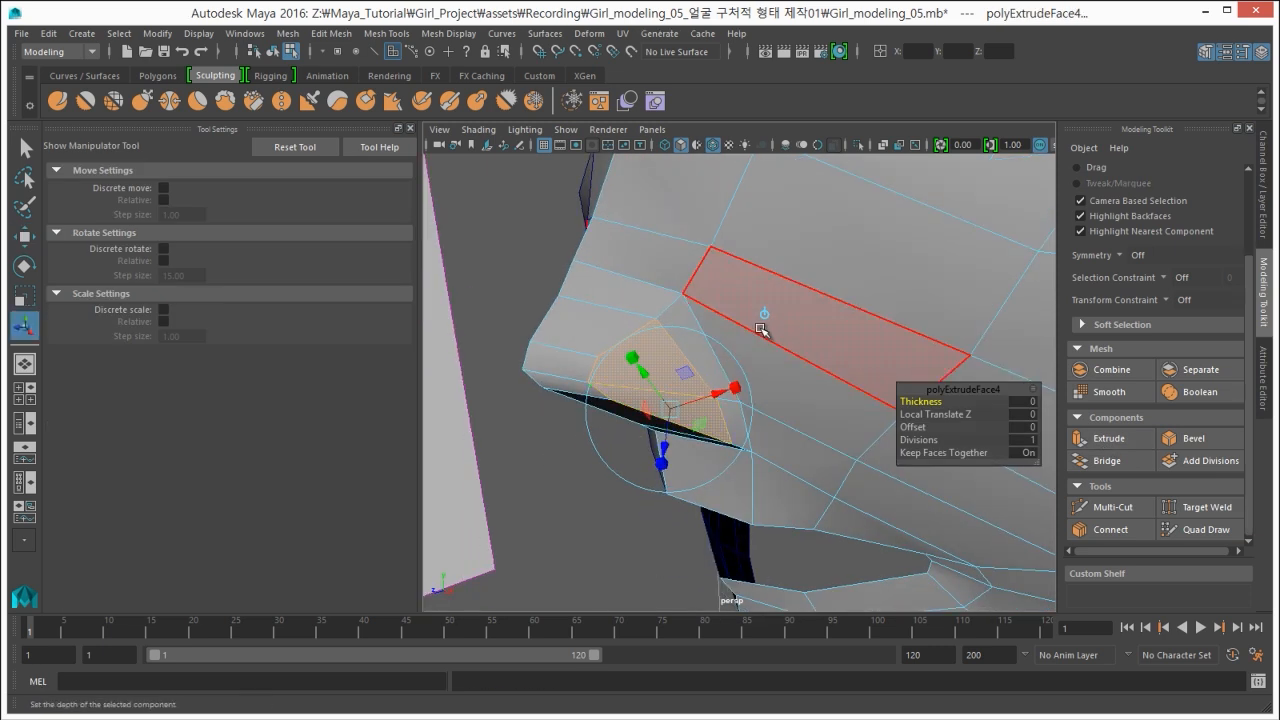
alt+drag(752, 332, 648, 365)
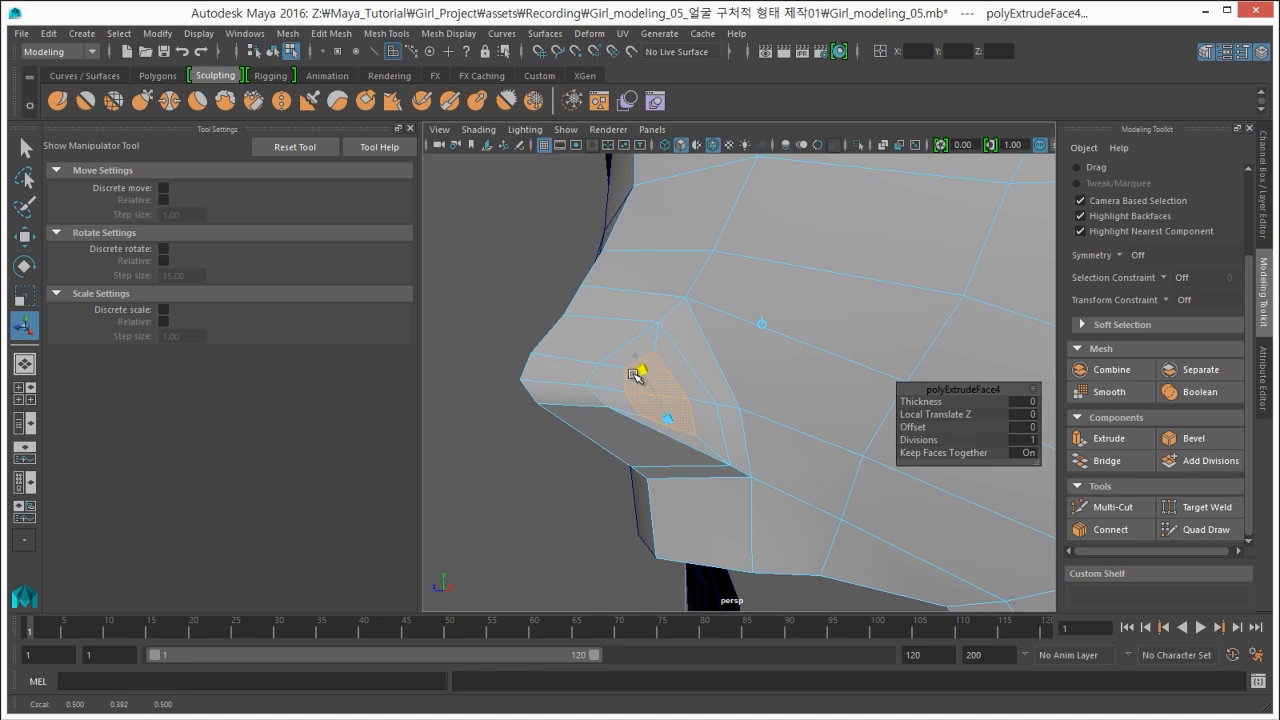
Move the inset faces of the nose wing slightly outward to round the wing.
key(w)
alt+drag(636, 414, 669, 363)
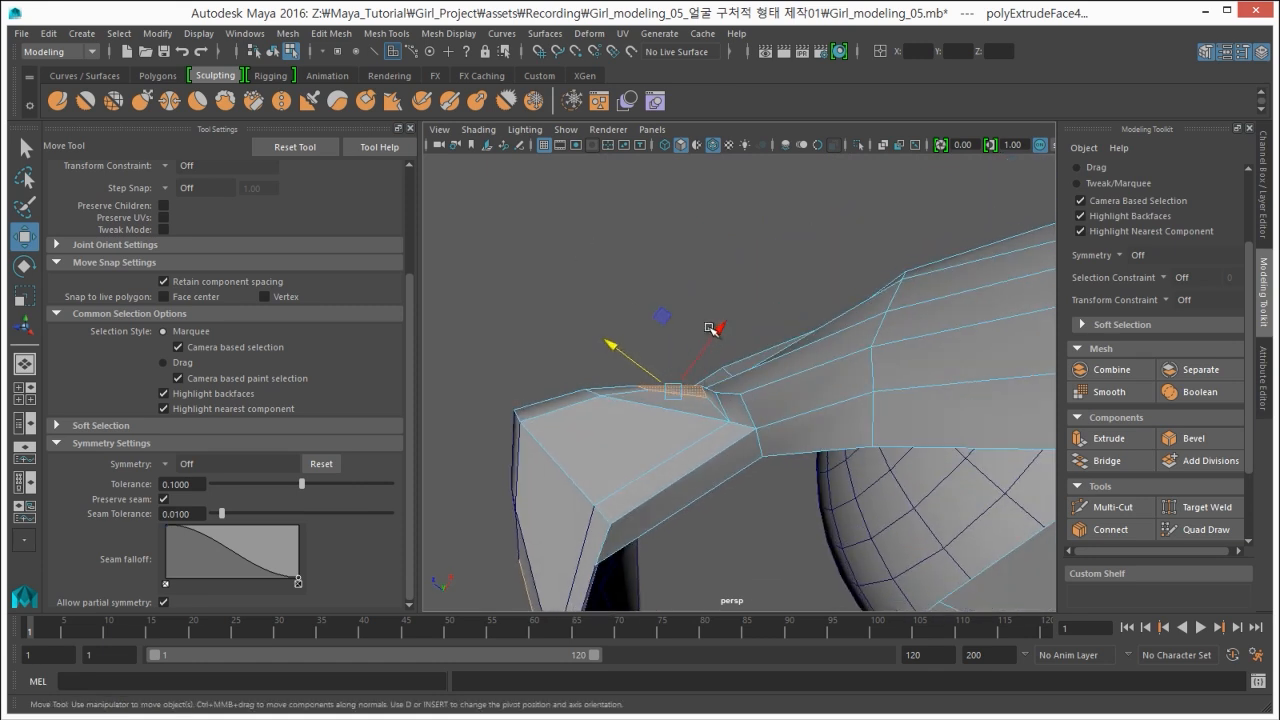
drag(712, 327, 720, 330)
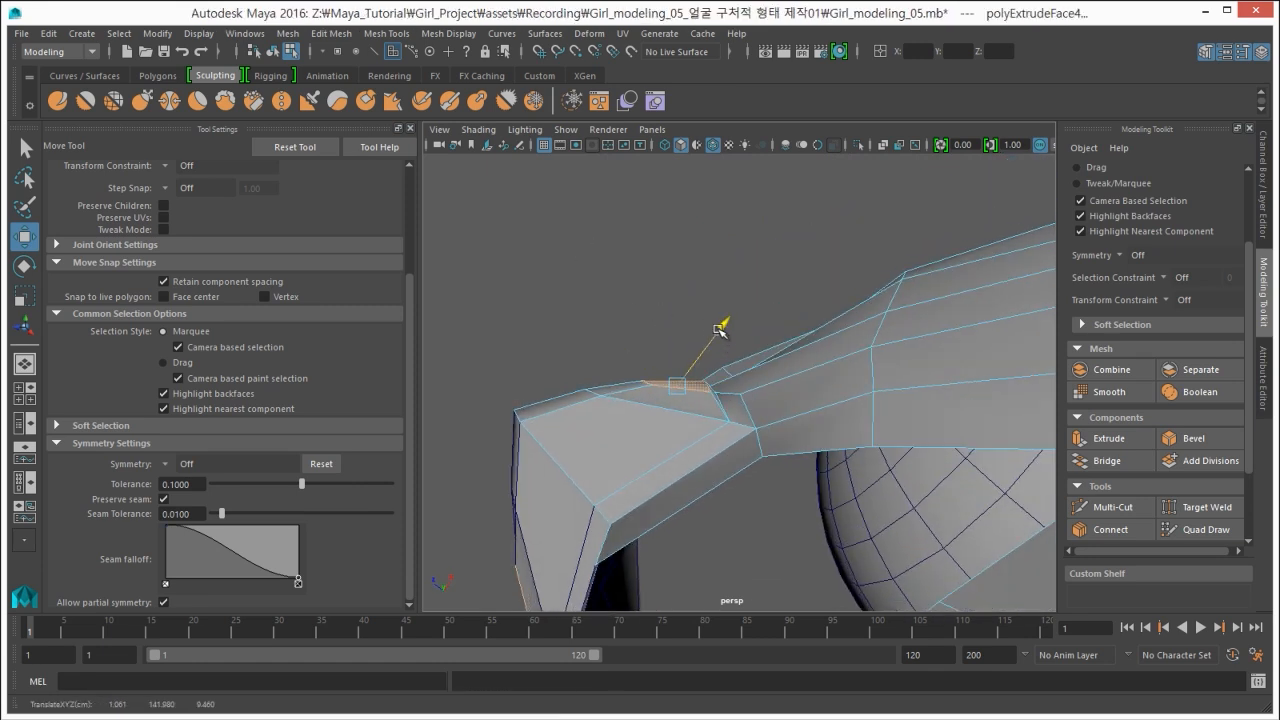
Select the two narrow faces between the nose wing and the cheek and move them slightly to deepen the wing's crease.
alt+drag(648, 372, 734, 437)
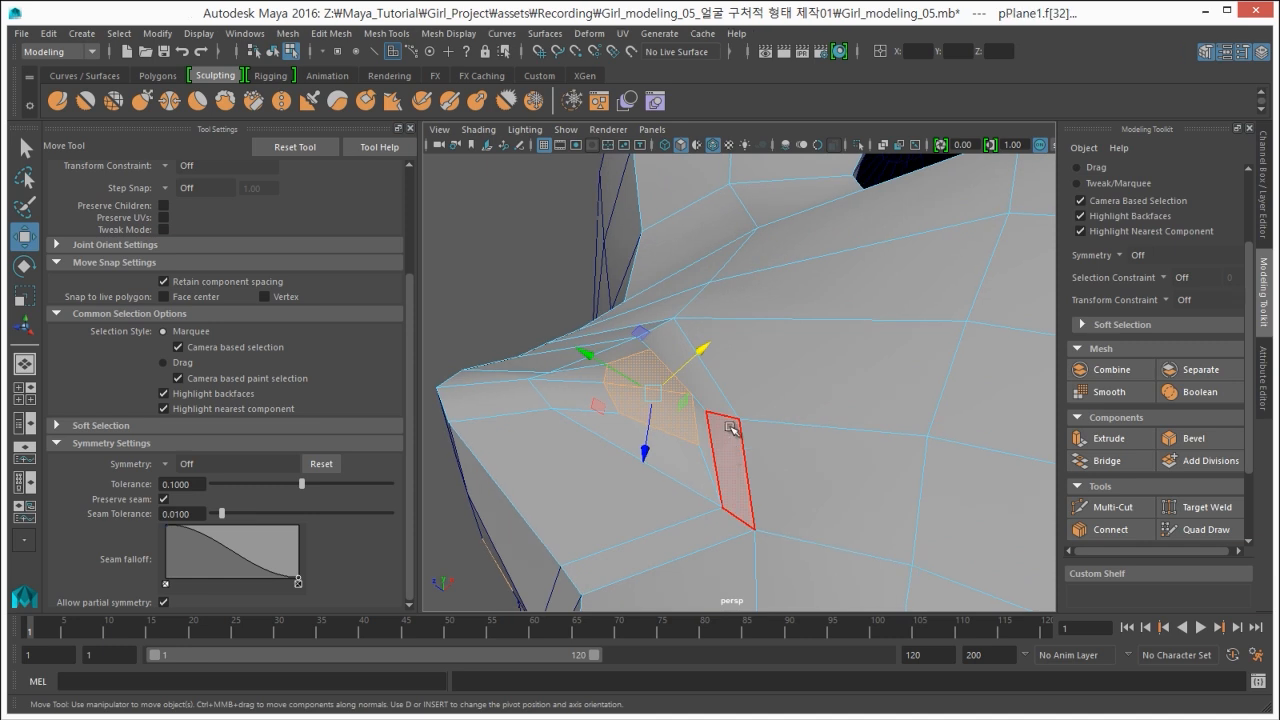
click(734, 430)
shift+click(708, 378)
alt+drag(708, 378, 676, 320)
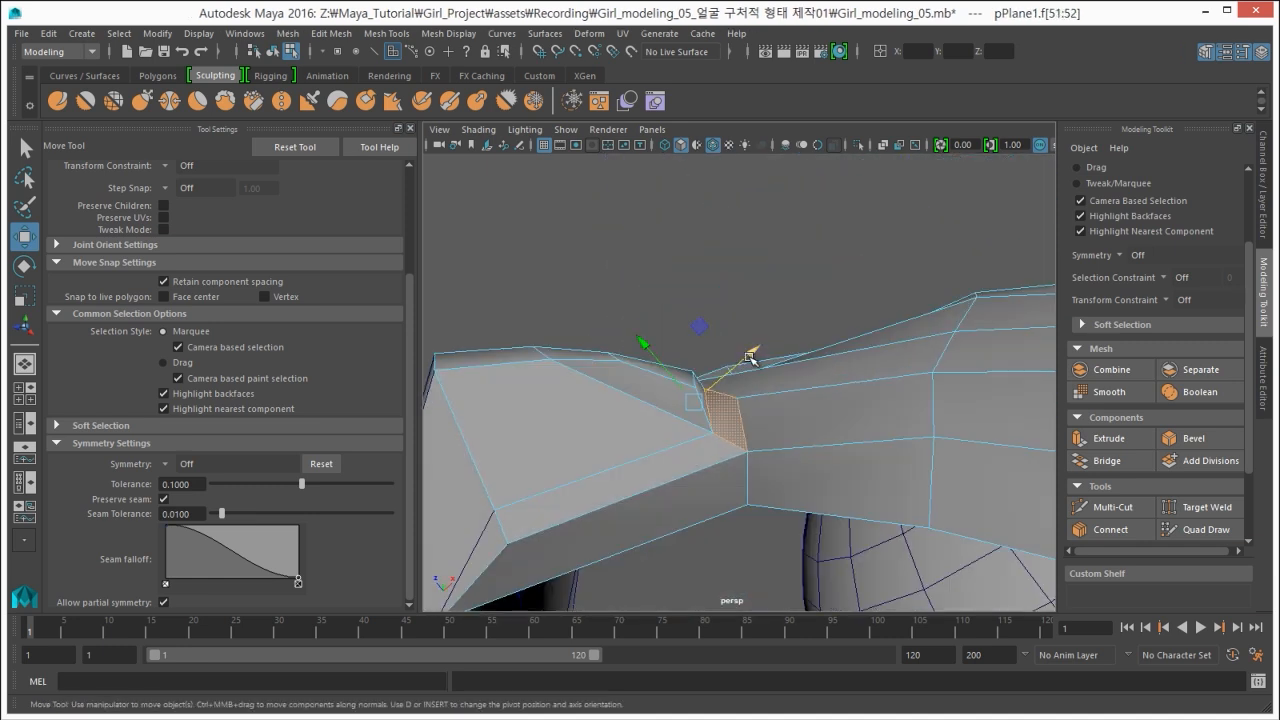
drag(750, 358, 650, 400)
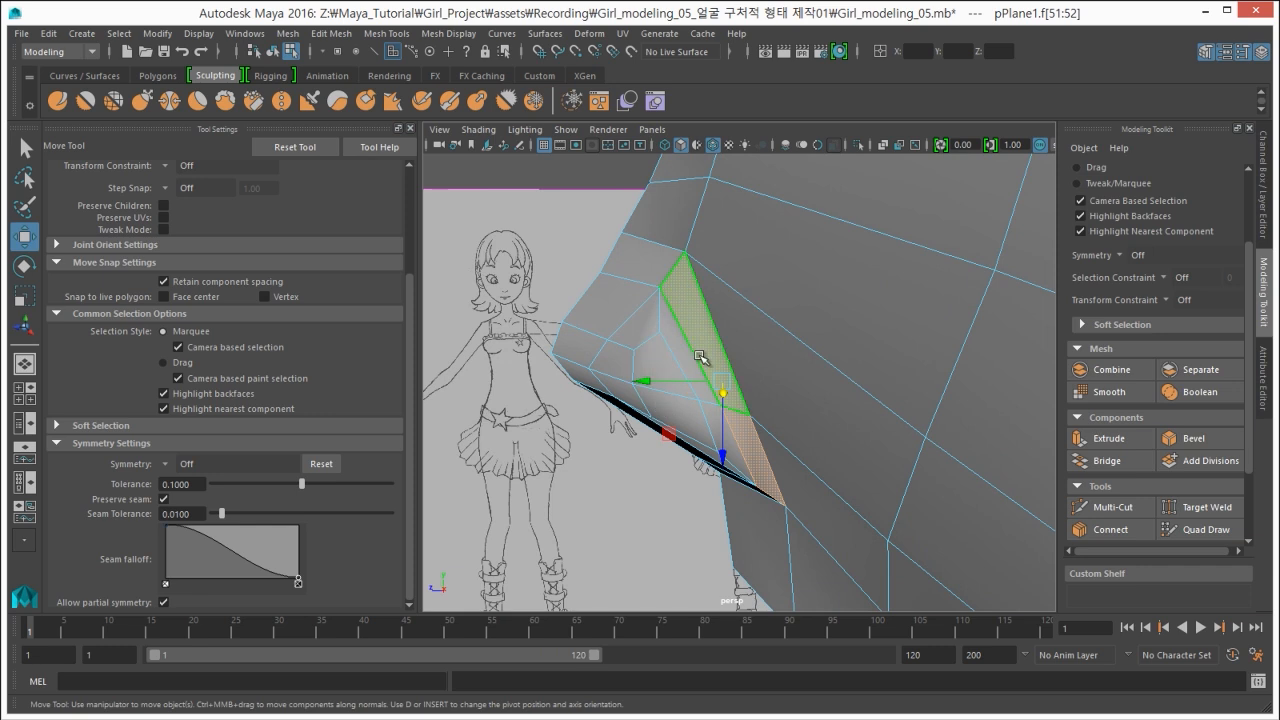
Examine the vertices, edges and faces around the nose wing and the underside of the nose from several angles.
right_drag(663, 357, 622, 357)
alt+drag(664, 320, 666, 323)
right_drag(666, 323, 671, 277)
click(716, 320)
right_drag(704, 349, 704, 391)
click(714, 339)
alt+drag(712, 340, 652, 337)
key(f)
alt+drag(663, 280, 619, 373)
key(F8)
key(F8)
key(F8)
Select the edge running outward along the underside of the nose tip and move it slightly to round the tip.
right_click(663, 353)
click(663, 310)
click(636, 357)
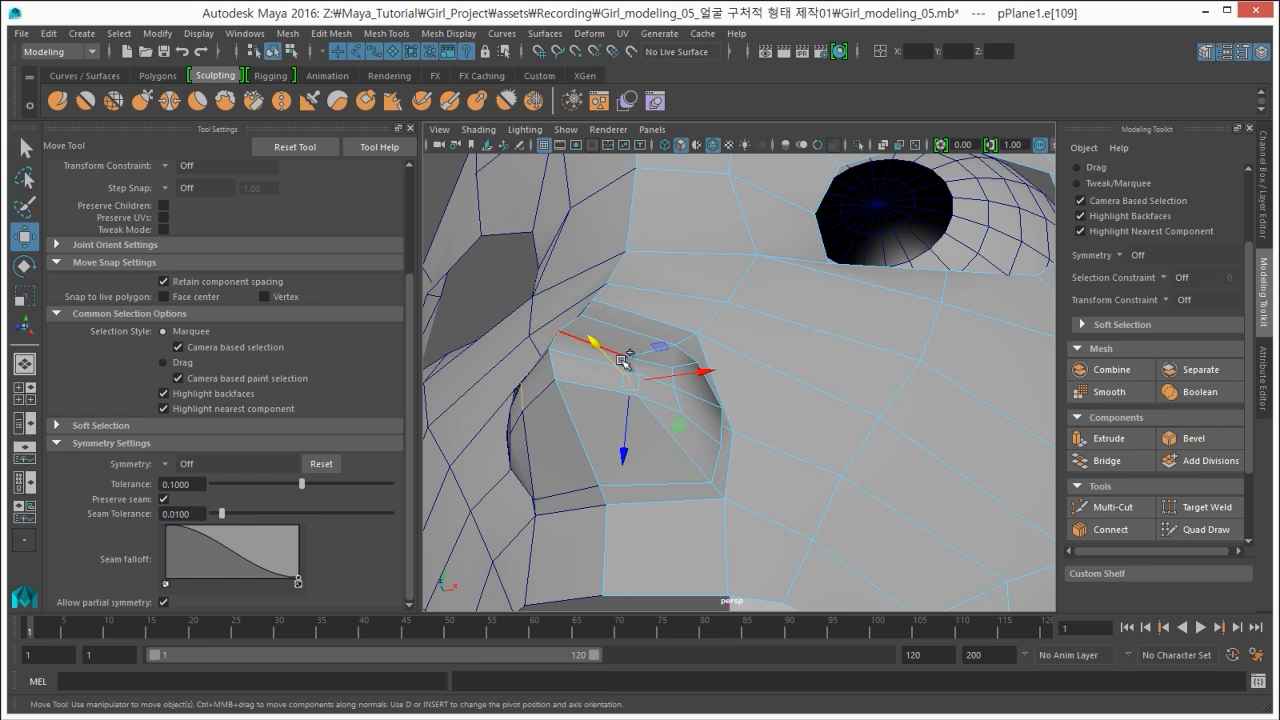
click(563, 380)
alt+drag(563, 380, 604, 328)
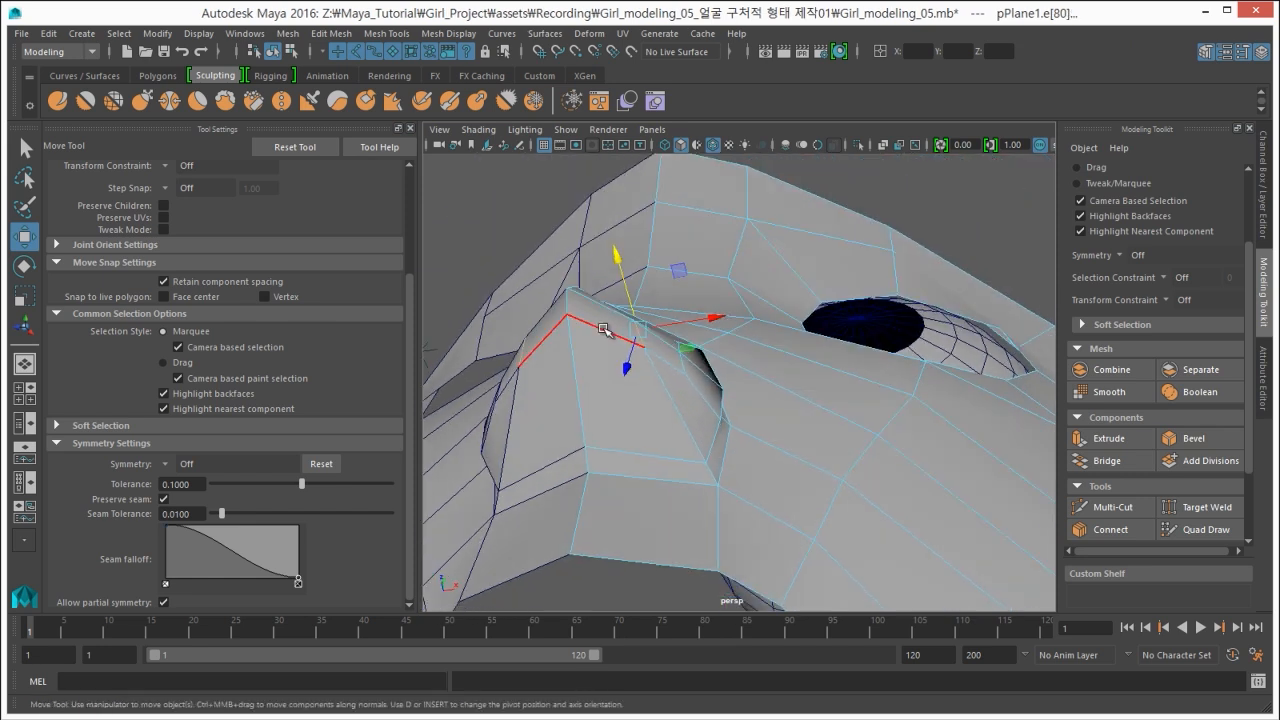
drag(615, 260, 616, 270)
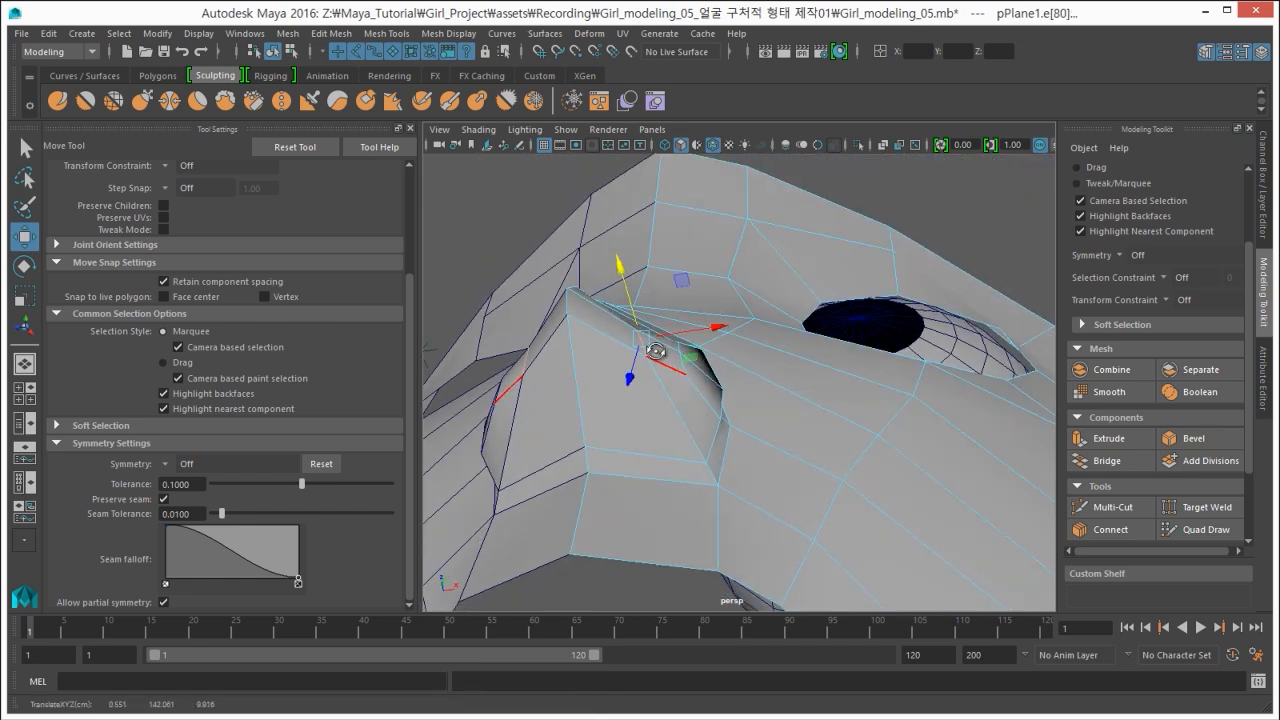
alt+drag(655, 351, 747, 334)
middle_drag(726, 314, 731, 314)
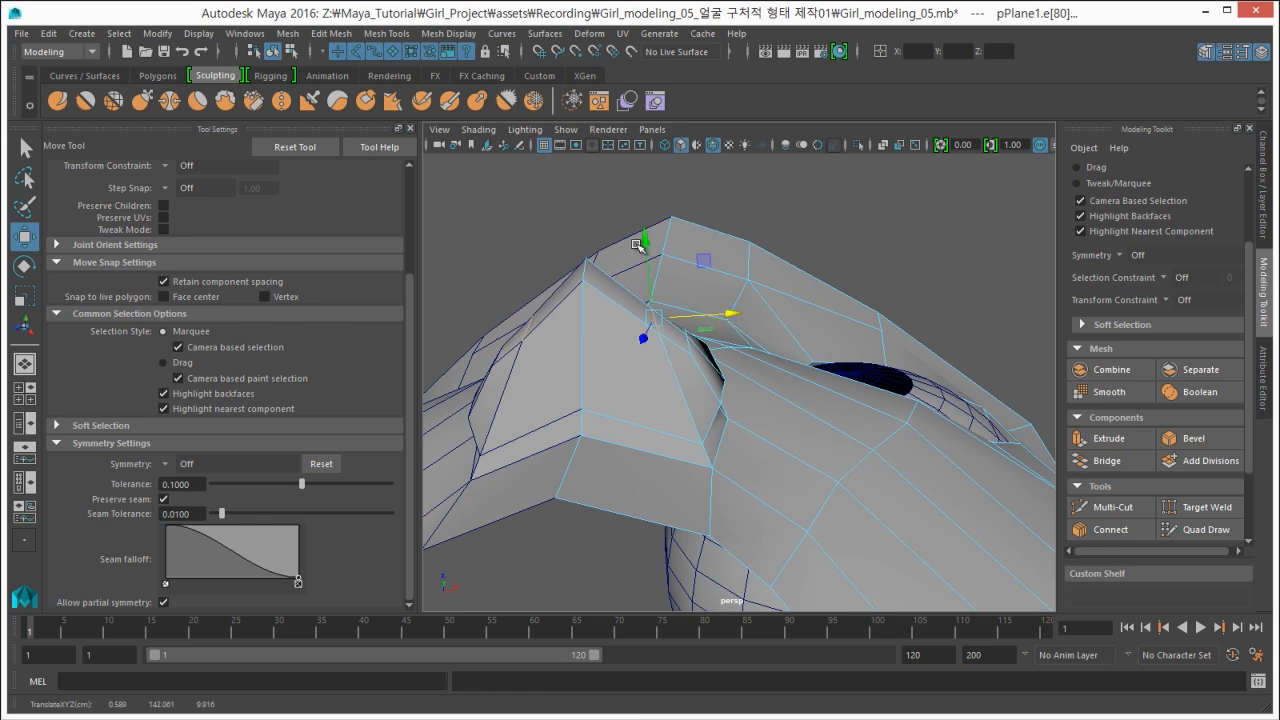
drag(637, 243, 600, 411)
alt+right_drag(600, 411, 546, 386)
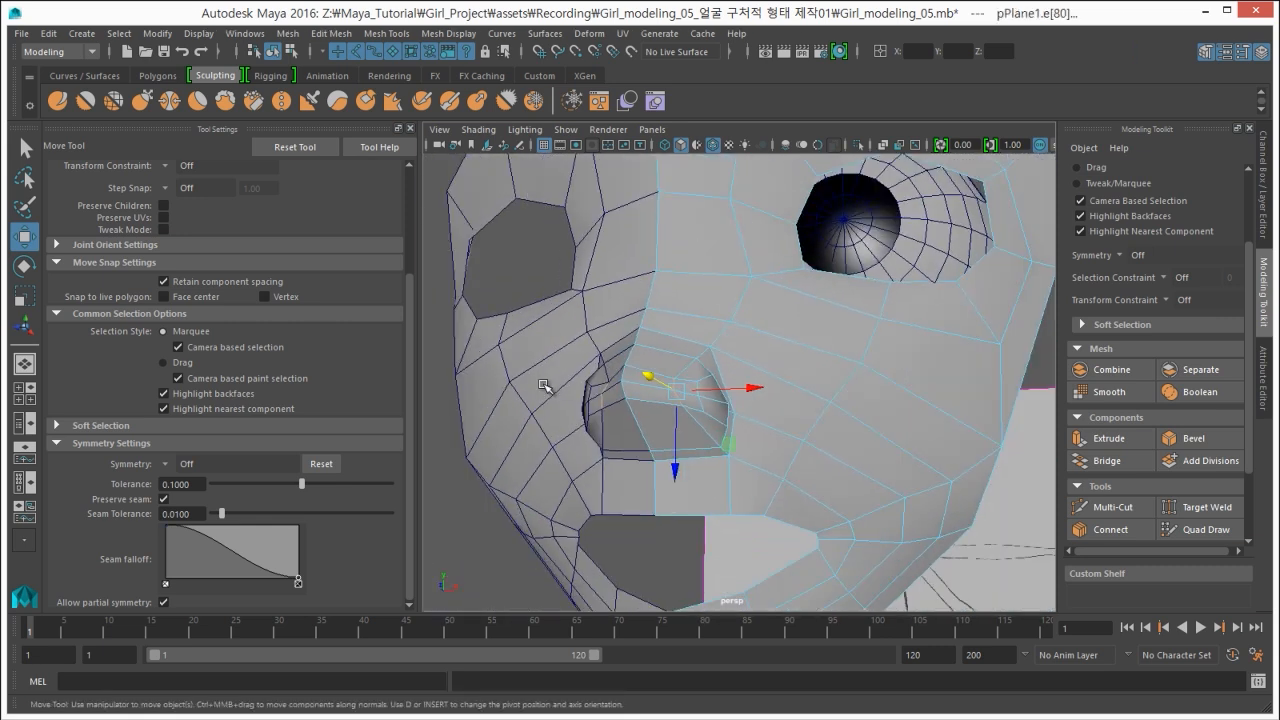
Select the two edges on the outer side of the nose wing and move them slightly to refine its curve.
key(F8)
scroll(565, 425, down, 1)
alt+drag(565, 425, 509, 506)
click(559, 490)
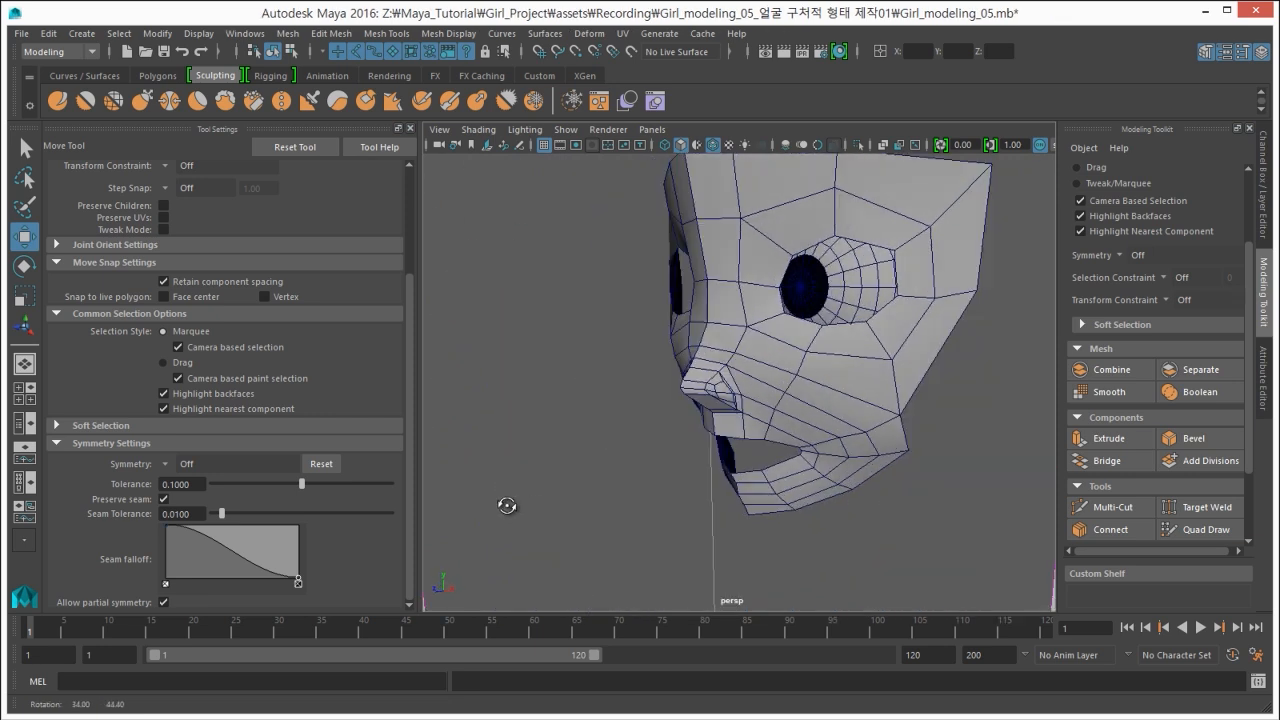
alt+right_drag(509, 506, 614, 486)
alt+drag(614, 486, 646, 483)
alt+right_drag(646, 483, 803, 486)
alt+drag(803, 486, 737, 400)
right_drag(734, 417, 729, 372)
click(752, 452)
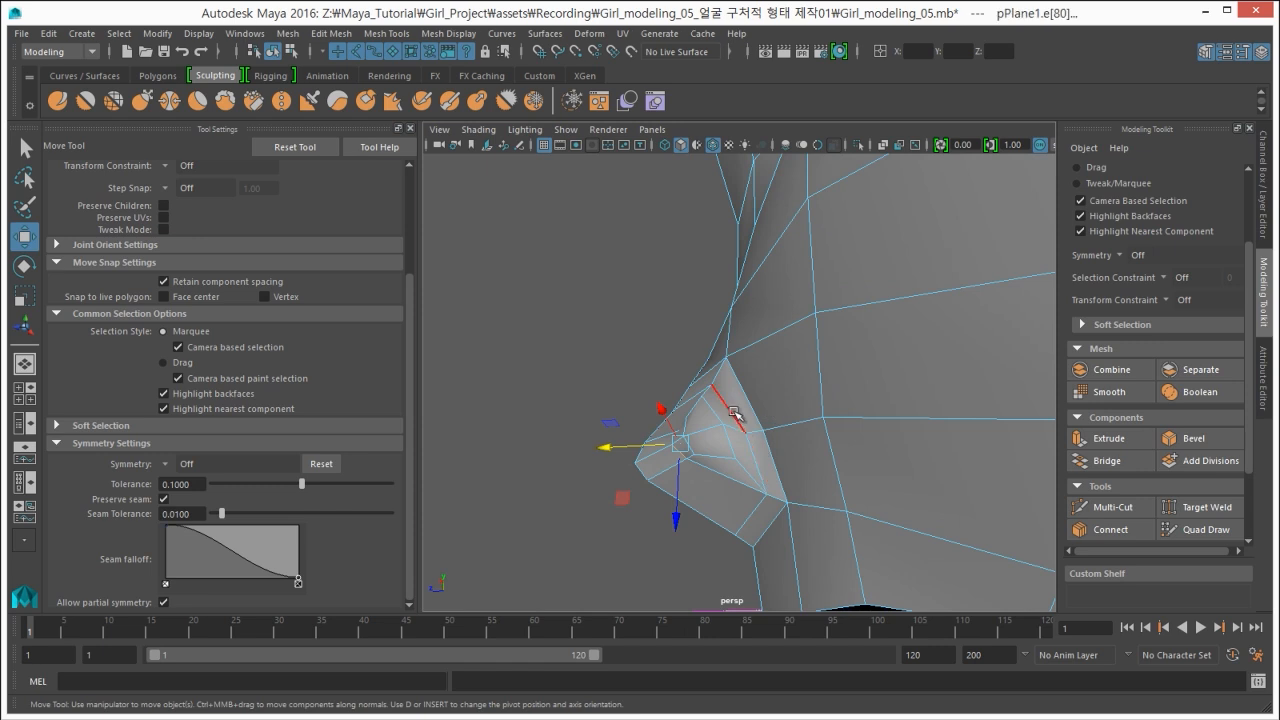
alt+drag(641, 453, 671, 446)
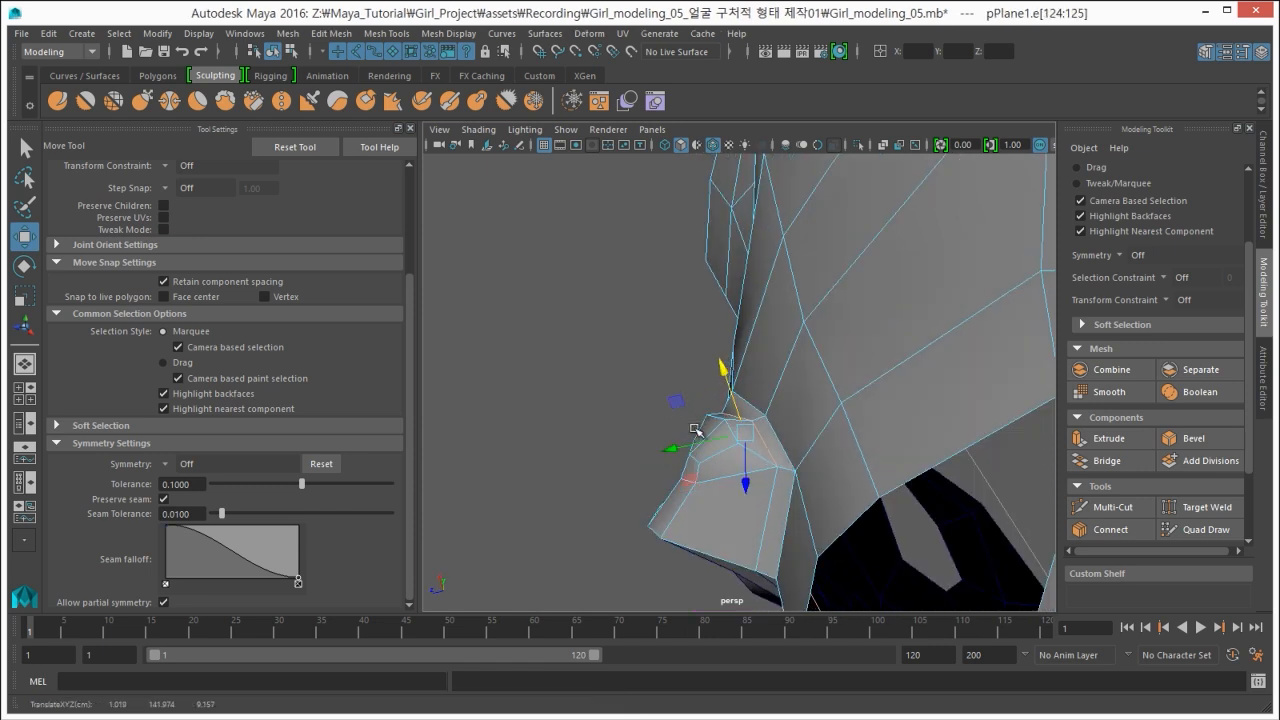
alt+drag(674, 443, 680, 440)
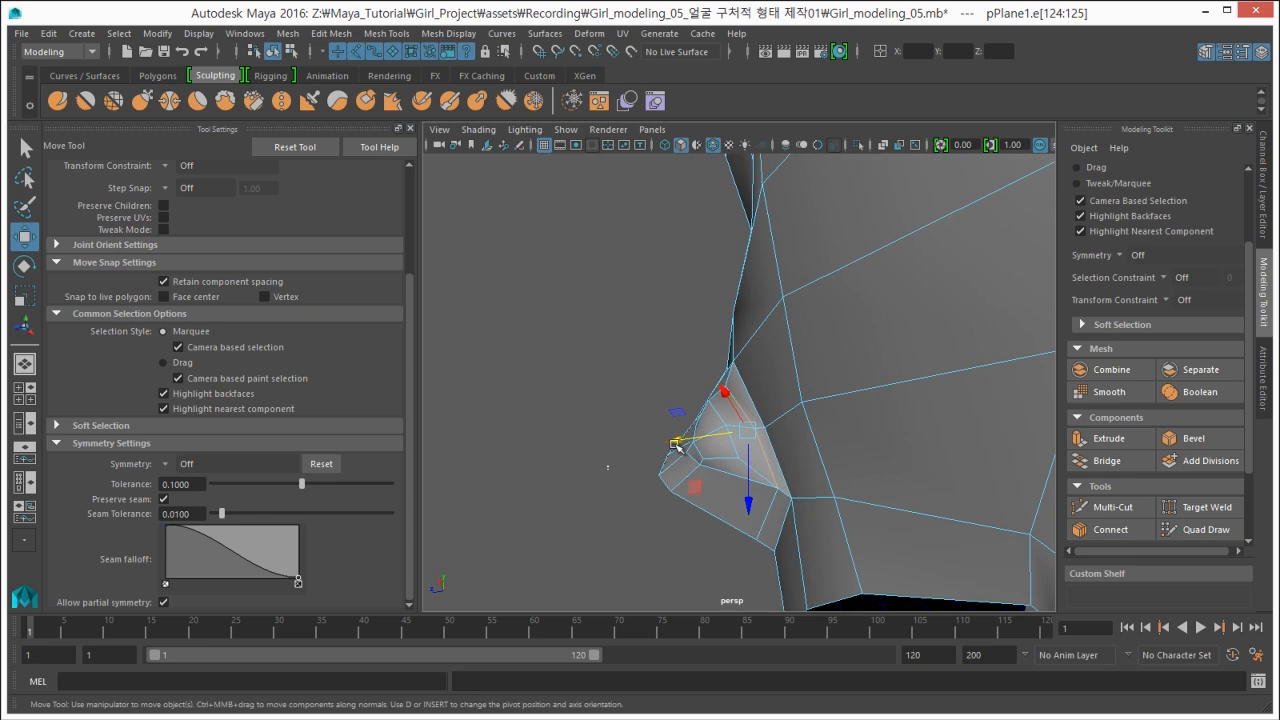
right_drag(700, 414, 737, 457)
click(726, 421)
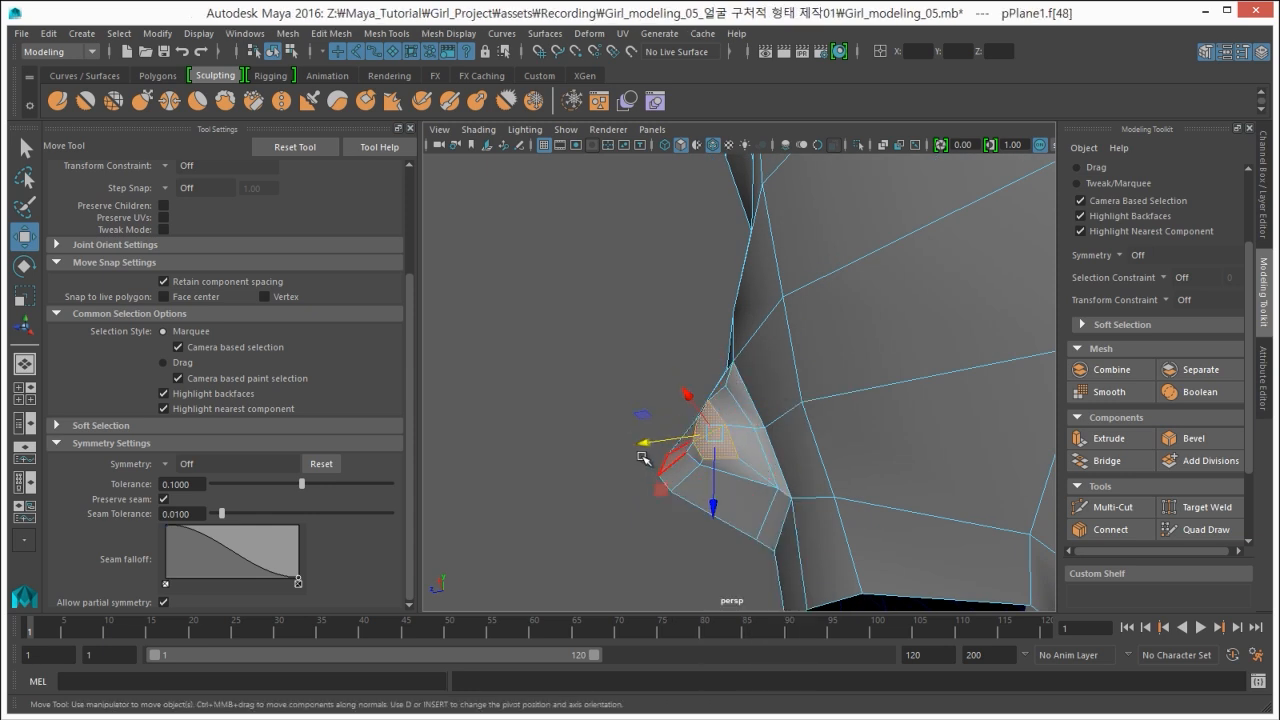
mouse_move(643, 458)
alt+mouse_down()
mouse_move(648, 406)
mouse_move(730, 428)
mouse_move(715, 470)
mouse_move(722, 430)
mouse_move(730, 440)
mouse_move(669, 417)
mouse_move(677, 367)
alt+mouse_up()
click(697, 424)
key(ctrl+z)
Reposition the vertex on the rear outer side of the nose wing to smooth its contour against the cheek.
right_drag(668, 349, 622, 347)
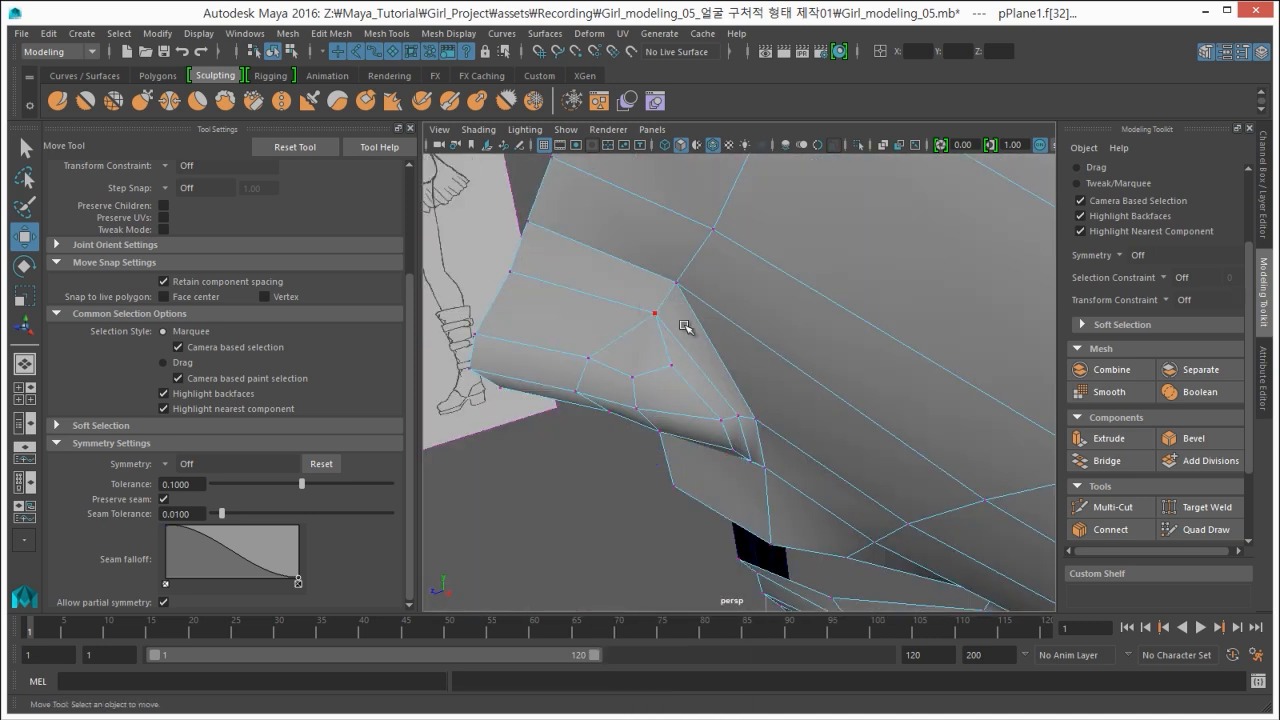
click(655, 315)
mouse_move(611, 255)
alt+mouse_down()
mouse_move(640, 340)
mouse_move(690, 345)
mouse_move(706, 396)
mouse_move(690, 387)
alt+mouse_up()
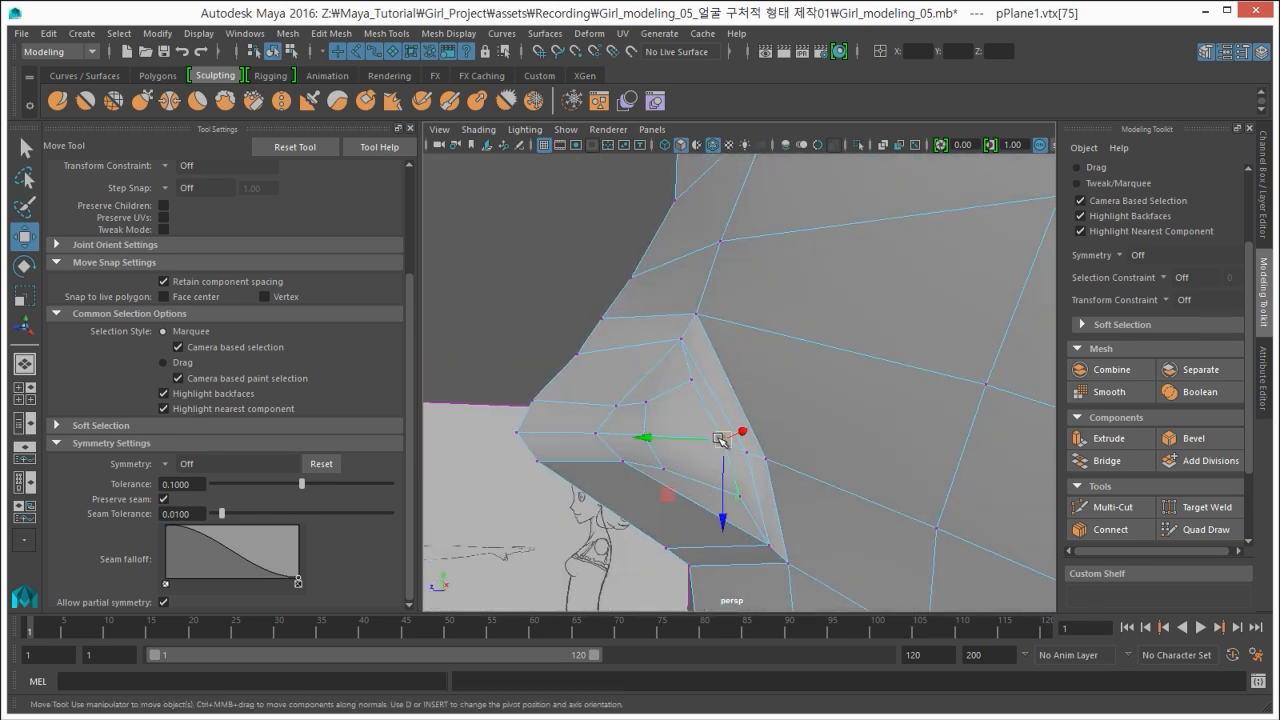
mouse_move(722, 438)
alt+mouse_down()
mouse_move(669, 443)
mouse_move(703, 425)
alt+mouse_up()
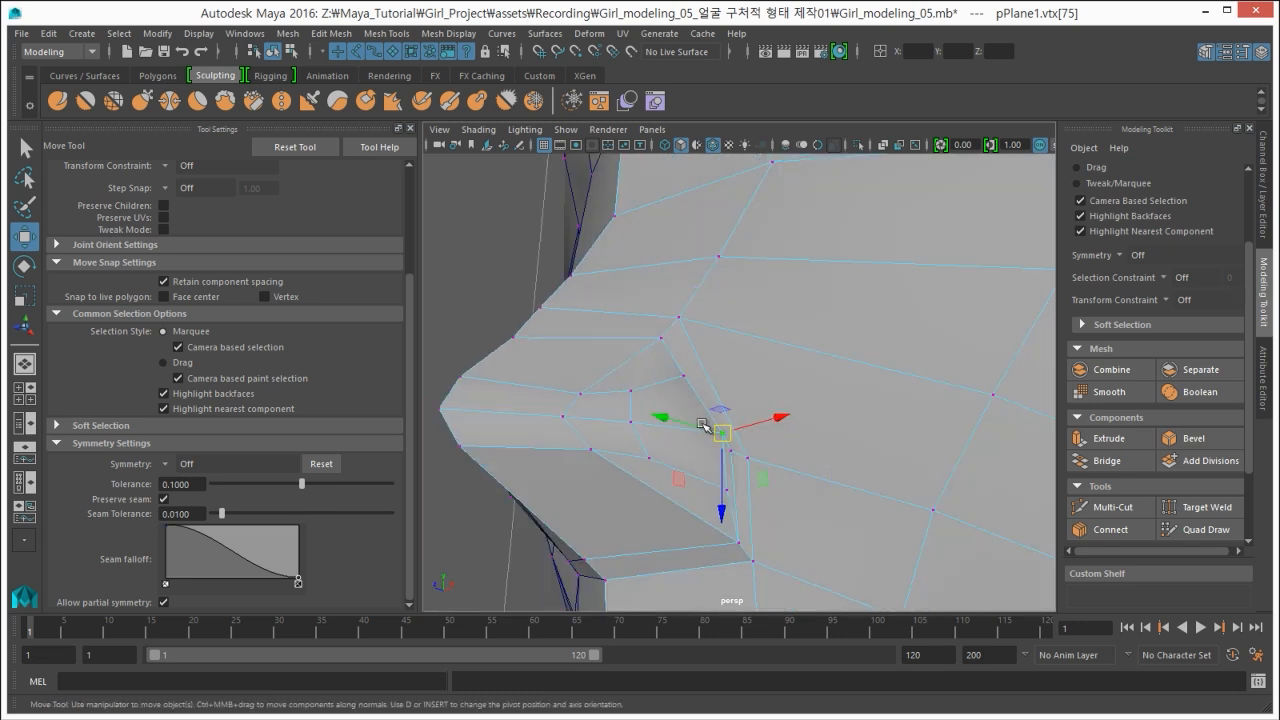
Select the half-face mesh and insert a vertical edge loop close to the centre line, through forehead and nose, using Multi-Cut.
key(F8)
click(514, 306)
alt+right_drag(686, 529, 546, 483)
click(735, 489)
alt+drag(546, 483, 705, 431)
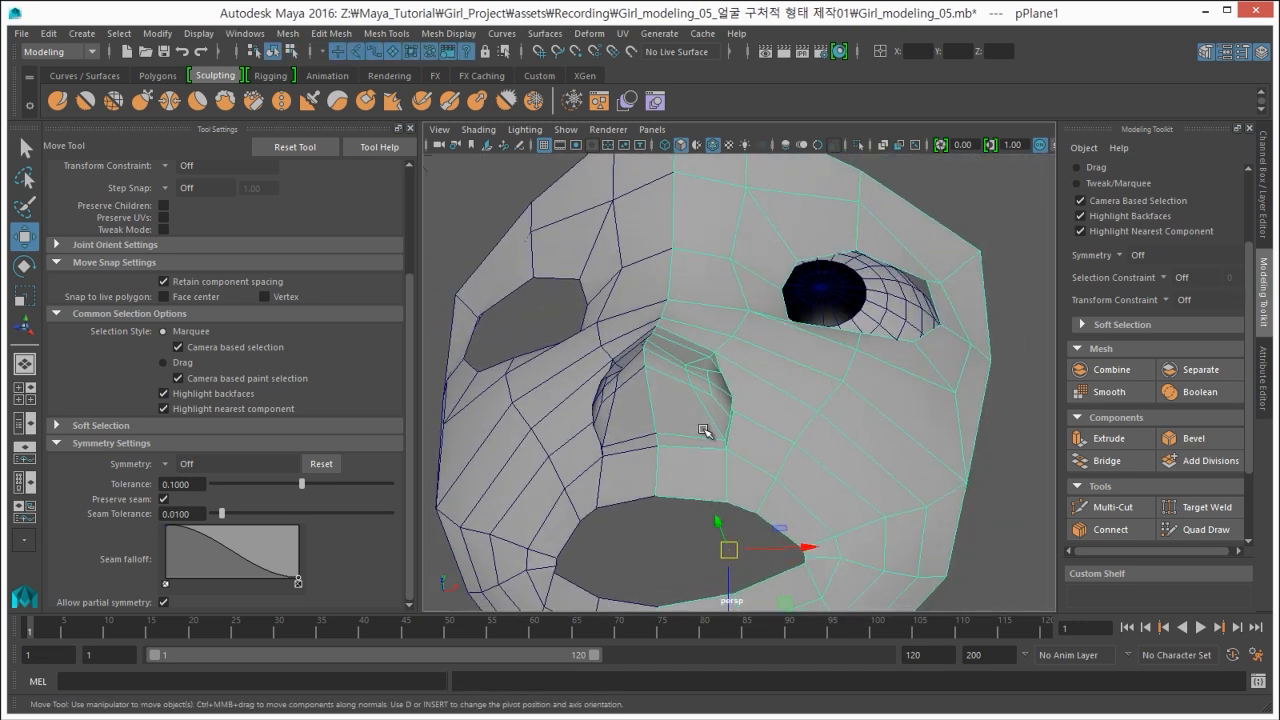
alt+right_drag(705, 431, 663, 466)
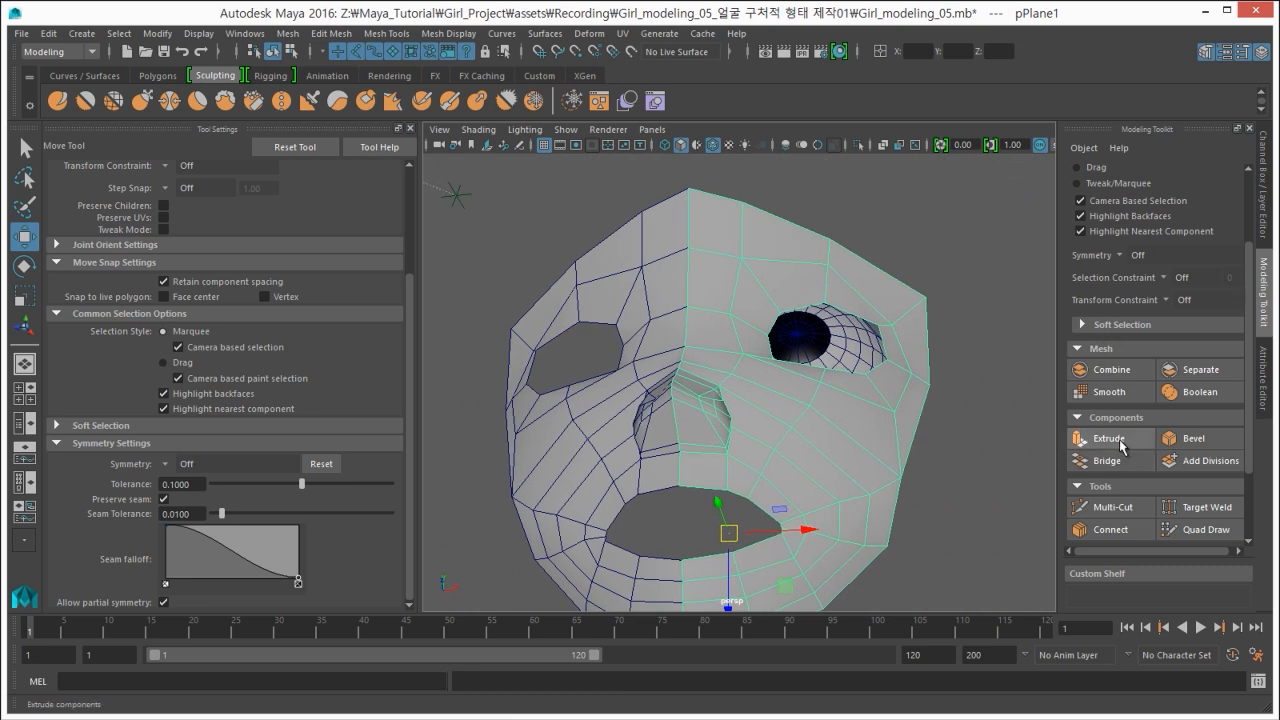
click(1116, 508)
alt+drag(700, 396, 690, 422)
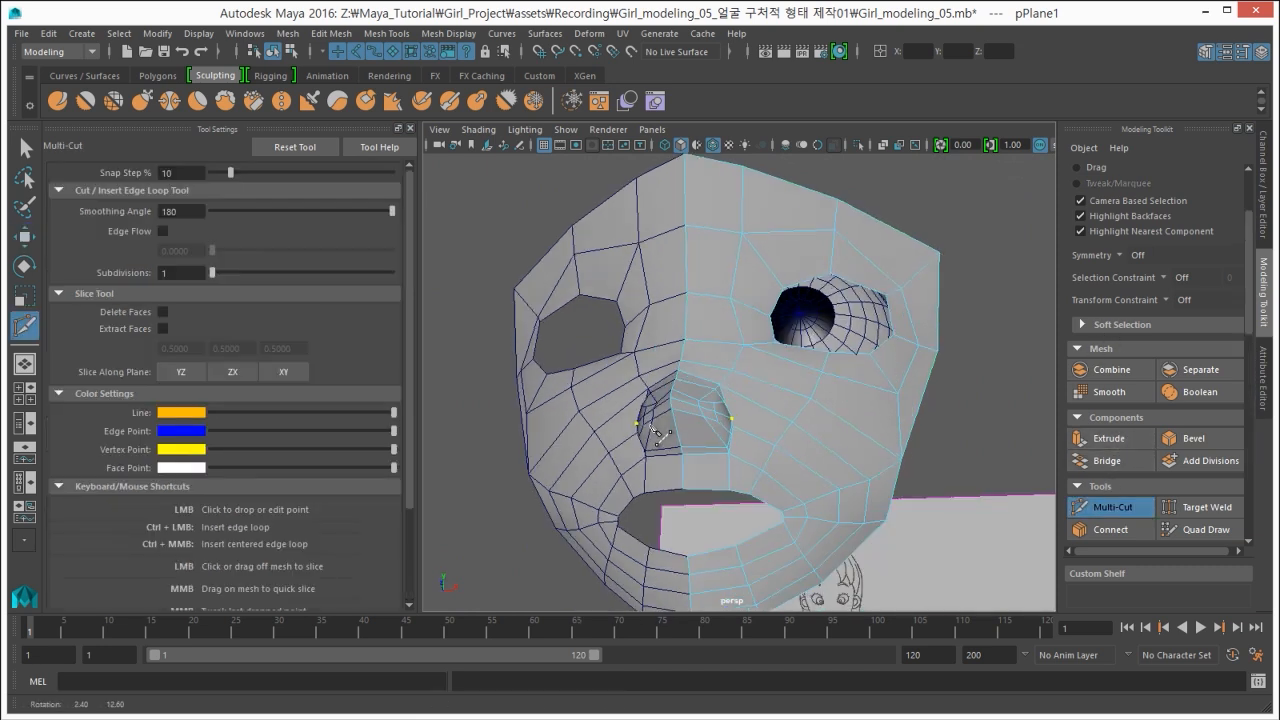
alt+right_drag(690, 422, 698, 418)
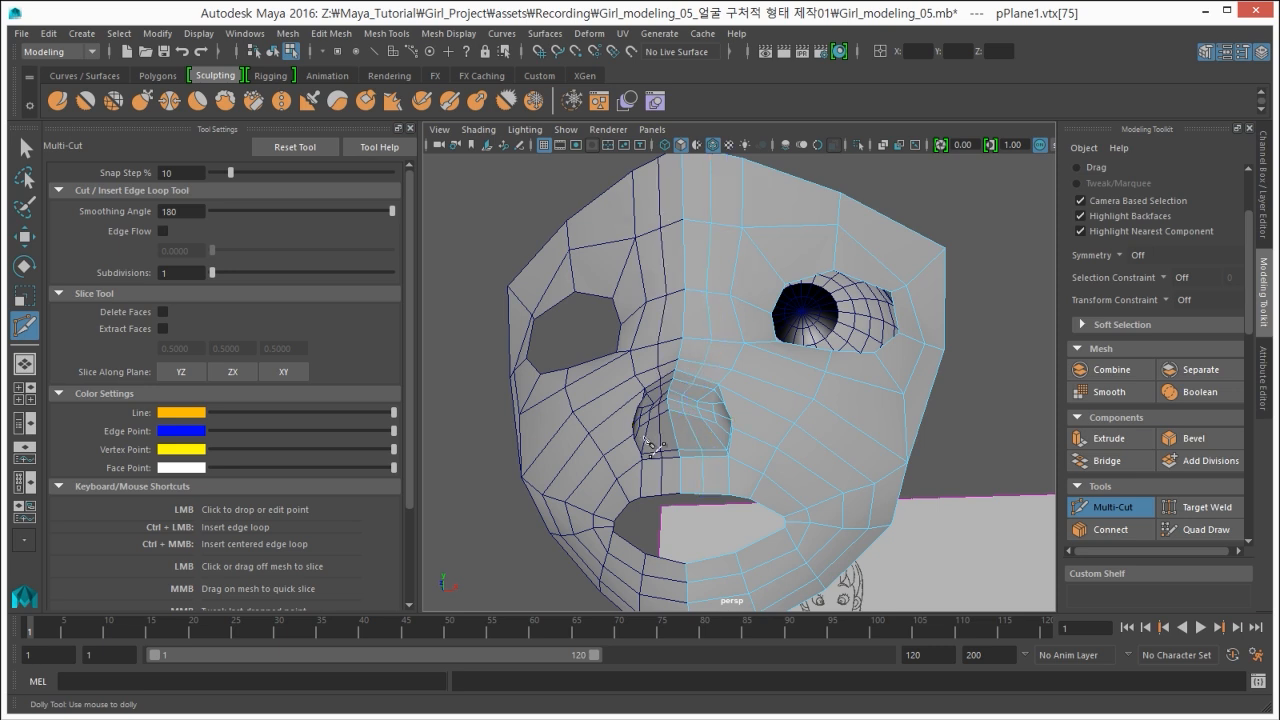
alt+drag(652, 447, 448, 313)
Select the new loop's two edges at the nose tip and move them slightly to round the tip.
click(22, 149)
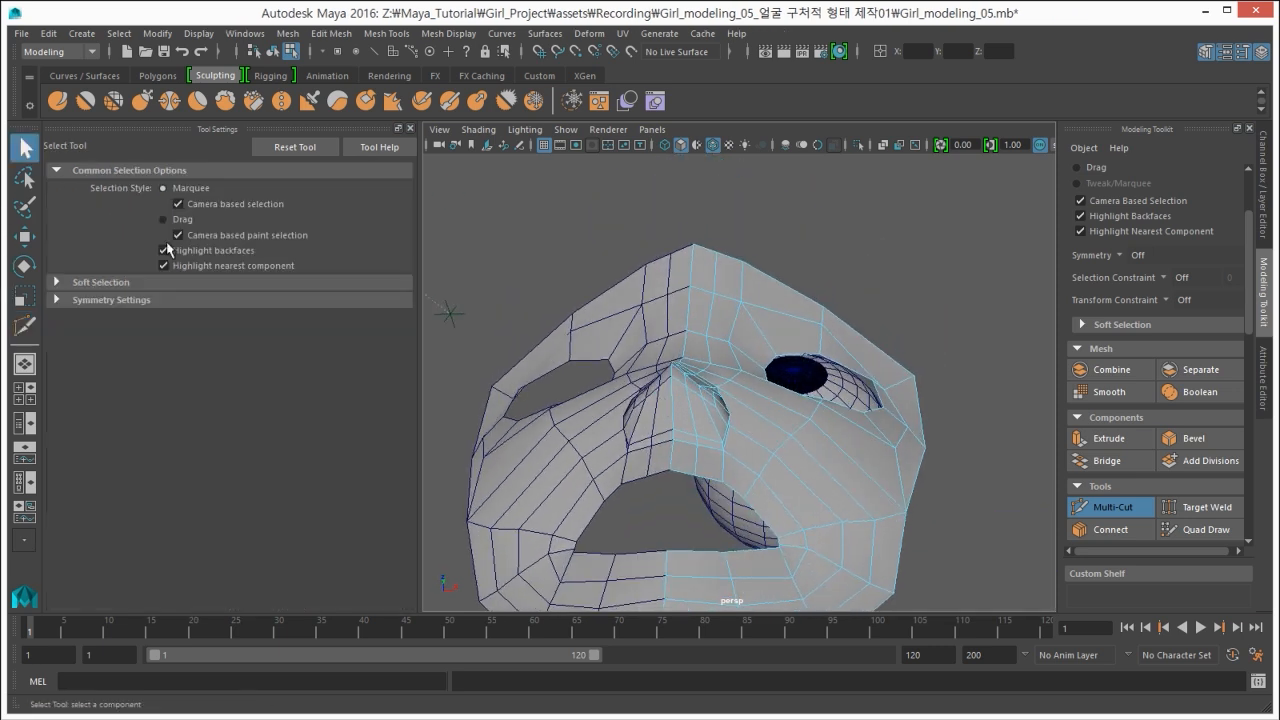
mouse_move(672, 432)
alt+right_down()
mouse_move(664, 474)
mouse_move(674, 448)
alt+right_up()
alt+middle_drag(674, 448, 716, 412)
right_drag(716, 412, 721, 370)
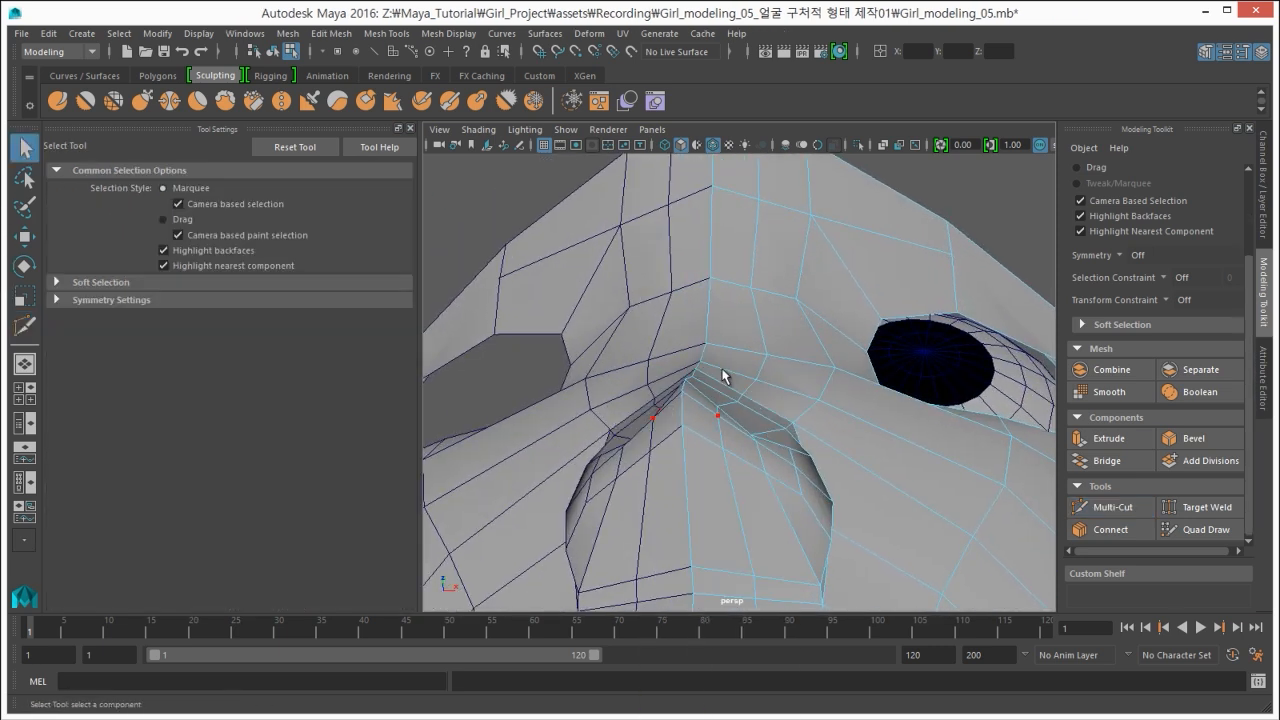
alt+drag(721, 370, 692, 556)
shift+click(714, 442)
shift+click(718, 445)
key(w)
alt+drag(684, 446, 704, 282)
alt+drag(712, 284, 688, 299)
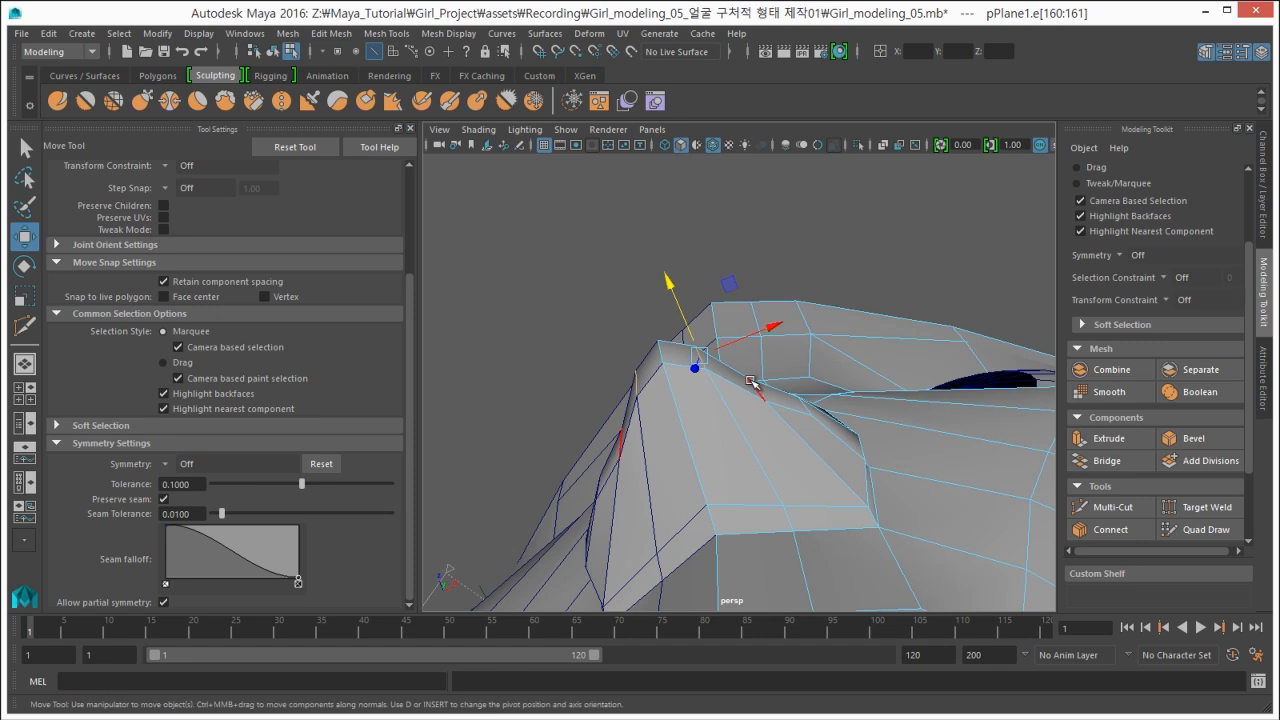
Select the neighbouring edge on the outer side of the nose tip and adjust its position to even out the curve.
click(752, 381)
alt+drag(726, 409, 757, 370)
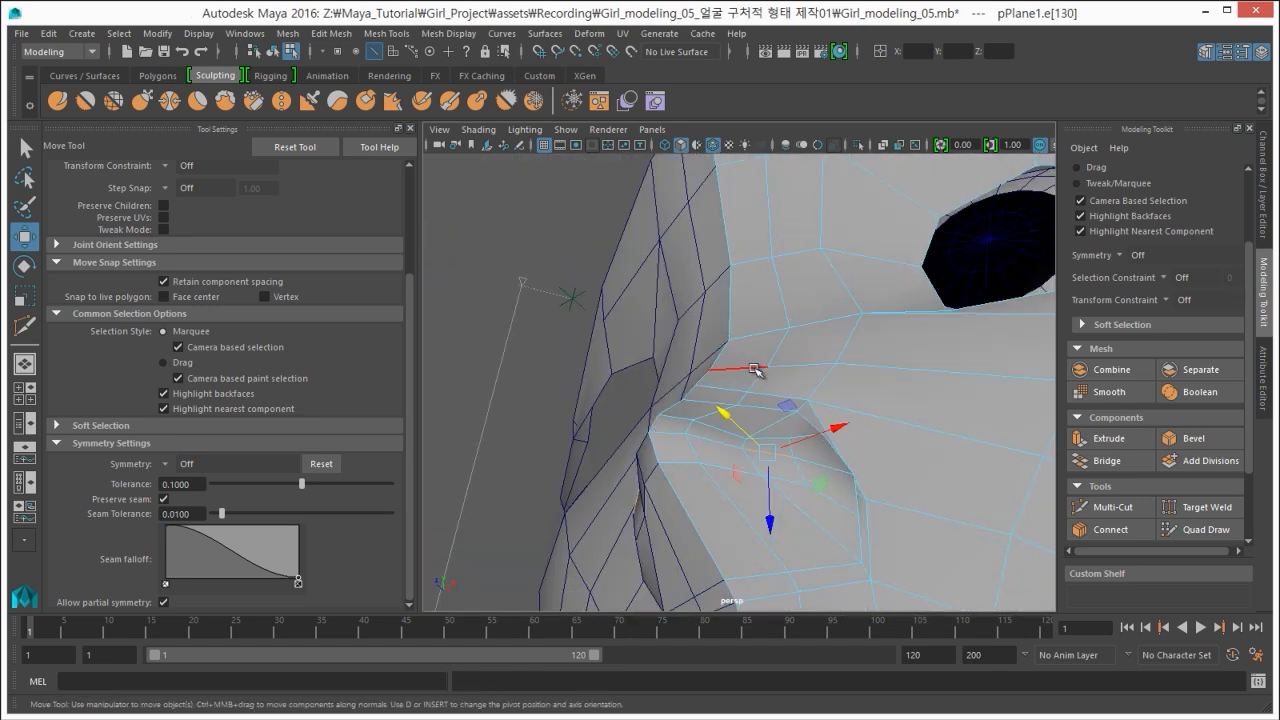
alt+right_drag(735, 399, 634, 414)
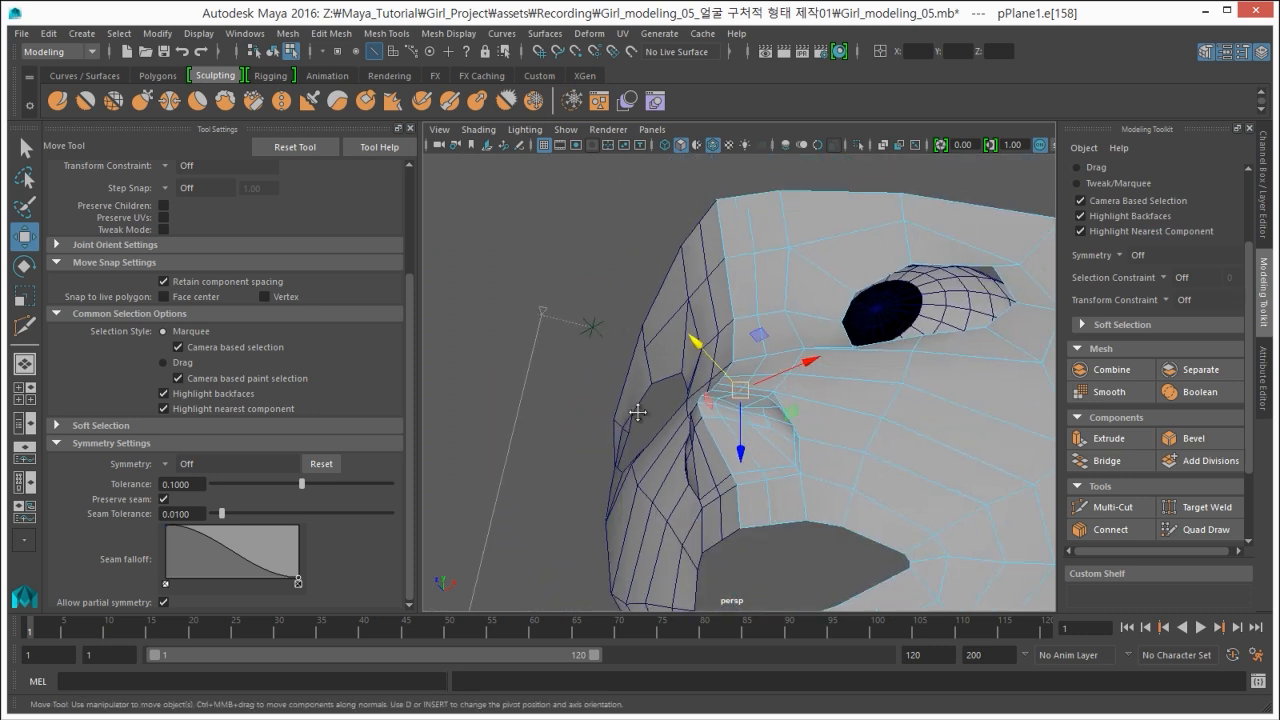
Select the new edge loop's run along the forehead and nose bridge and move it slightly forward to round the profile.
alt+middle_drag(634, 414, 637, 448)
double_click(748, 262)
alt+drag(728, 334, 703, 465)
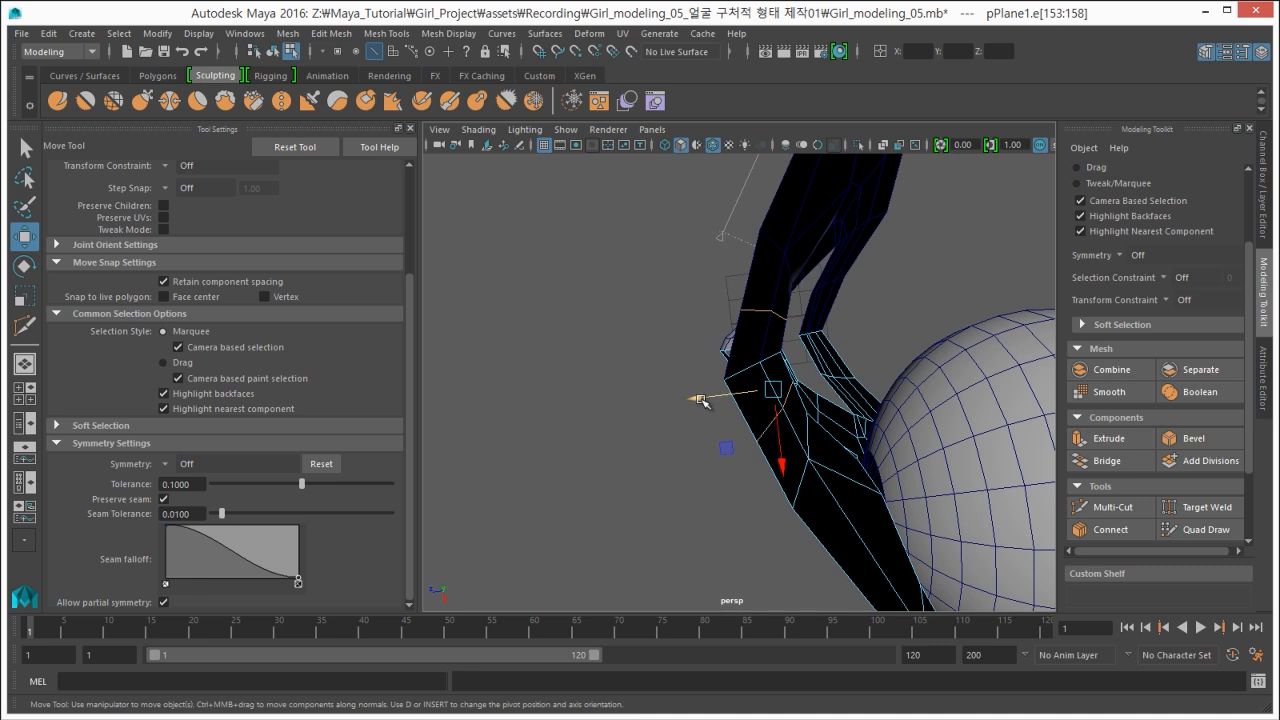
drag(702, 400, 694, 405)
alt+drag(771, 462, 677, 383)
alt+right_drag(677, 383, 757, 375)
Move the vertex between the nose bridge and the inner corner of the eye to even out the mesh flow.
right_click(757, 375)
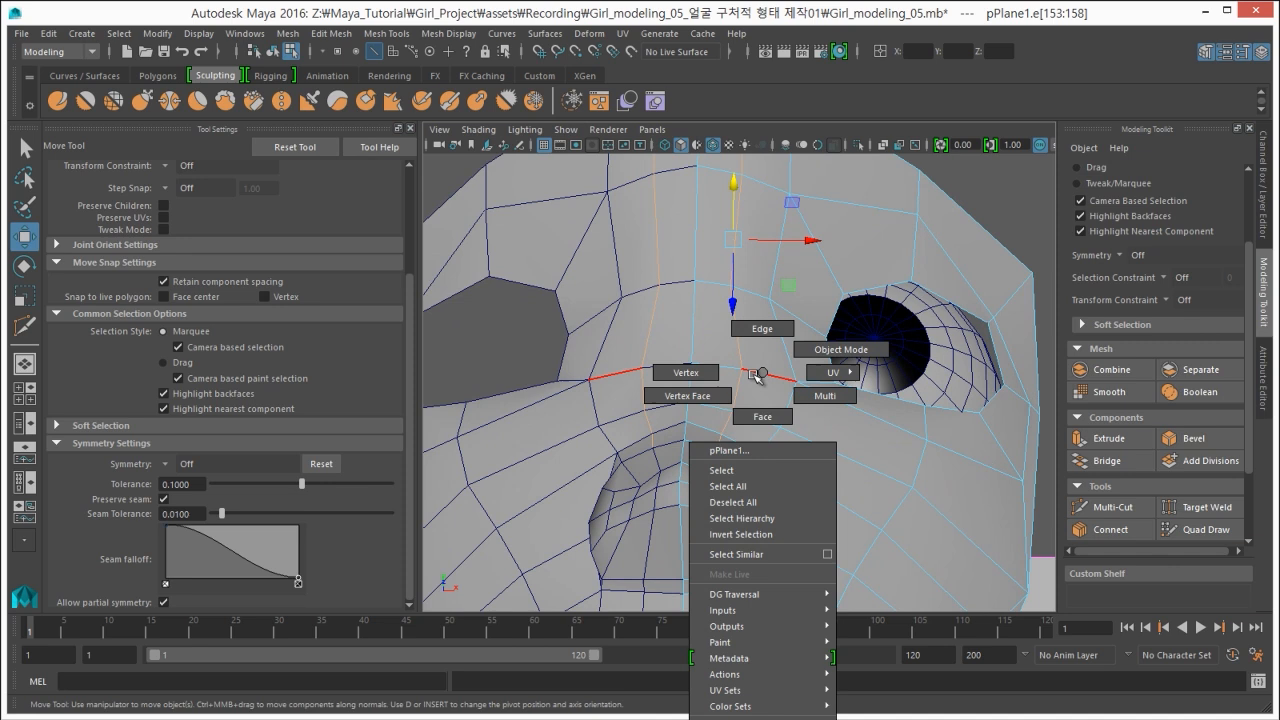
right_drag(752, 323, 752, 321)
click(788, 348)
right_drag(803, 382, 745, 387)
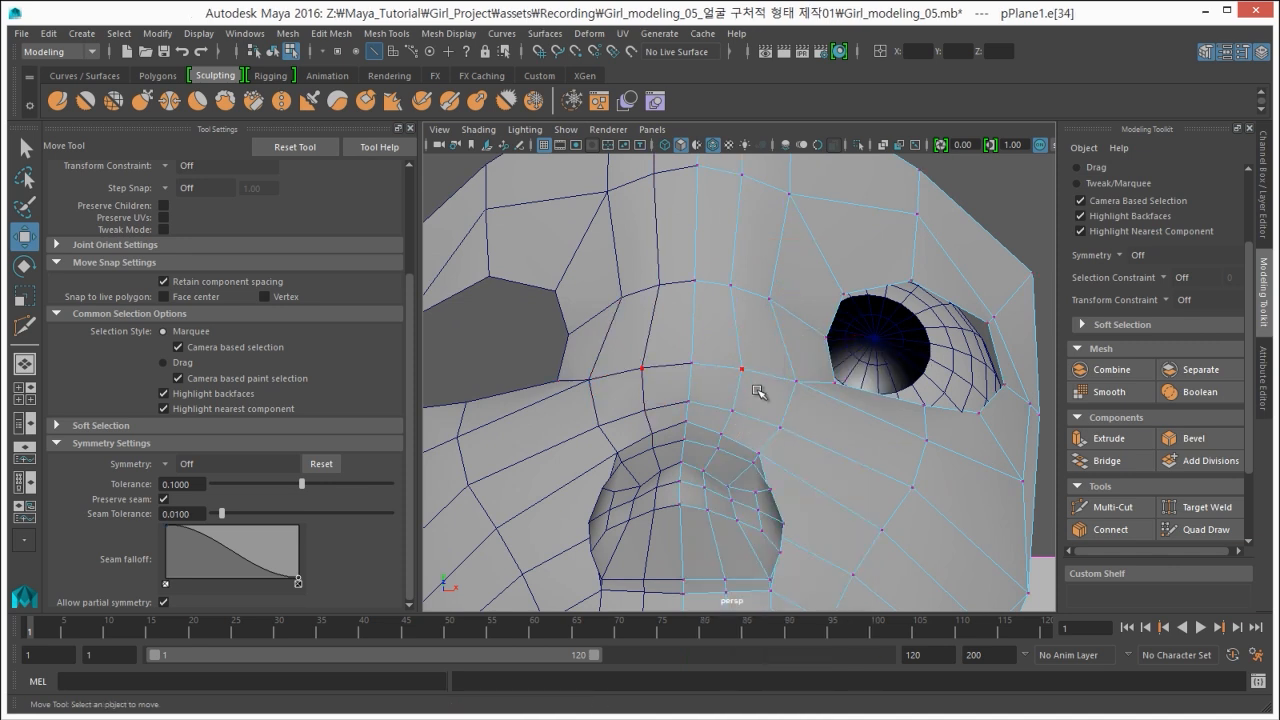
alt+drag(760, 392, 803, 373)
click(799, 345)
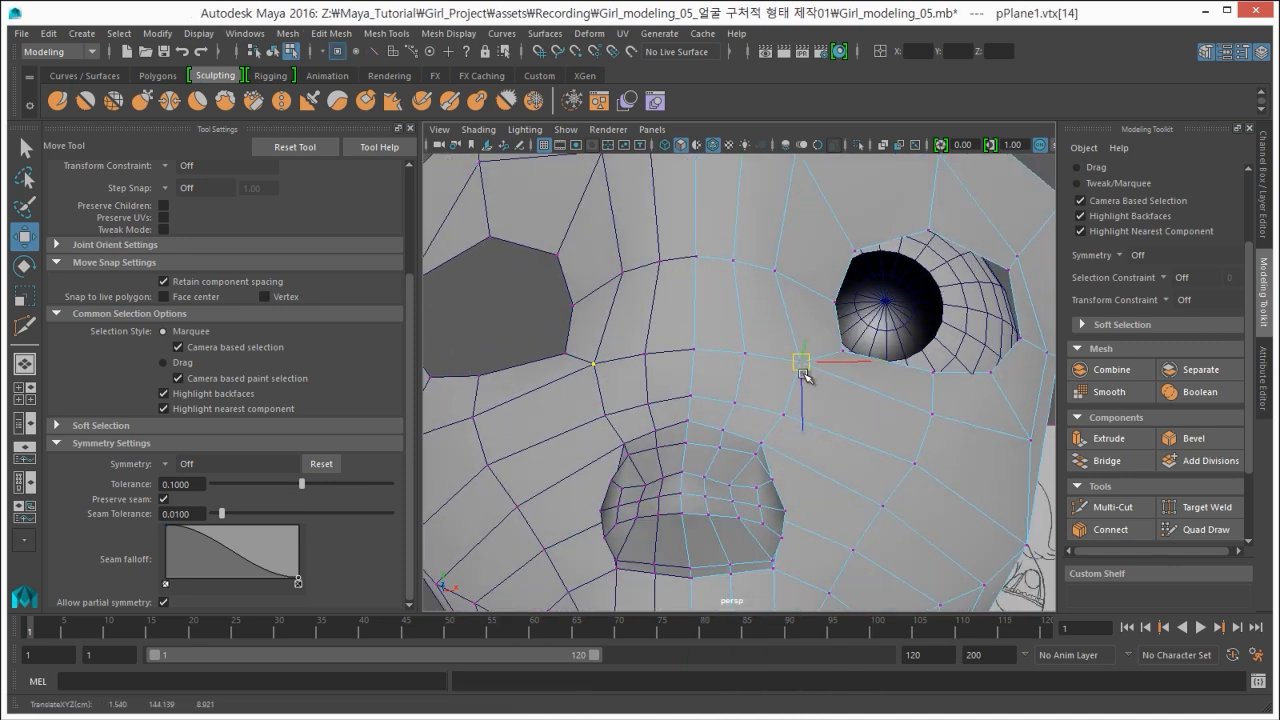
Reposition the new loop's vertices along the nose bridge to smooth the transition between the eyes and the nose.
click(763, 409)
mouse_move(763, 409)
alt+mouse_down()
mouse_move(748, 365)
mouse_move(730, 360)
mouse_move(735, 375)
mouse_move(776, 338)
mouse_move(823, 365)
mouse_move(763, 437)
mouse_move(745, 402)
alt+mouse_up()
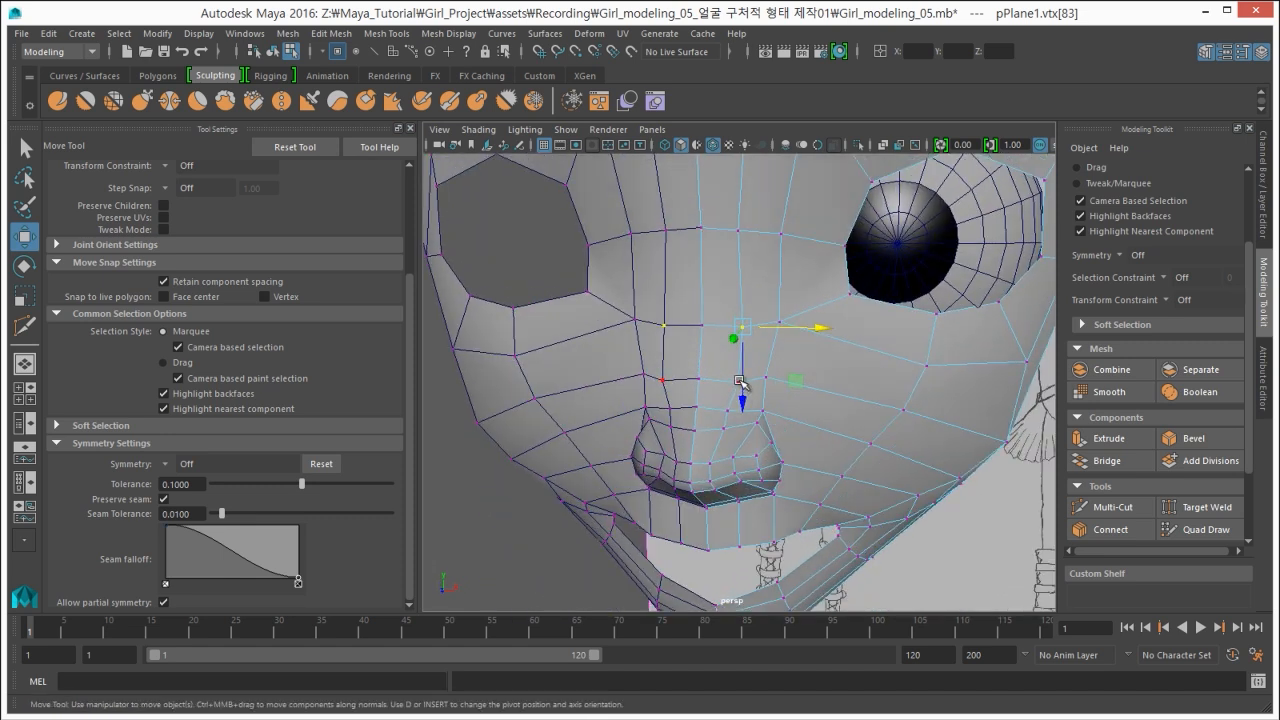
drag(831, 386, 818, 289)
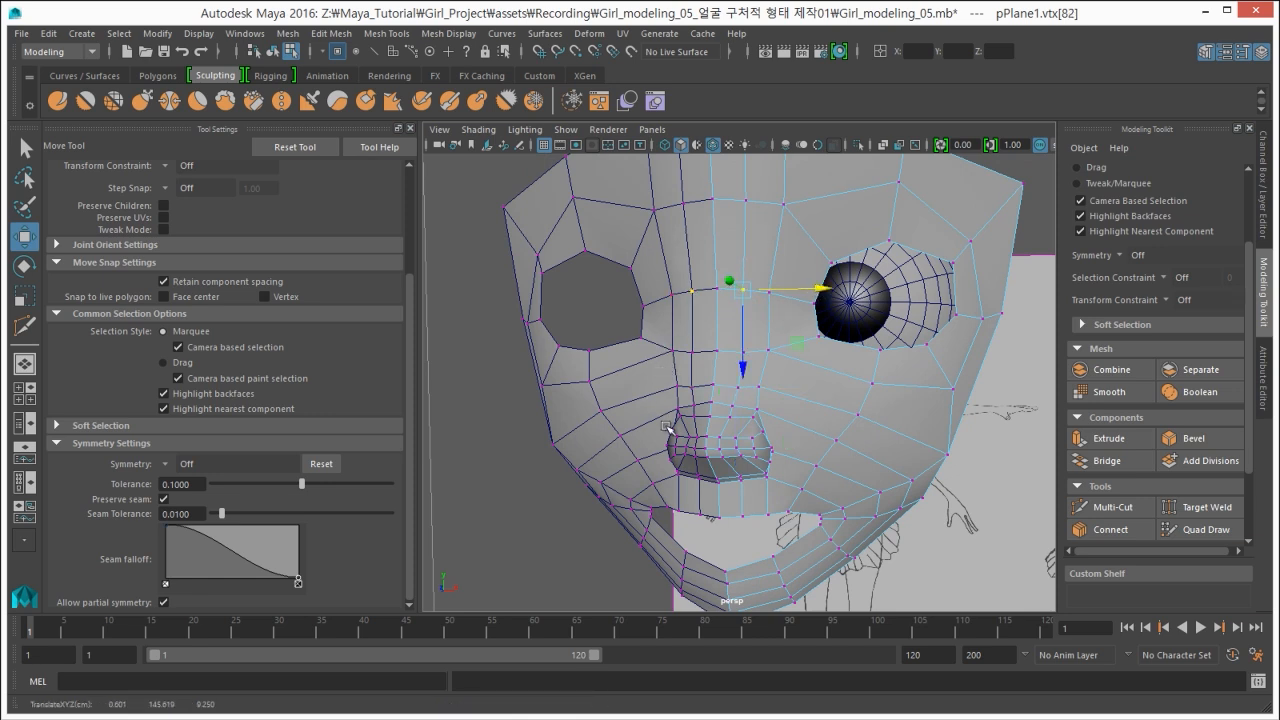
alt+drag(665, 428, 723, 414)
Extrude the two faces on the underside of the nose and scale them inward to about 0.47.
key(F8)
click(732, 484)
right_drag(720, 420, 714, 457)
click(734, 443)
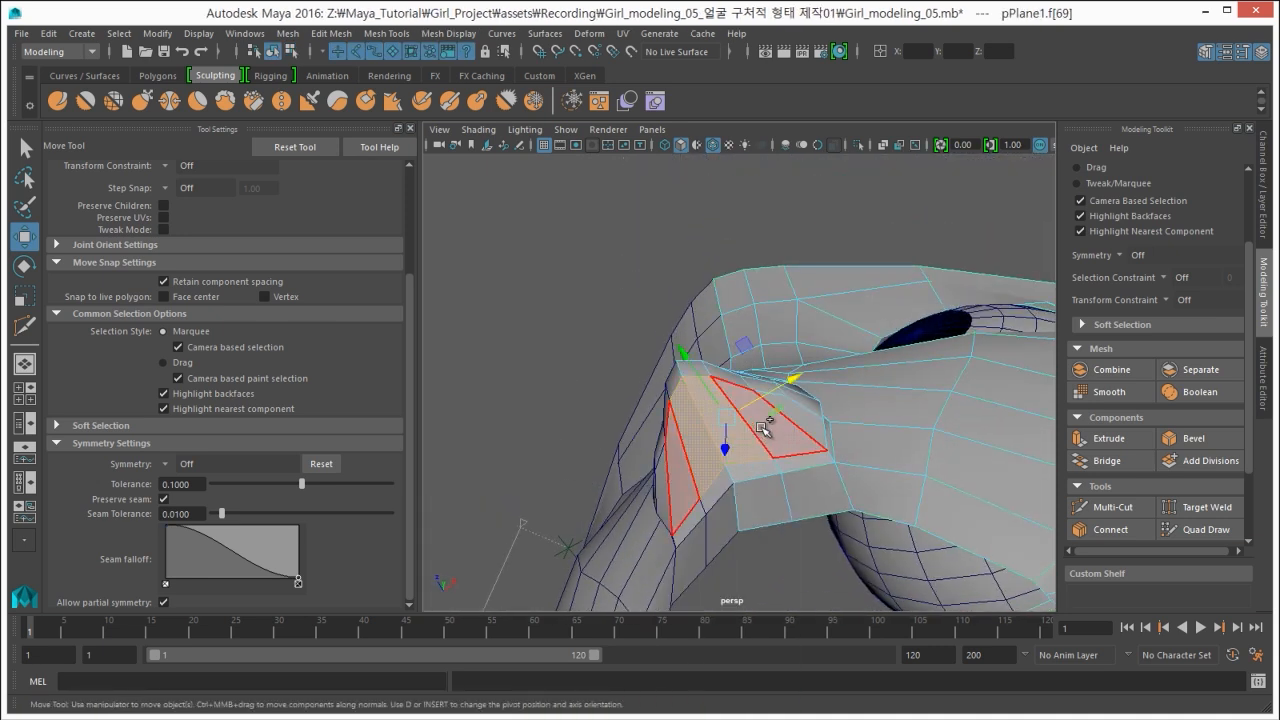
click(762, 428)
click(1108, 438)
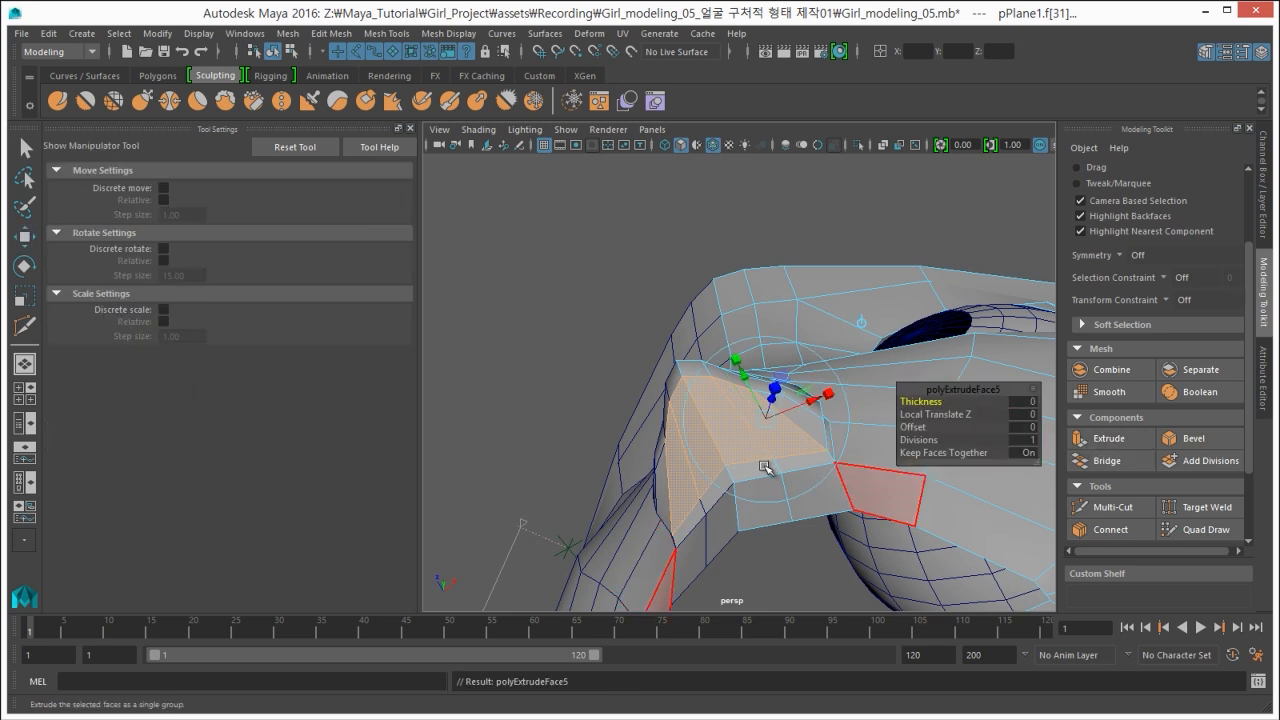
alt+drag(765, 467, 767, 419)
click(832, 407)
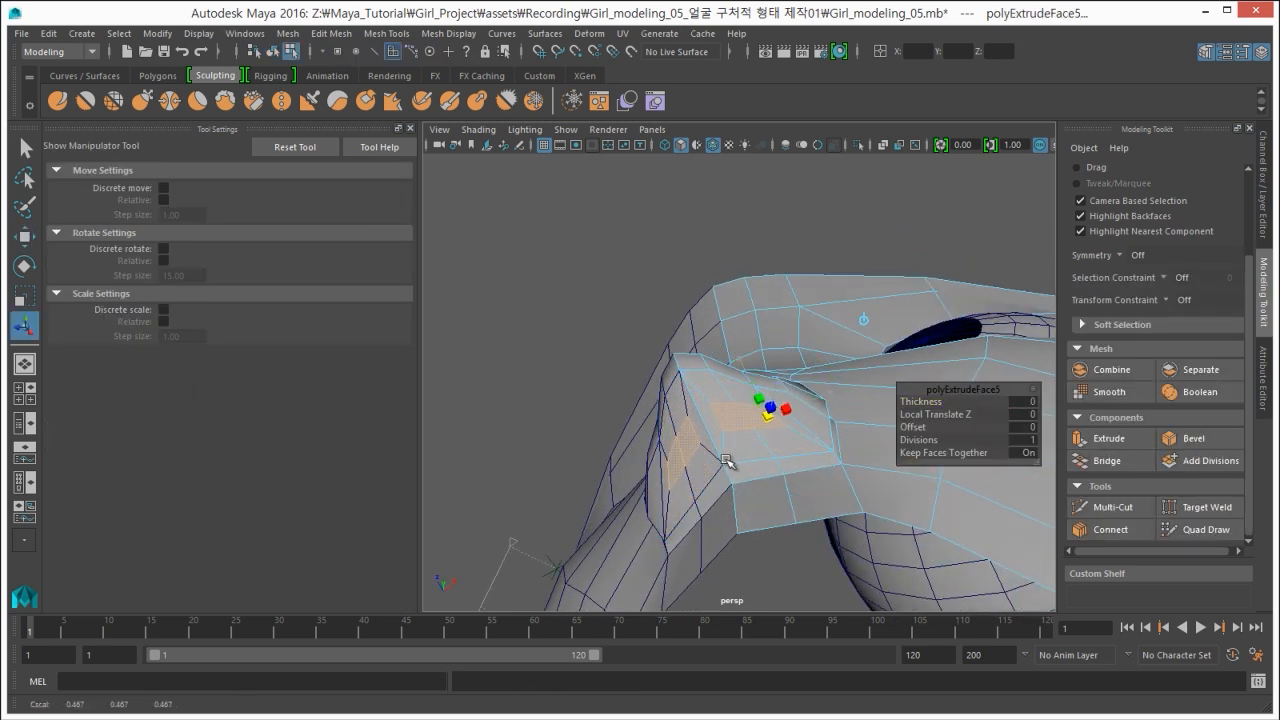
alt+drag(815, 512, 848, 440)
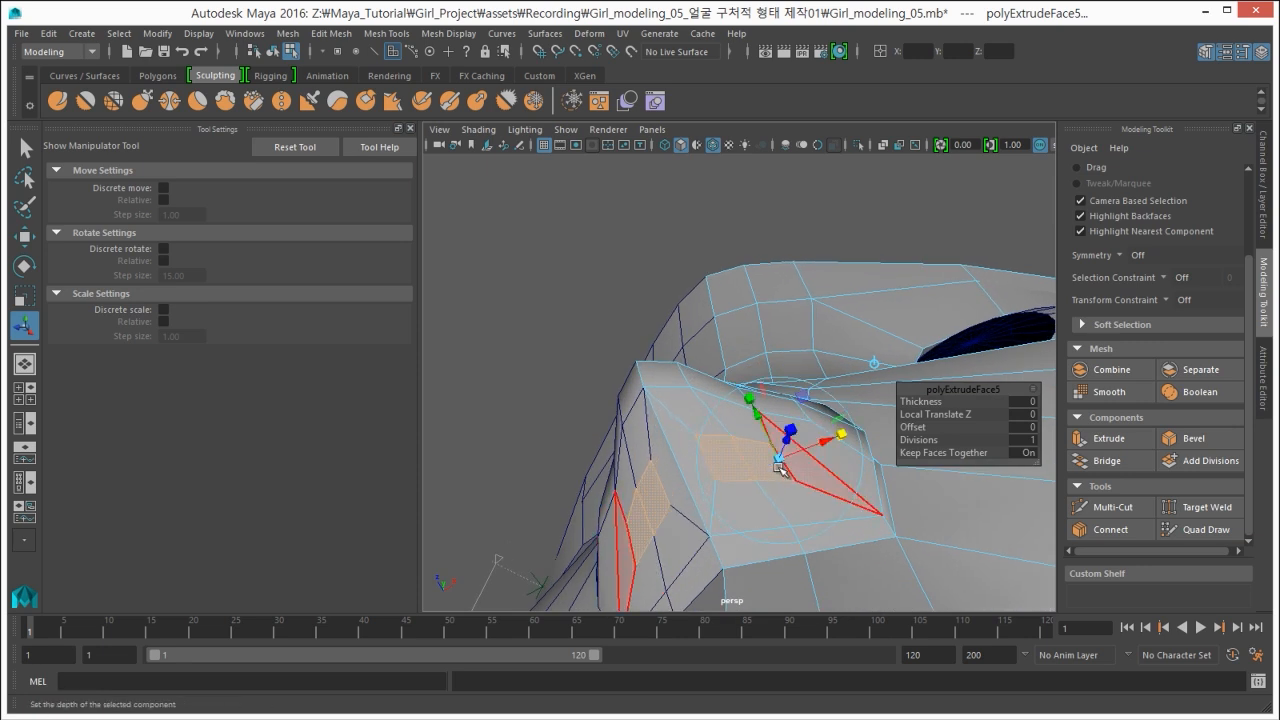
Move the extruded faces on the underside of the nose to where the nostrils belong.
key(w)
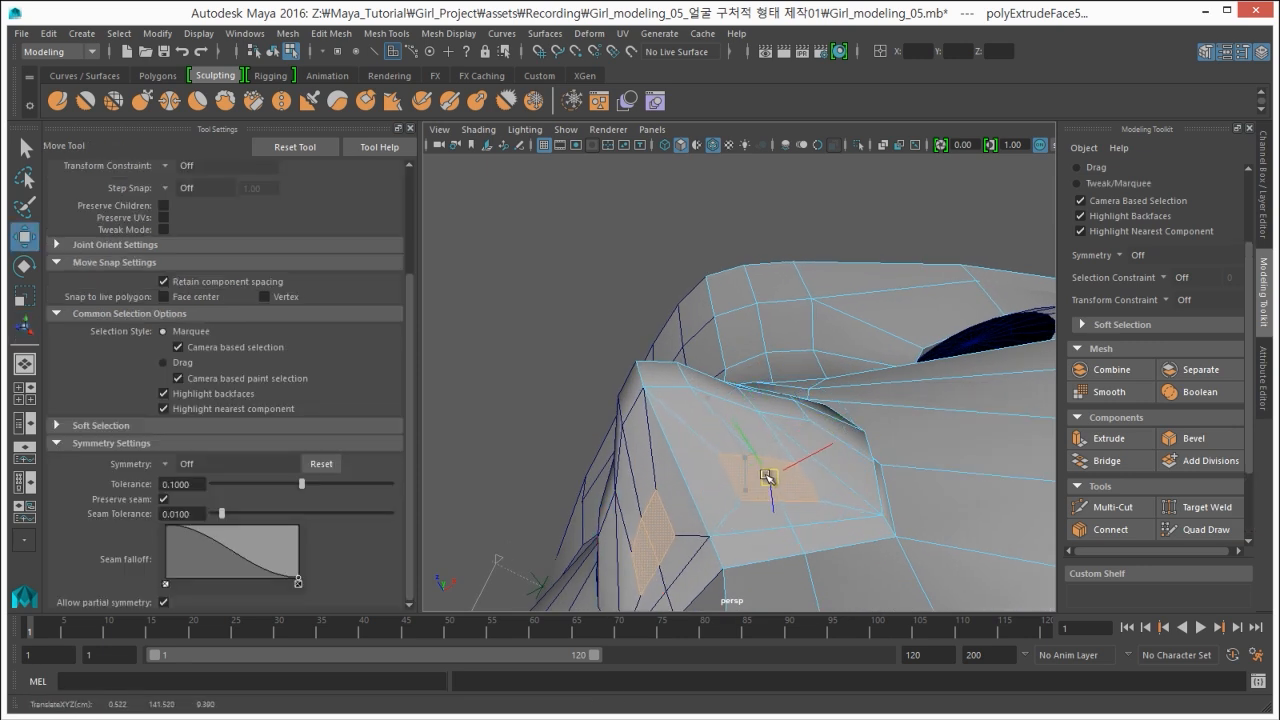
key(e)
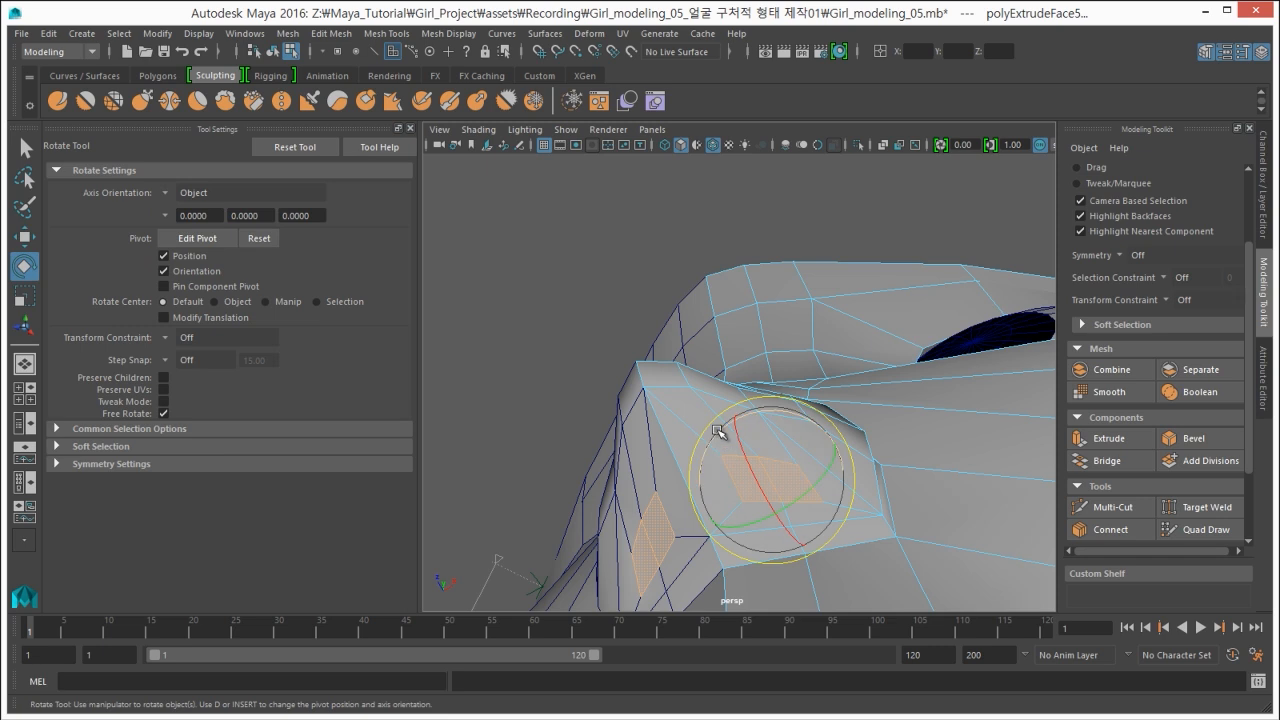
alt+drag(713, 453, 711, 479)
click(592, 429)
Move the vertex halfway up the side of the nose bridge to smooth the bridge's slope.
alt+drag(743, 437, 737, 410)
key(F9)
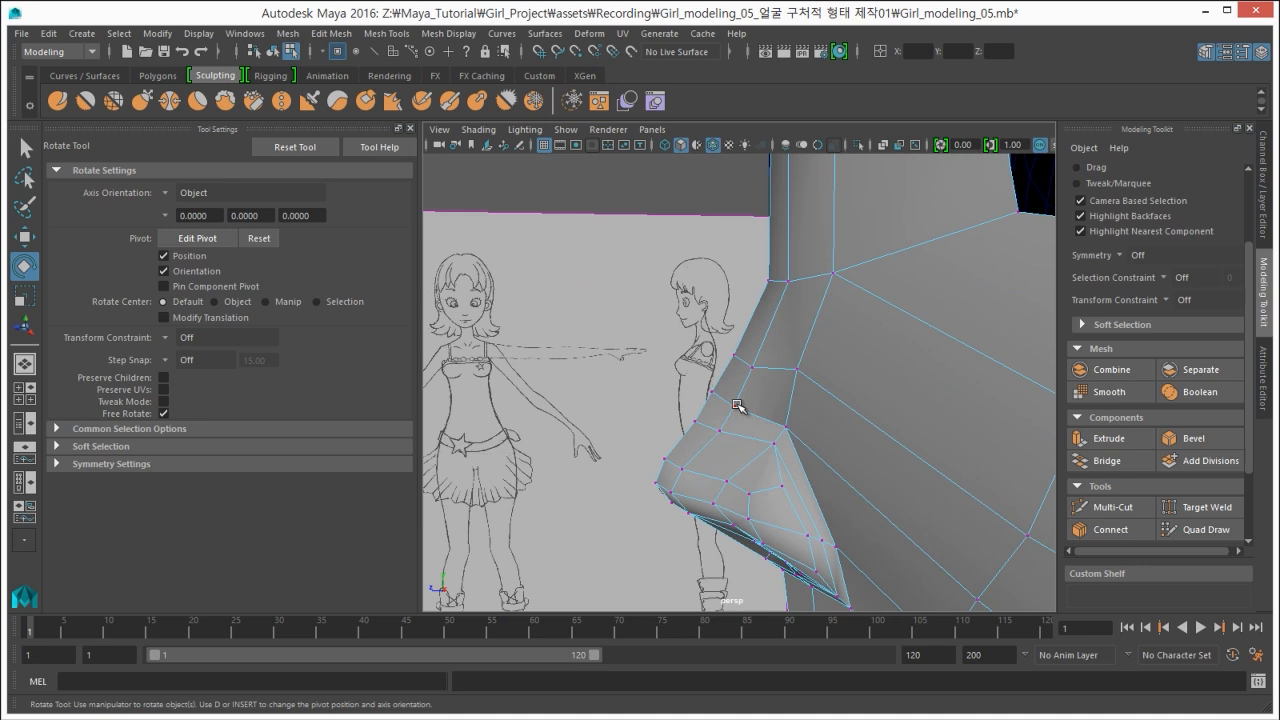
click(737, 406)
alt+drag(694, 363, 621, 261)
click(621, 261)
click(716, 378)
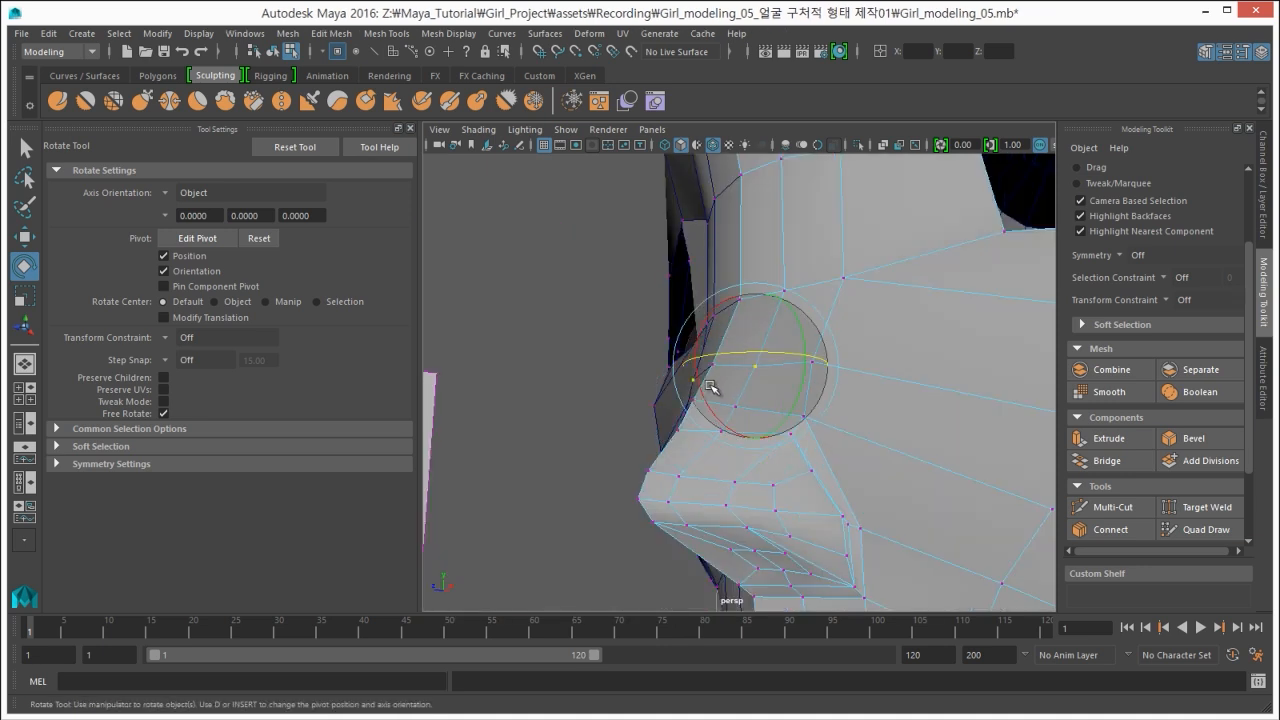
alt+drag(716, 378, 752, 357)
key(w)
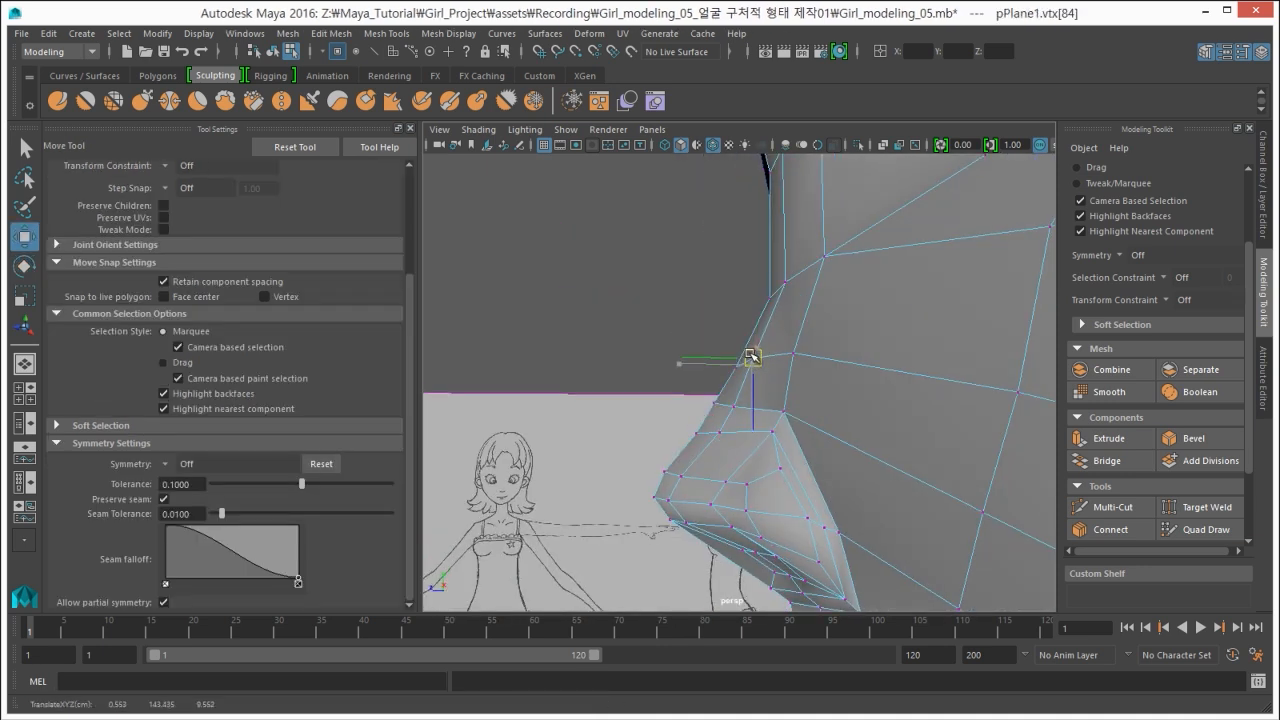
Reselect the nose bridge vertex and fine-tune its front-to-back position against the neighbouring profile edge.
alt+drag(671, 333, 632, 320)
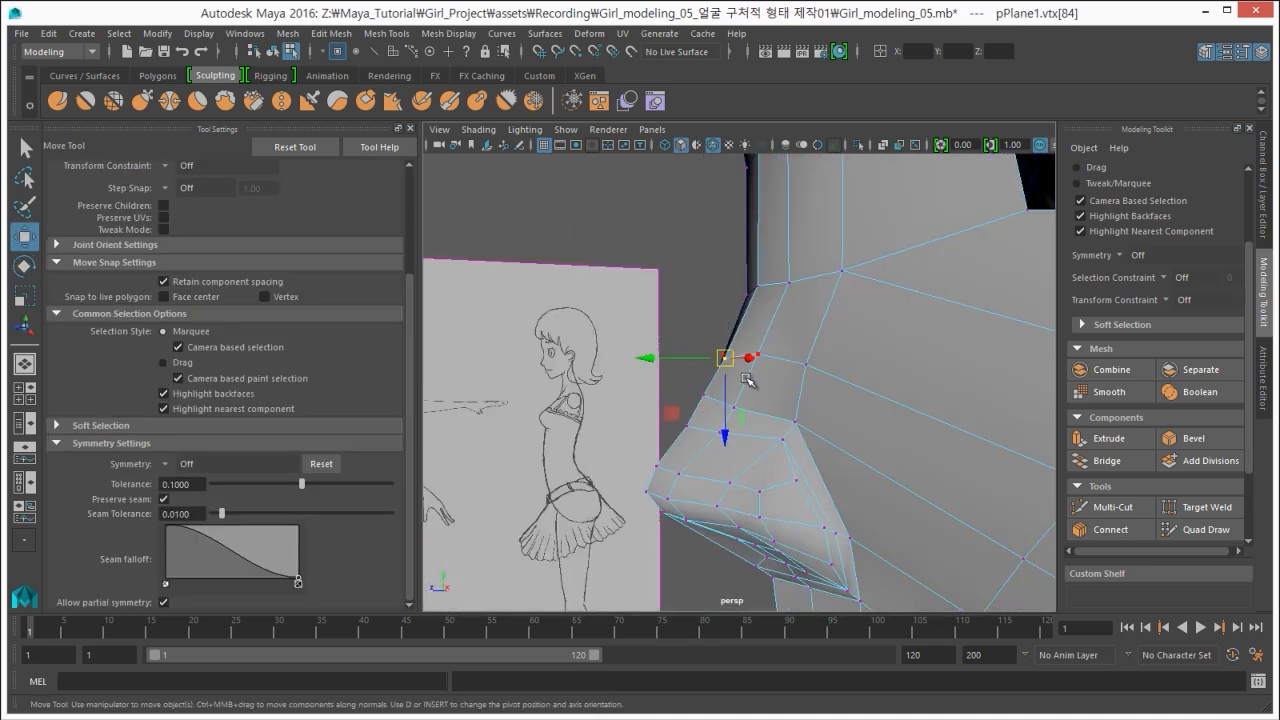
alt+drag(746, 380, 817, 380)
alt+drag(700, 384, 608, 388)
drag(726, 438, 674, 363)
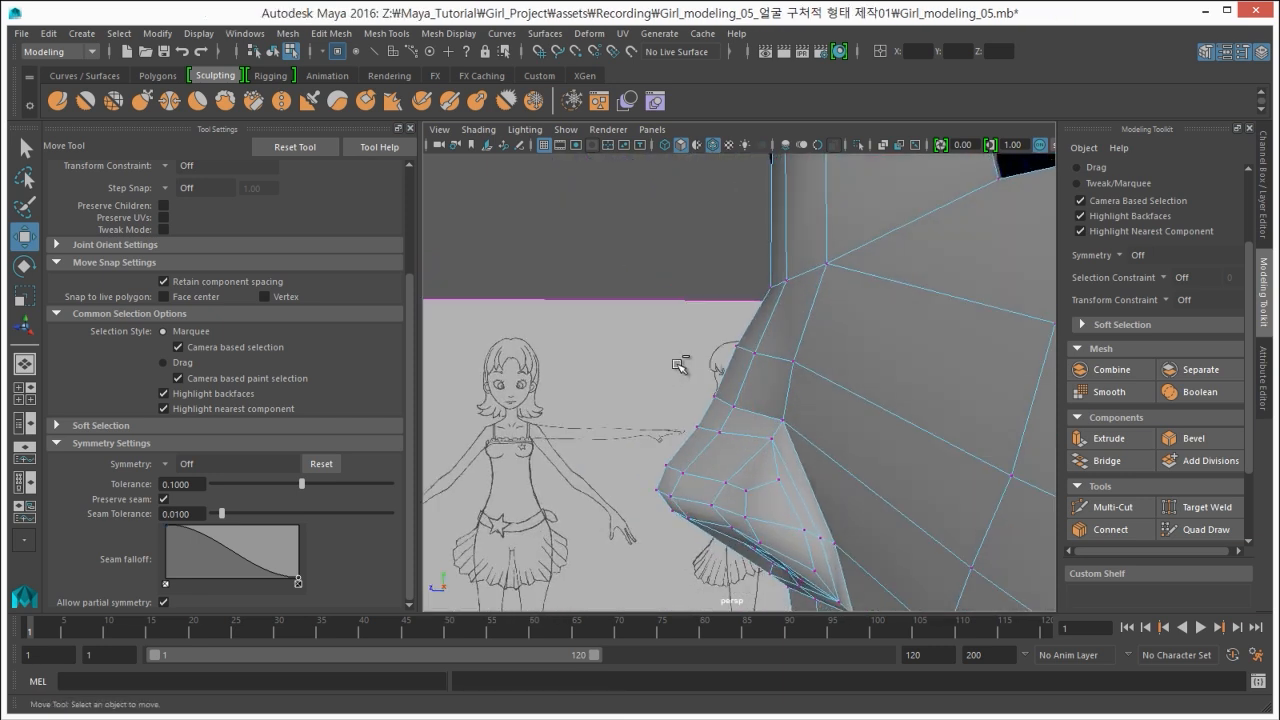
click(580, 360)
drag(754, 352, 681, 353)
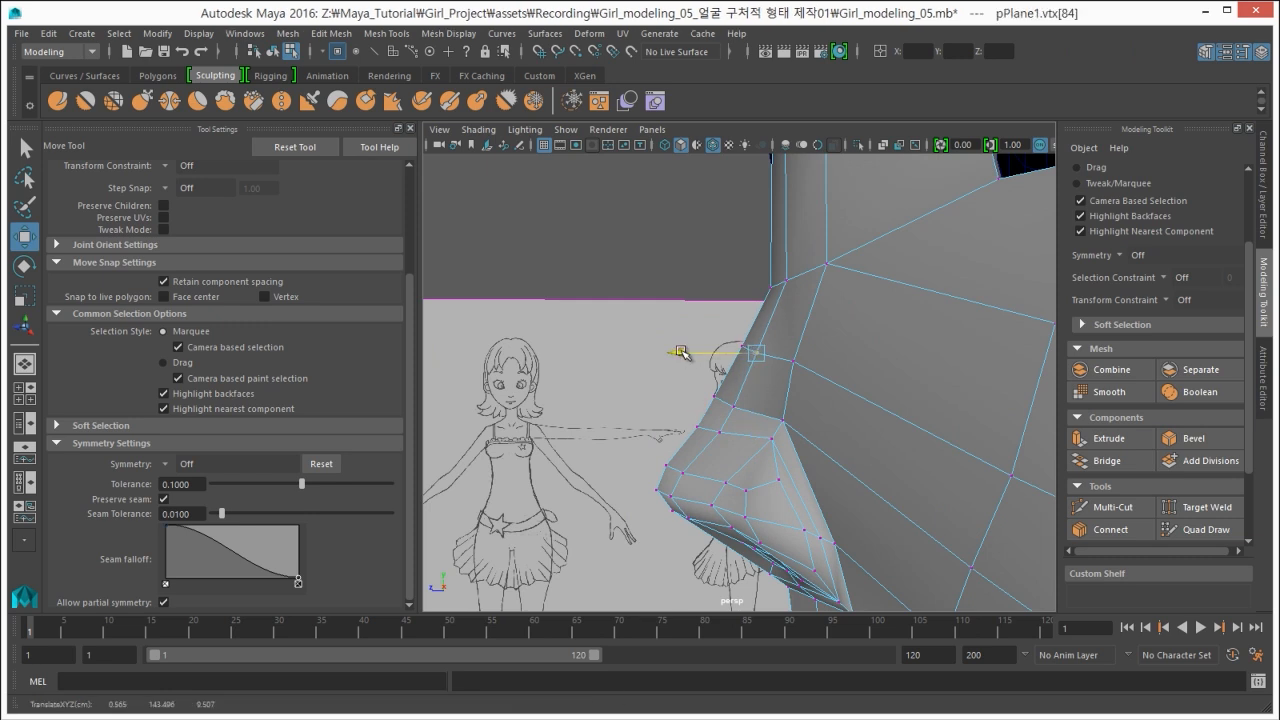
In the side view, align the lower nose bridge vertices just above the tip with the reference drawing's profile.
key(space)
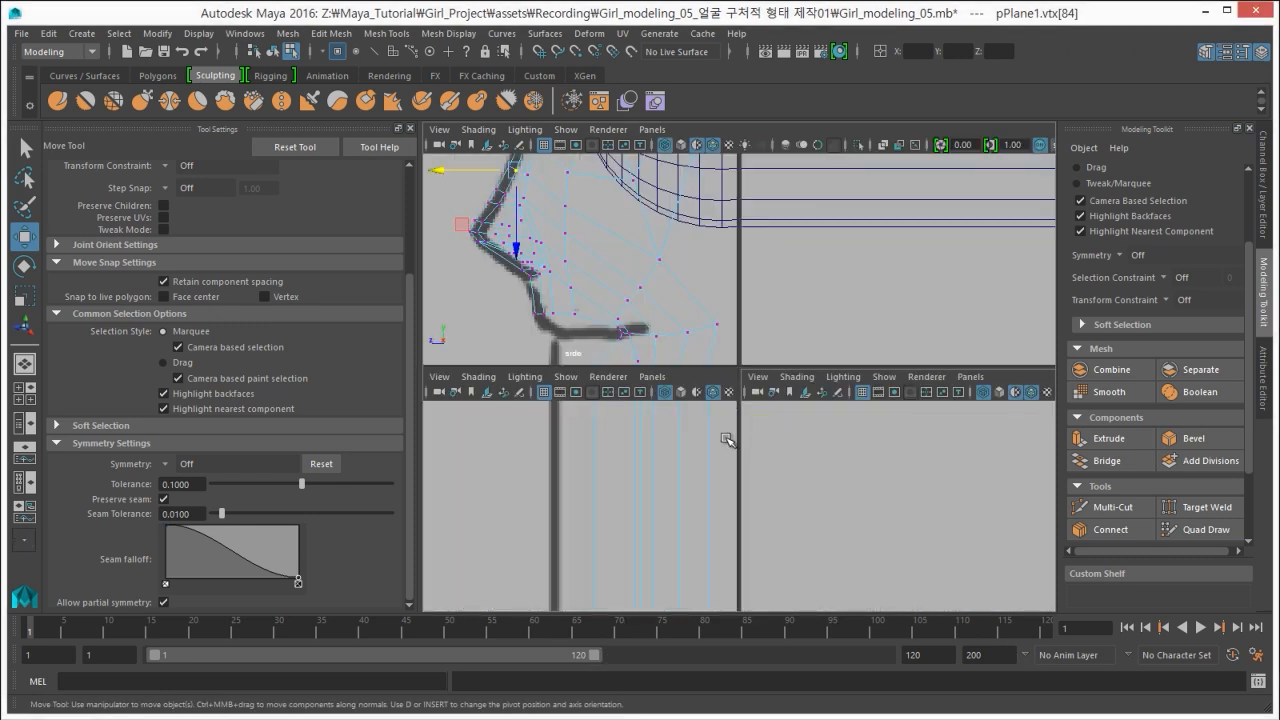
key(space)
alt+middle_drag(714, 514, 663, 540)
scroll(543, 369, up, 2)
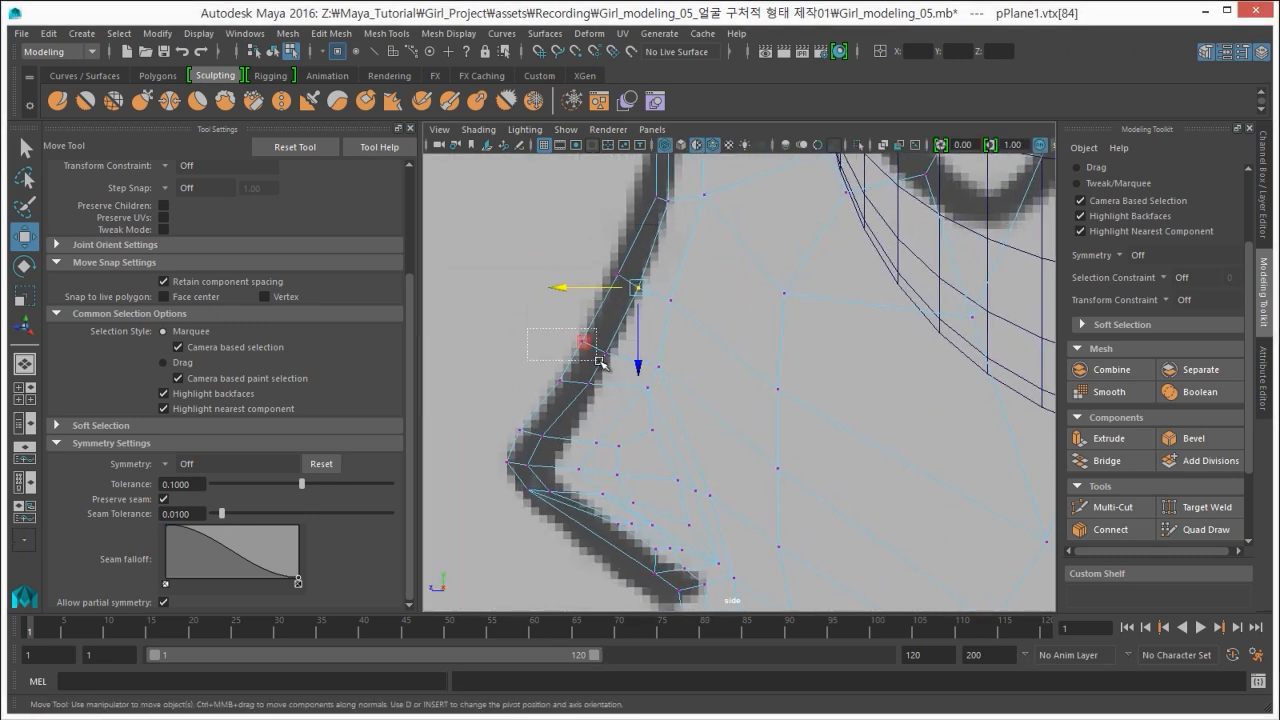
drag(599, 361, 622, 366)
drag(497, 377, 568, 382)
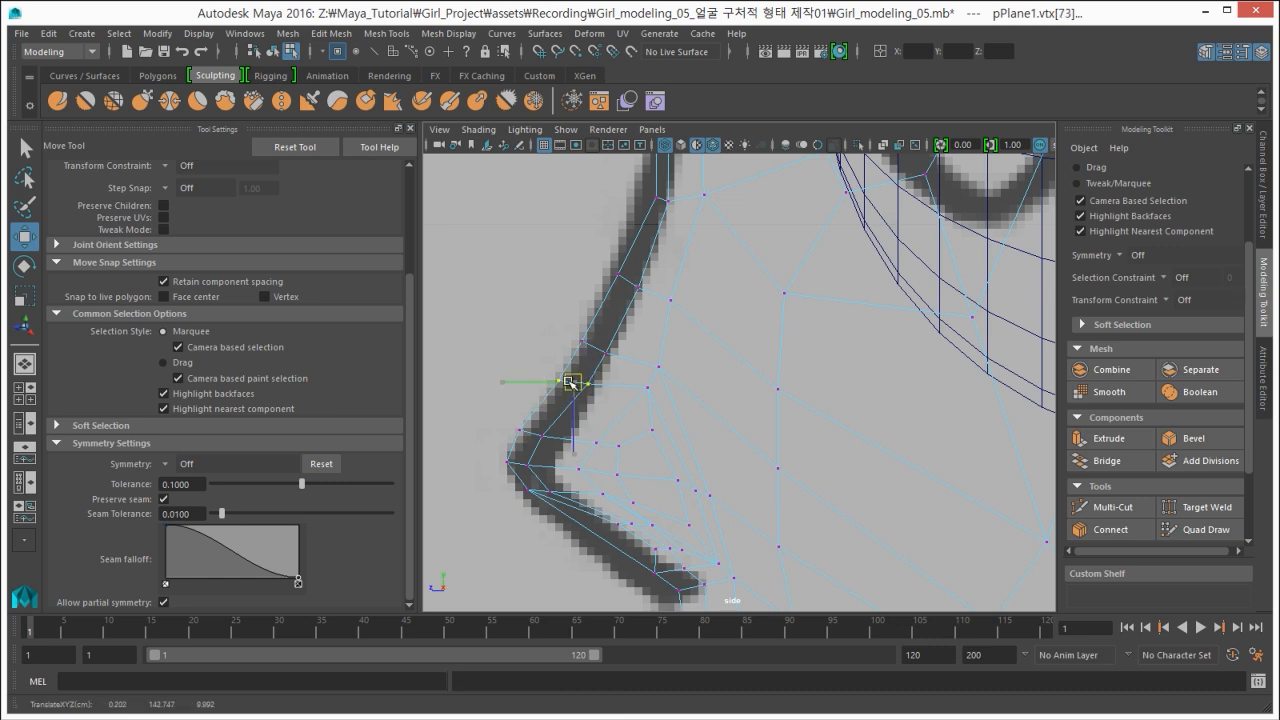
Move the middle and upper nose bridge vertices so the profile follows the reference line in a smooth curve.
click(594, 343)
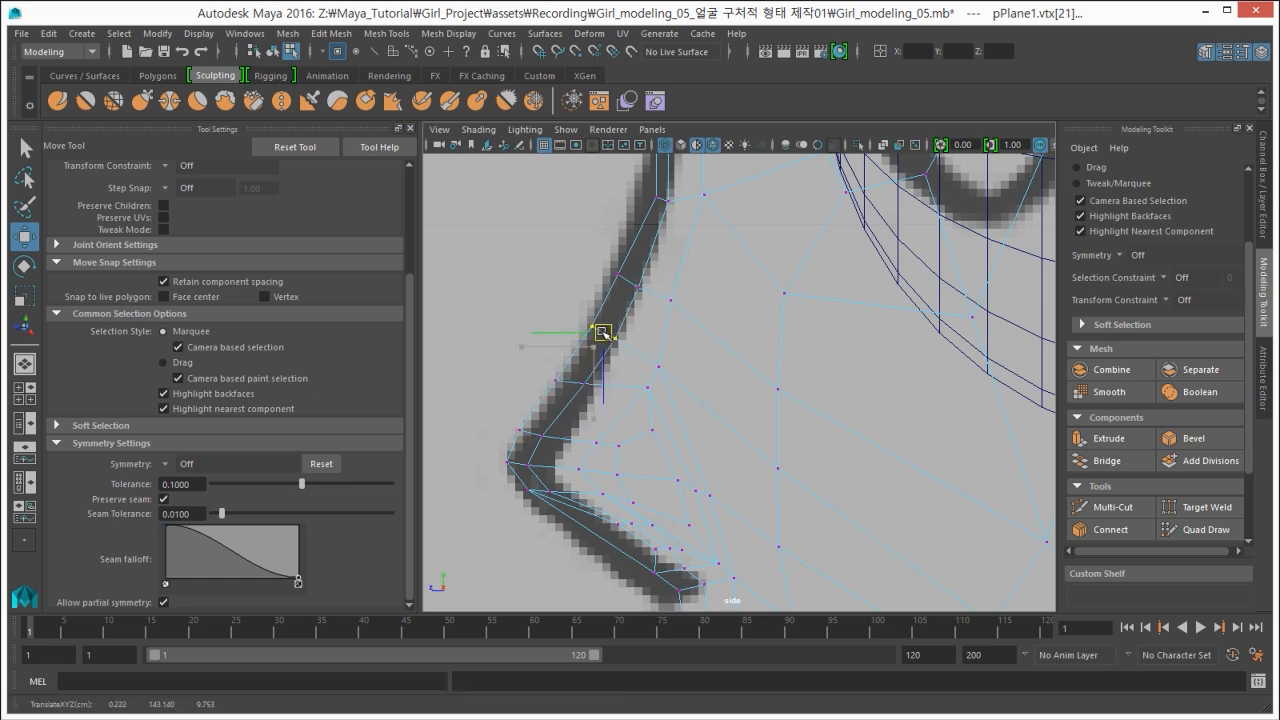
drag(606, 264, 632, 286)
click(519, 229)
click(622, 277)
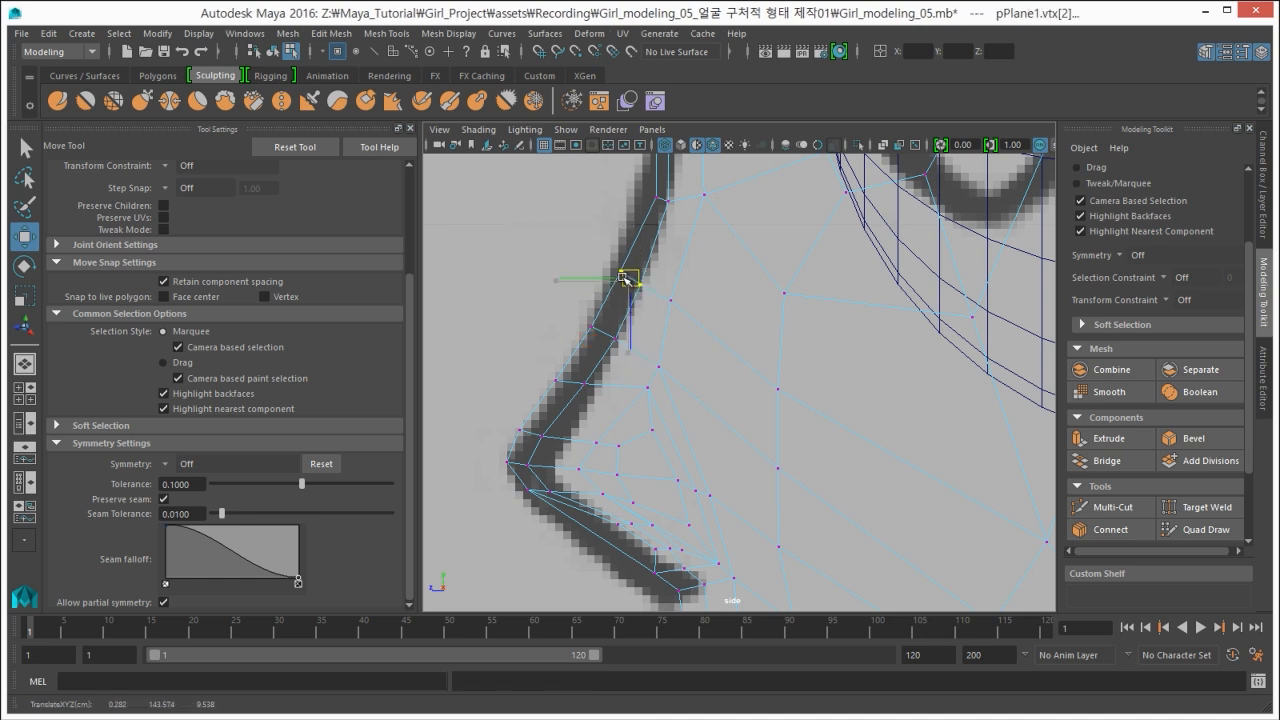
click(534, 309)
In the perspective view, insert an edge loop through the nostril faces on the nose's underside with Multi-Cut.
key(space)
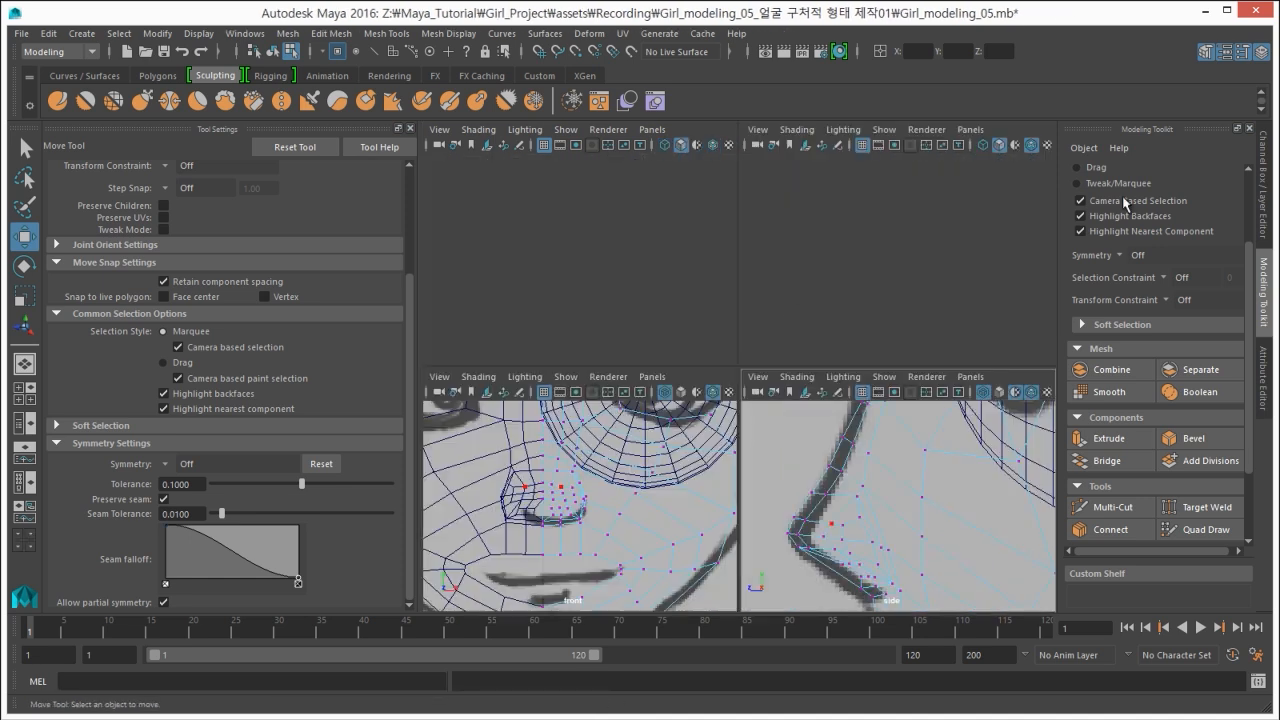
key(space)
alt+drag(817, 309, 745, 352)
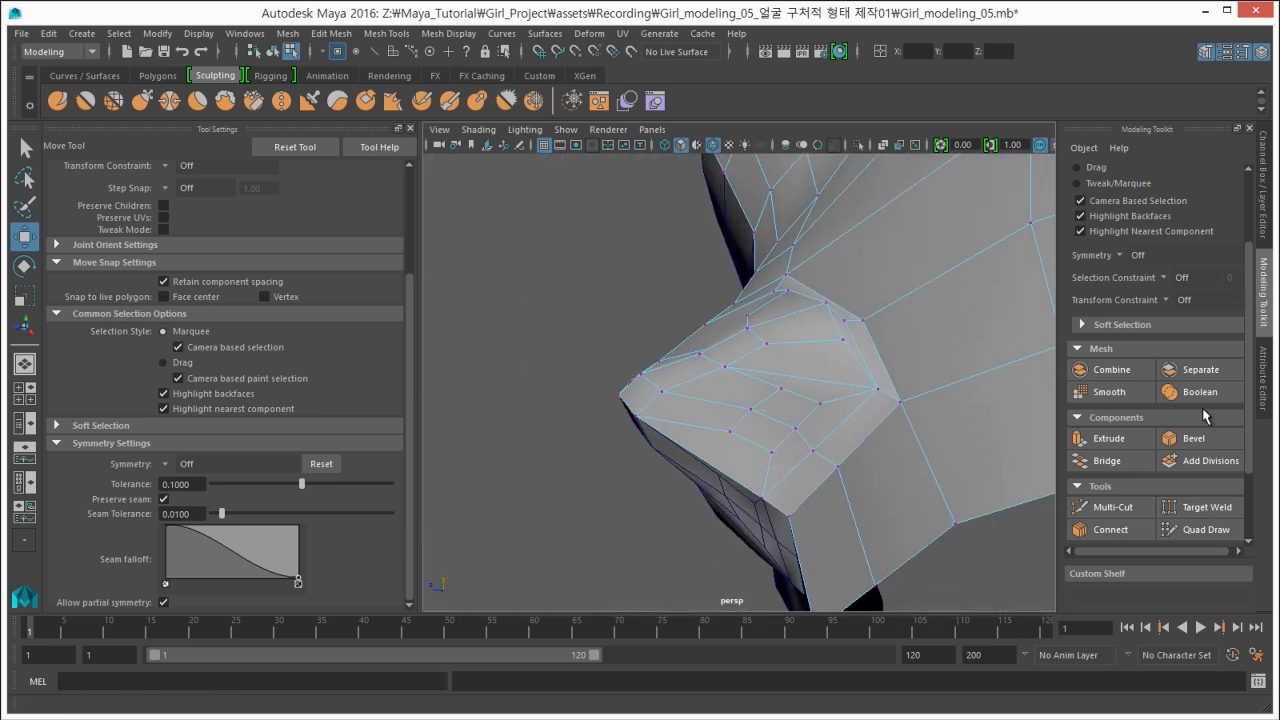
click(1100, 508)
alt+drag(757, 457, 780, 443)
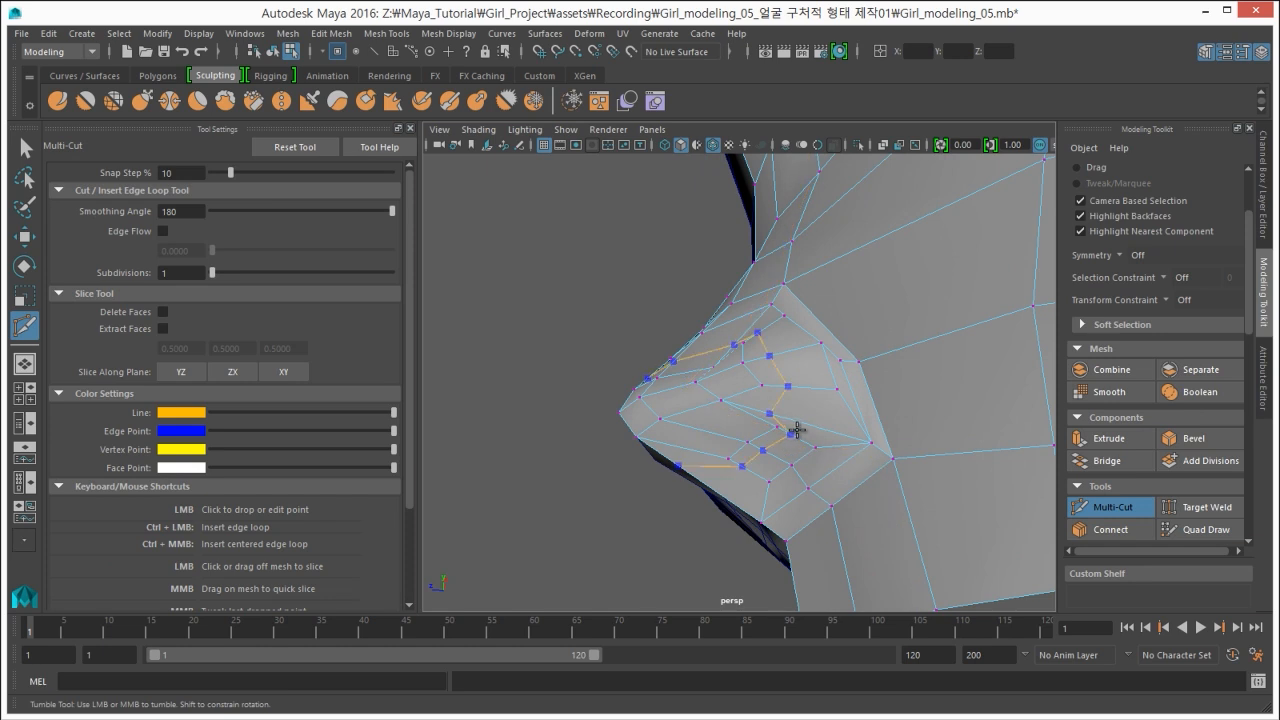
alt+drag(662, 447, 716, 436)
click(24, 148)
alt+drag(540, 300, 700, 370)
right_drag(766, 391, 769, 437)
click(751, 406)
shift+click(771, 413)
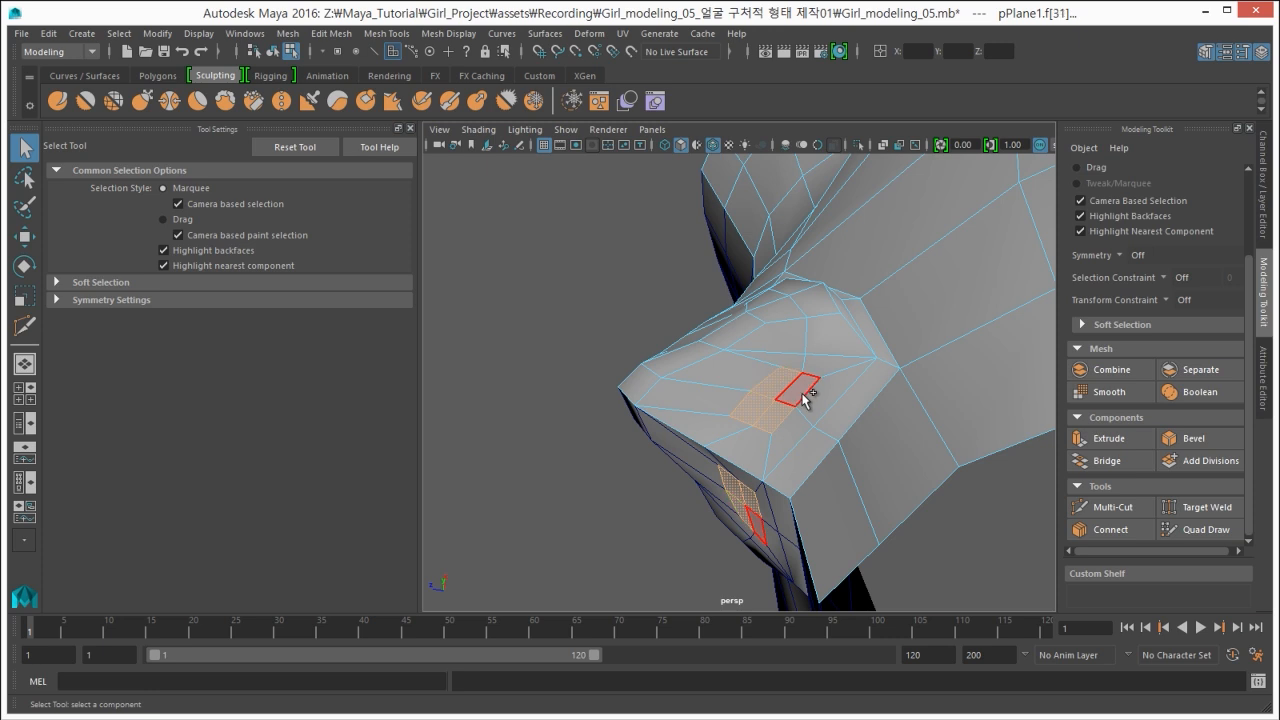
mouse_move(806, 400)
alt+mouse_down()
mouse_move(786, 509)
mouse_move(740, 494)
mouse_move(827, 487)
mouse_move(803, 406)
alt+mouse_up()
Select the four corner vertices of the nostril patch and scale them inward to round its outline.
right_drag(803, 406, 730, 412)
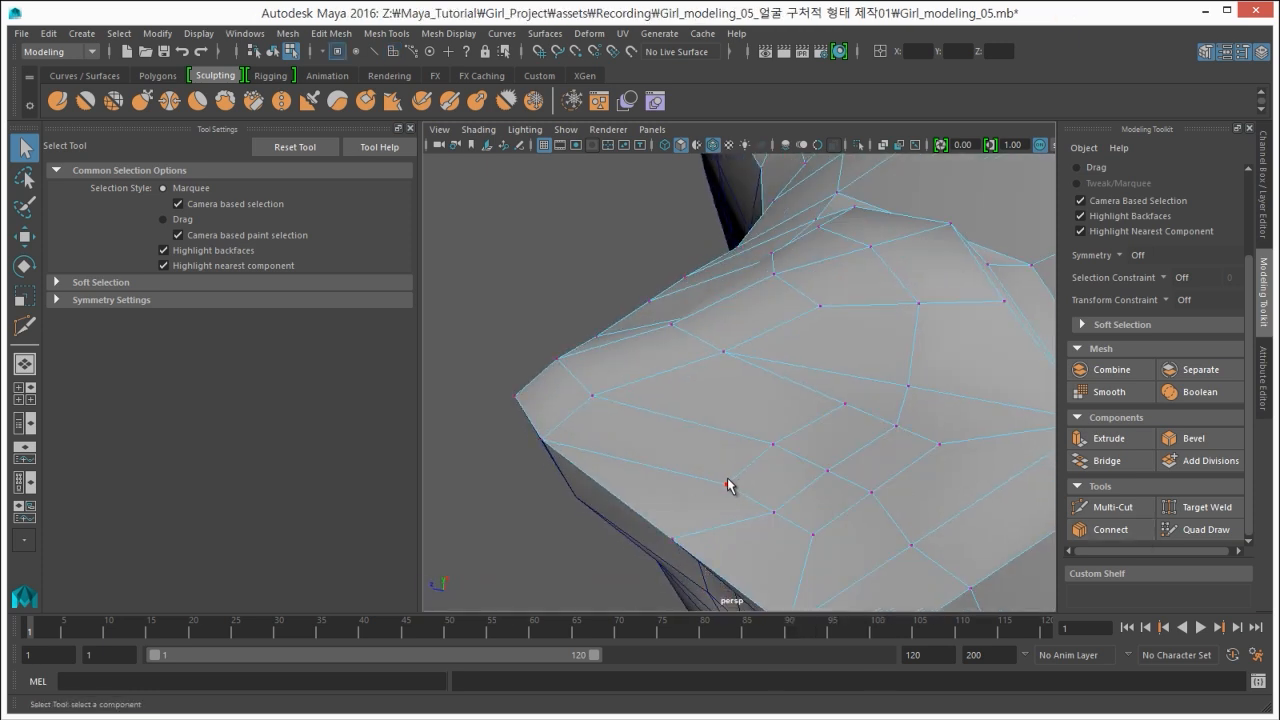
click(938, 454)
shift+click(848, 408)
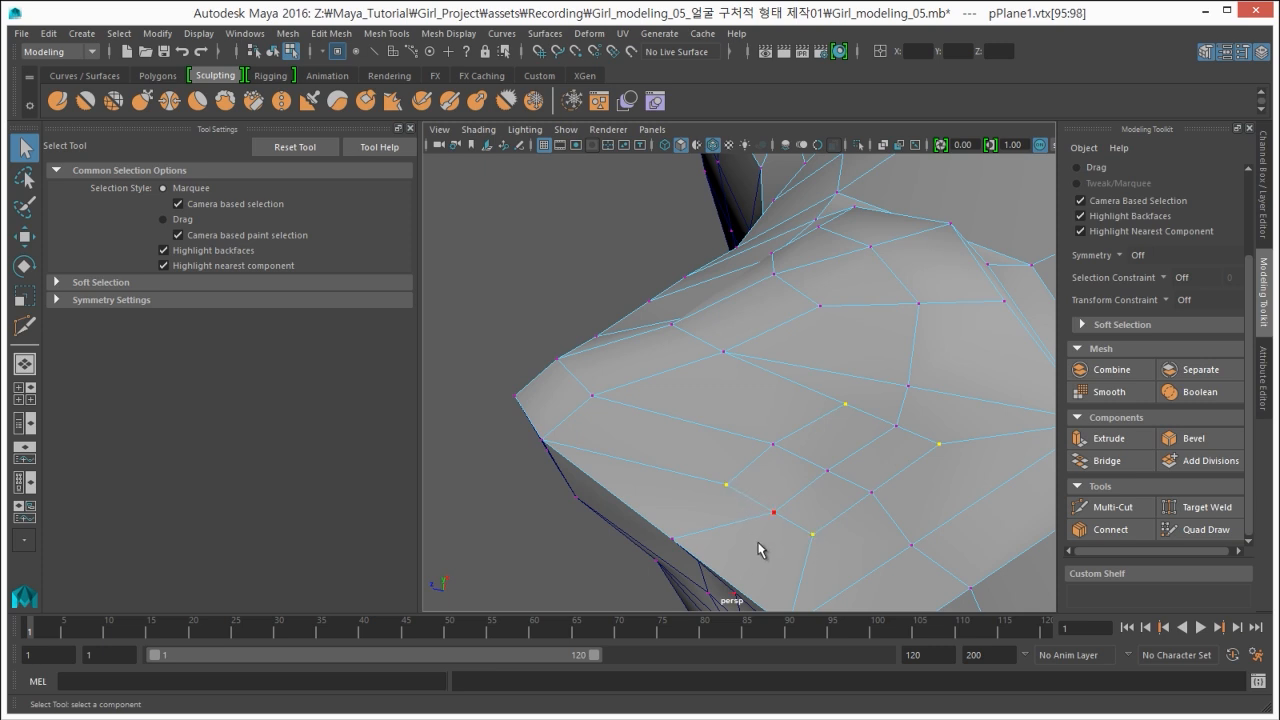
key(r)
drag(817, 466, 808, 437)
Select the nostril faces, turn off soft selection and adjust the faces' height on the nose's underside.
right_drag(808, 437, 843, 470)
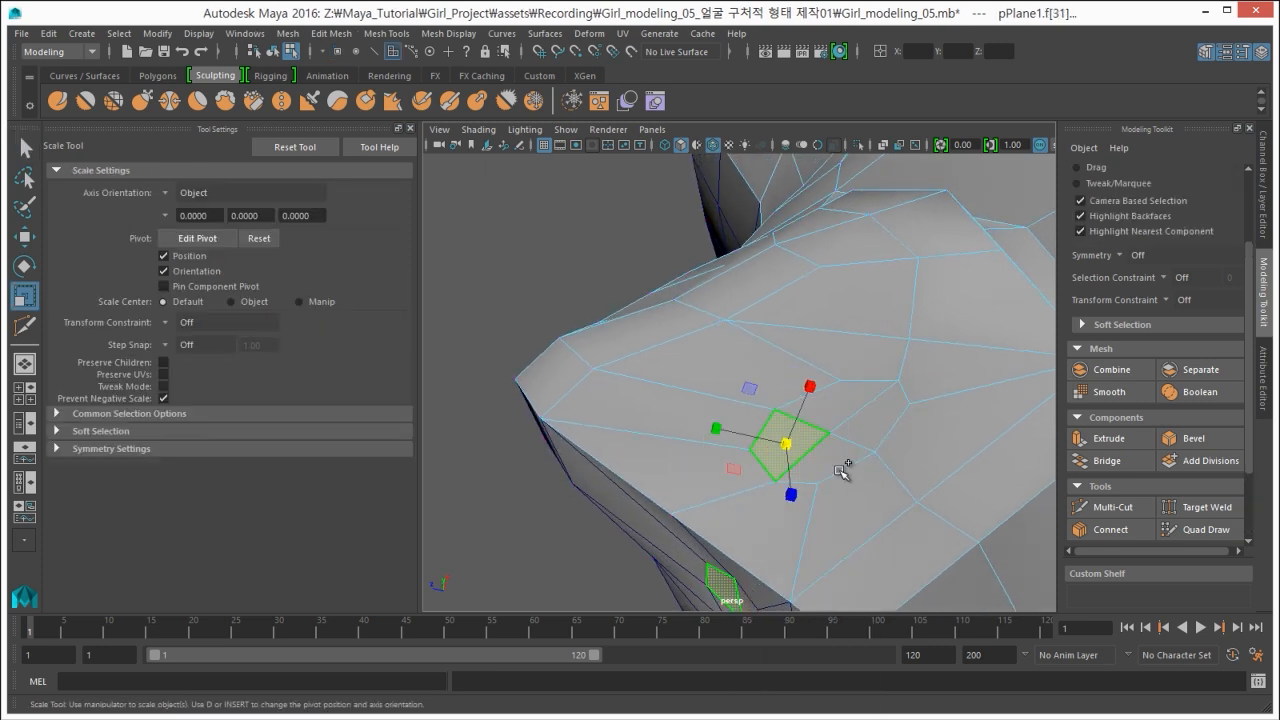
key(b)
key(w)
alt+drag(834, 423, 760, 425)
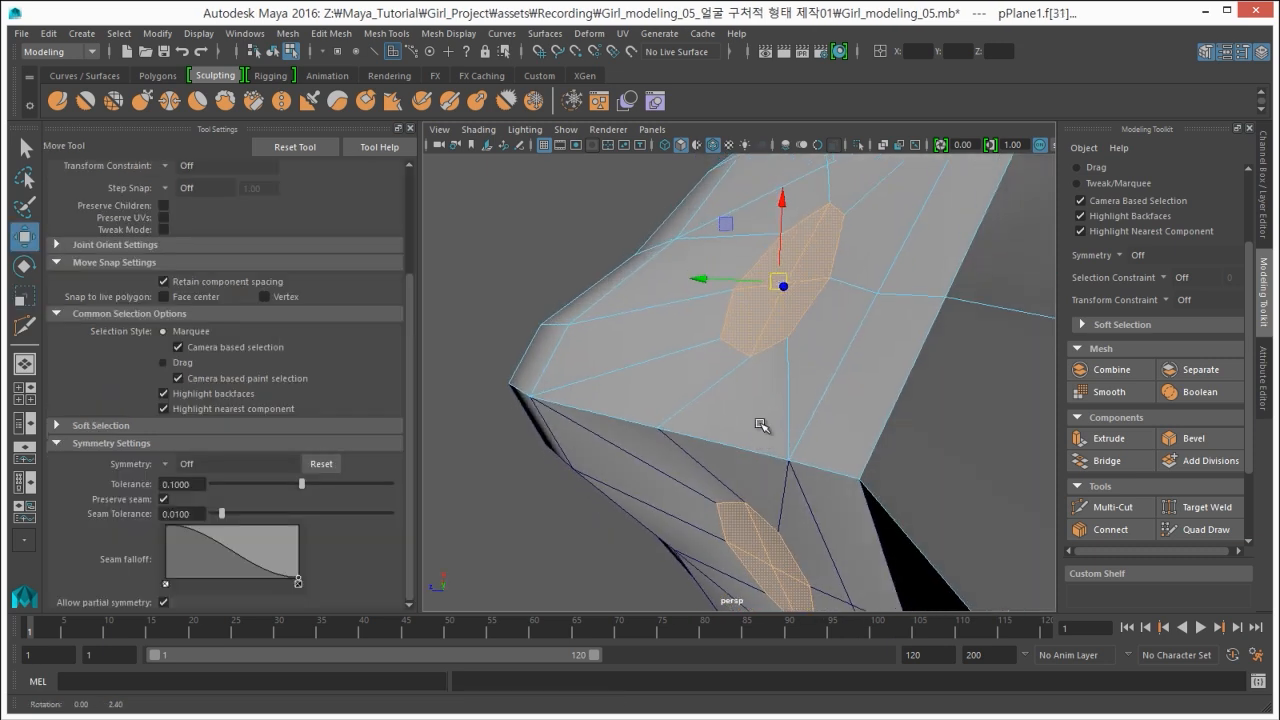
mouse_move(777, 289)
alt+mouse_down()
mouse_move(794, 306)
mouse_move(783, 420)
mouse_move(763, 323)
mouse_move(767, 443)
alt+mouse_up()
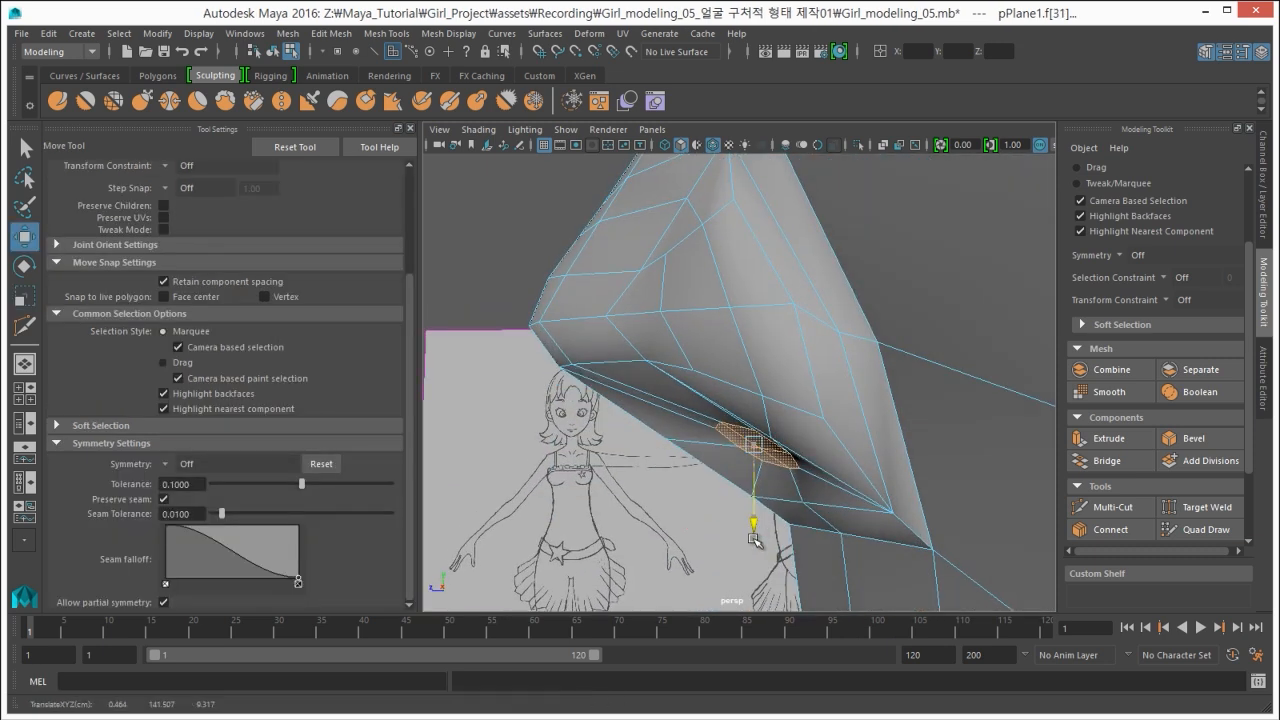
alt+drag(751, 531, 893, 290)
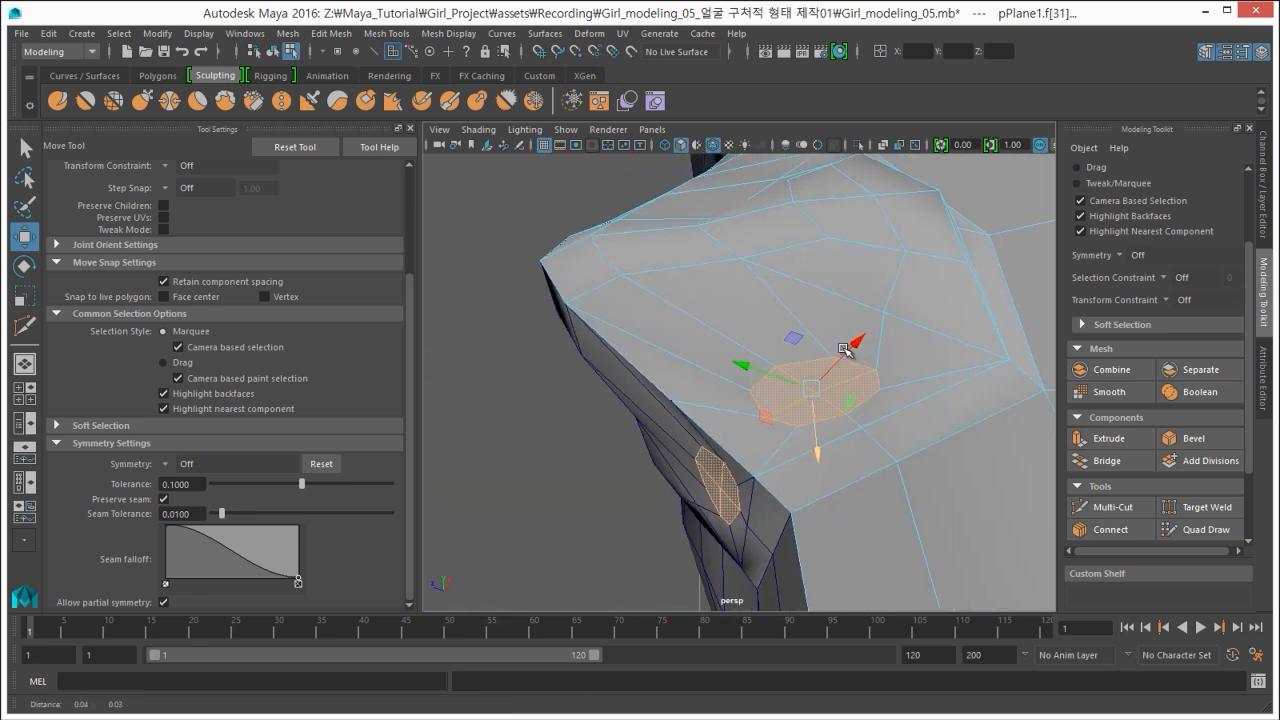
Move the vertex beside the nostril and the one on the outer nose wing to even out the wing's shape.
right_drag(893, 290, 872, 302)
click(900, 313)
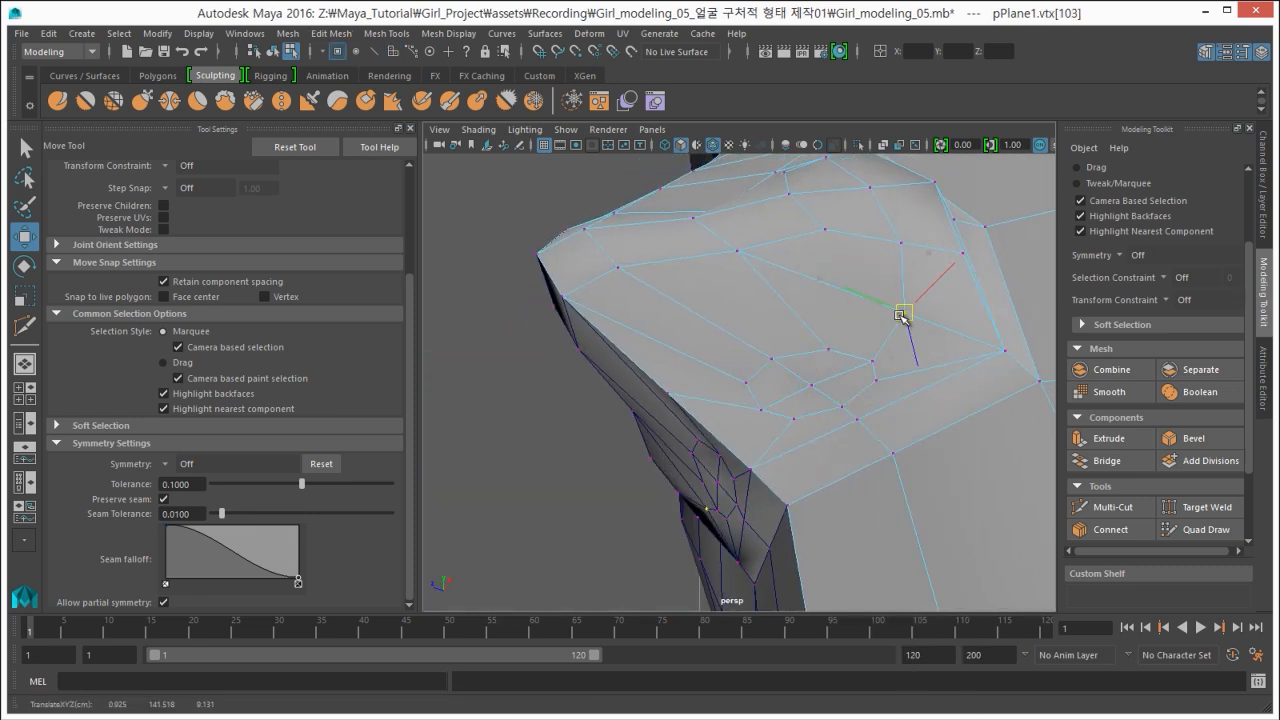
alt+drag(900, 313, 733, 314)
right_drag(733, 314, 731, 315)
click(716, 298)
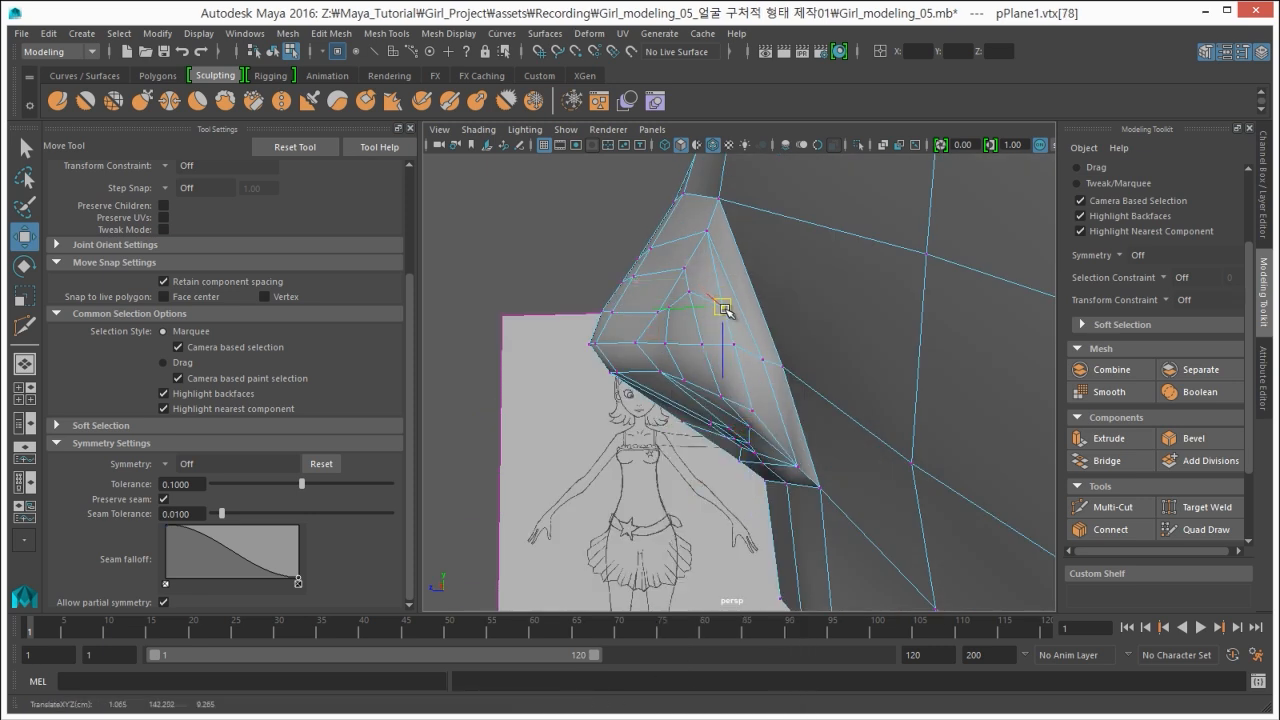
alt+drag(709, 242, 906, 235)
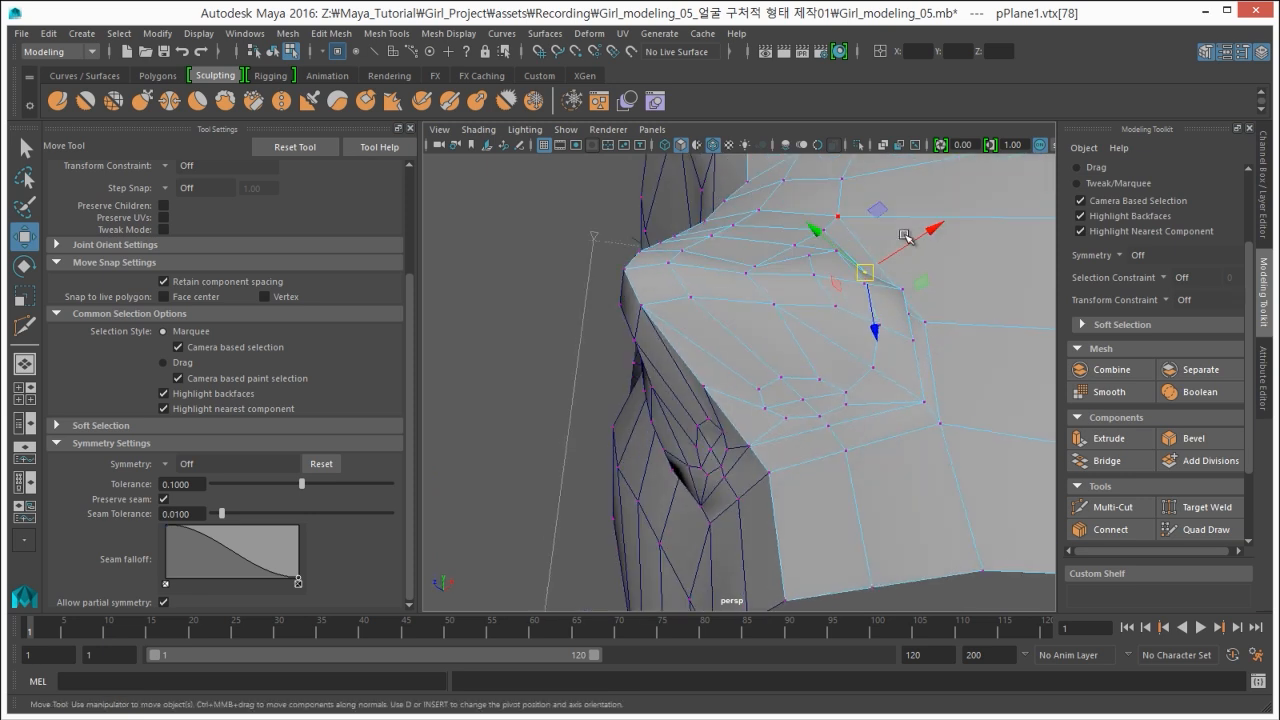
Select all the nostril faces on the underside of the nose and extrude them inward to form the nostril cavity.
alt+drag(808, 263, 768, 365)
right_drag(768, 366, 768, 405)
click(800, 398)
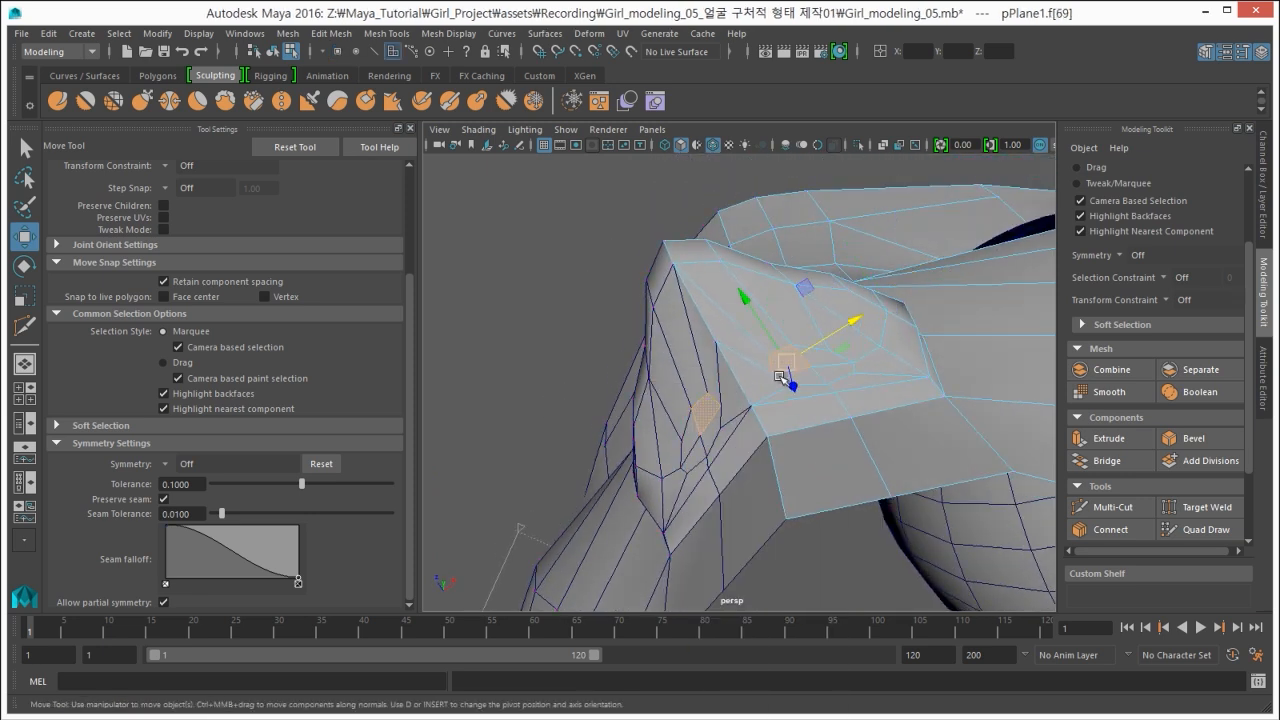
click(803, 383)
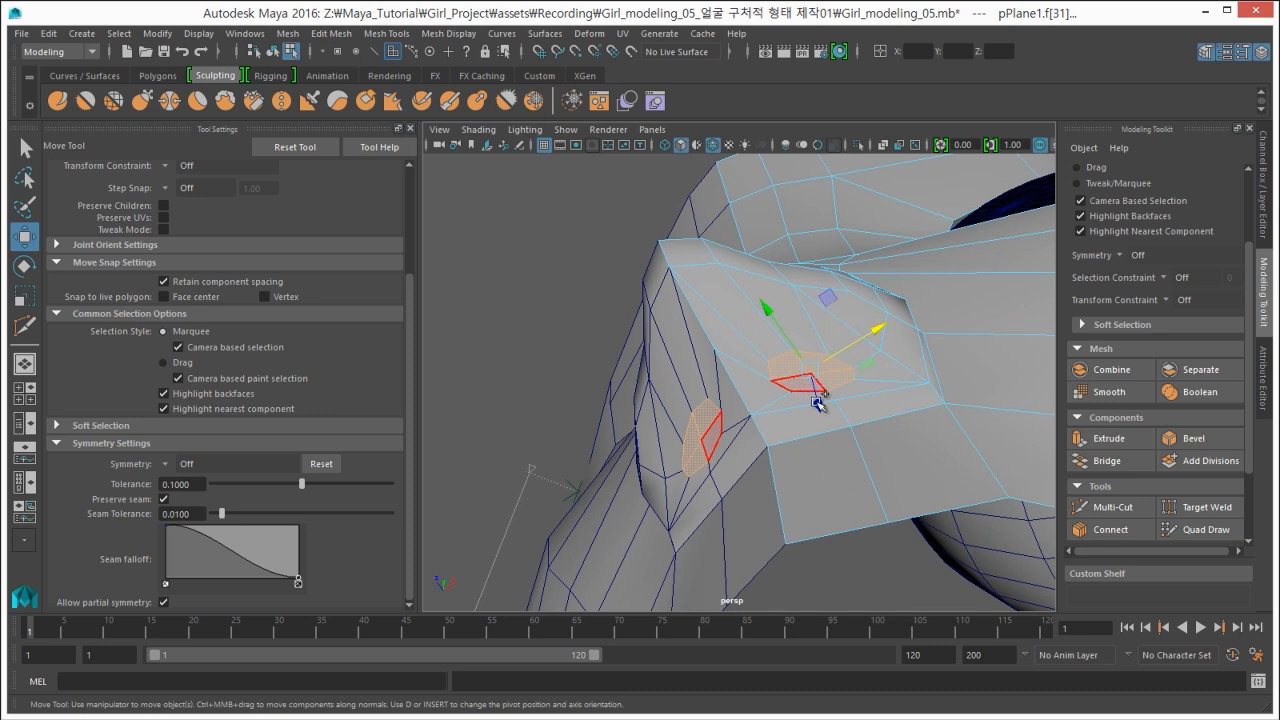
alt+drag(742, 483, 755, 470)
key(ctrl+e)
alt+drag(829, 449, 767, 407)
click(737, 409)
key(ctrl+z)
alt+drag(767, 407, 750, 432)
alt+right_drag(750, 432, 831, 457)
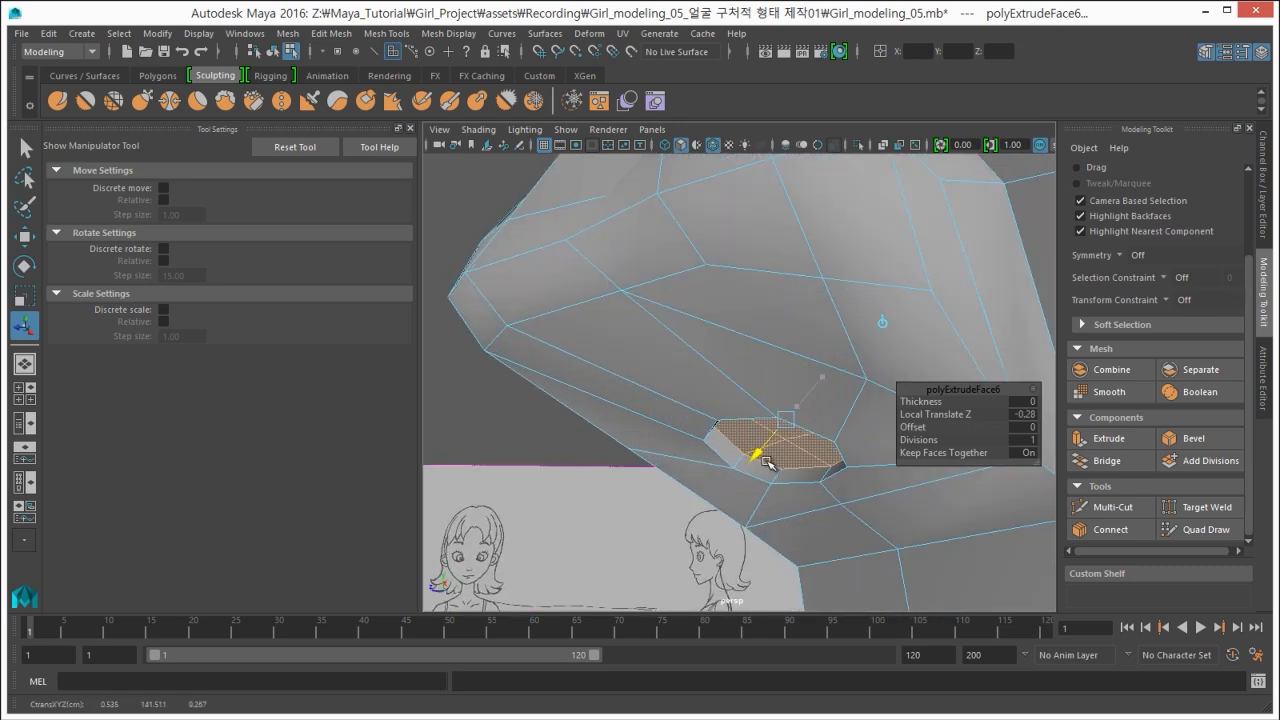
Extrude the nostril faces inward again with a local Z translation of about -0.036, and delete them to open the nostrils.
key(ctrl+e)
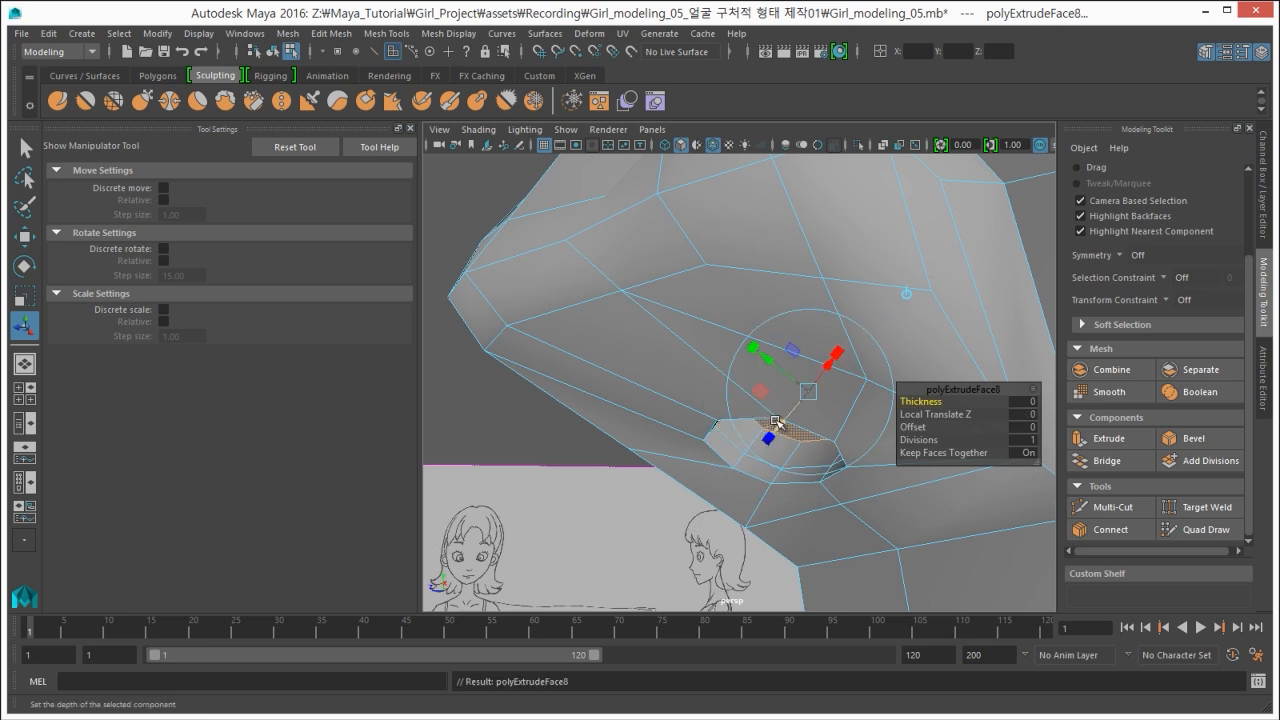
drag(777, 421, 566, 459)
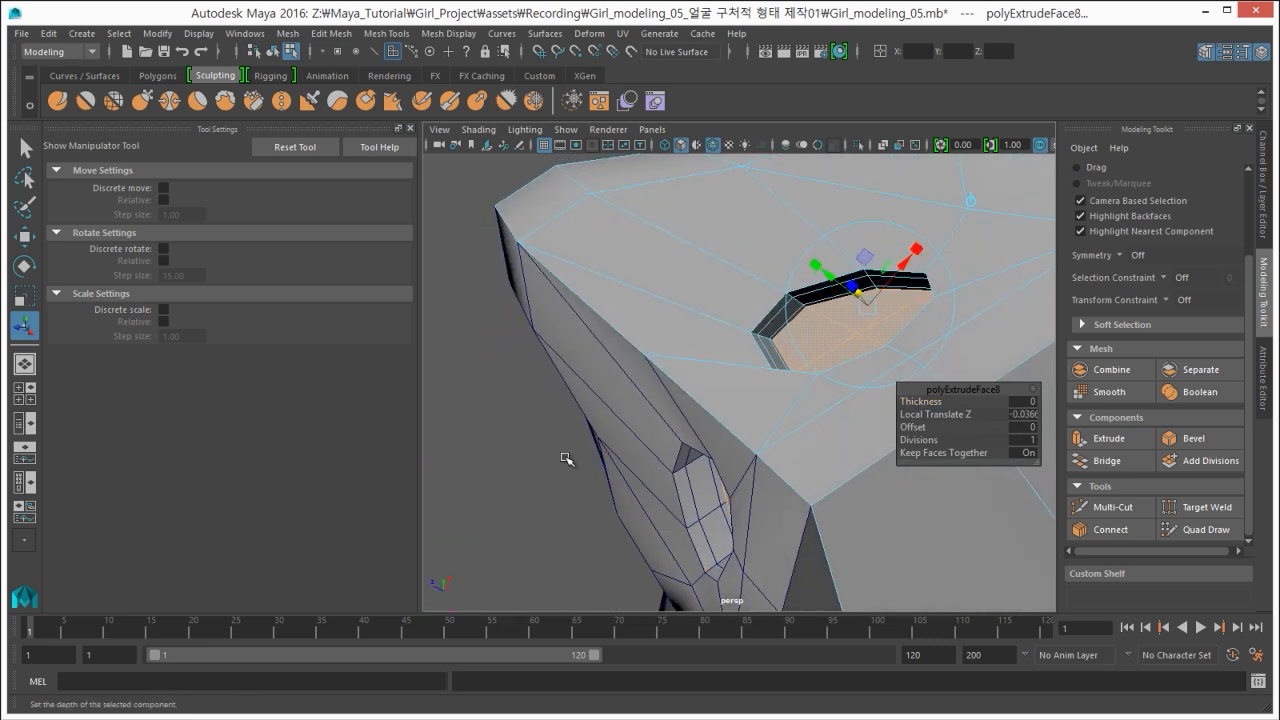
key(Delete)
alt+drag(673, 424, 706, 493)
alt+right_drag(706, 493, 657, 428)
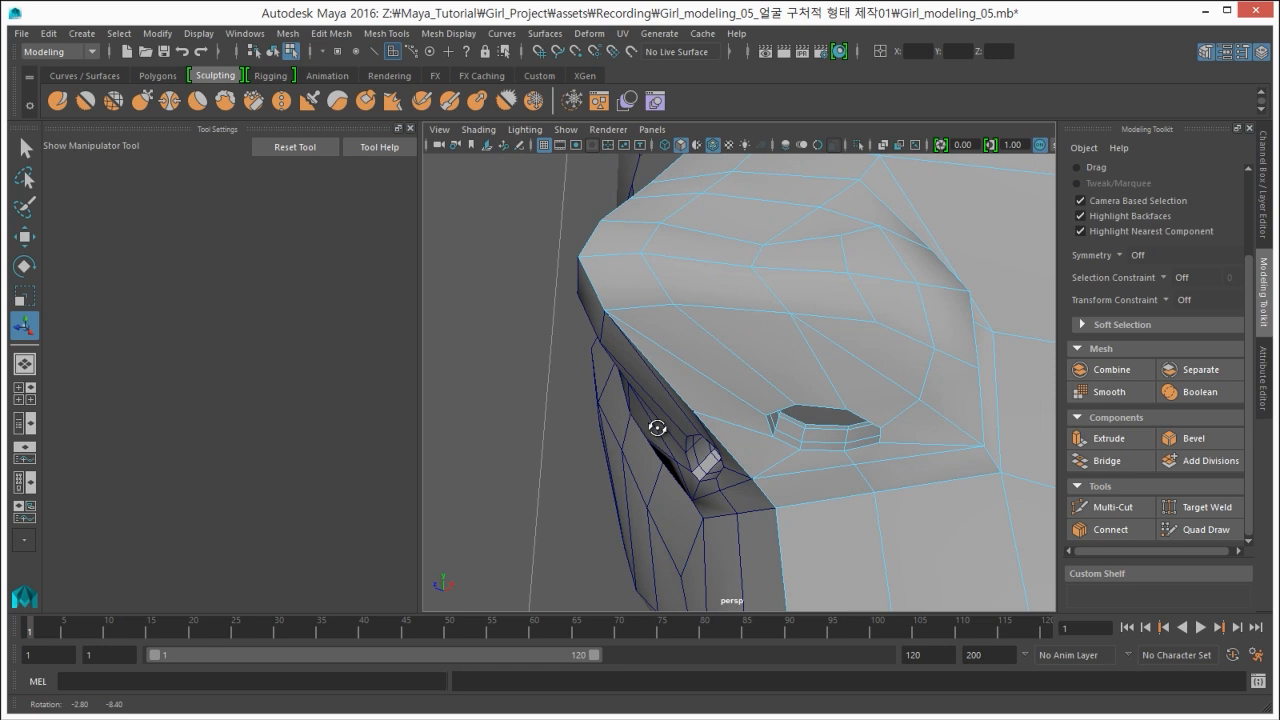
alt+drag(657, 428, 670, 423)
key(F8)
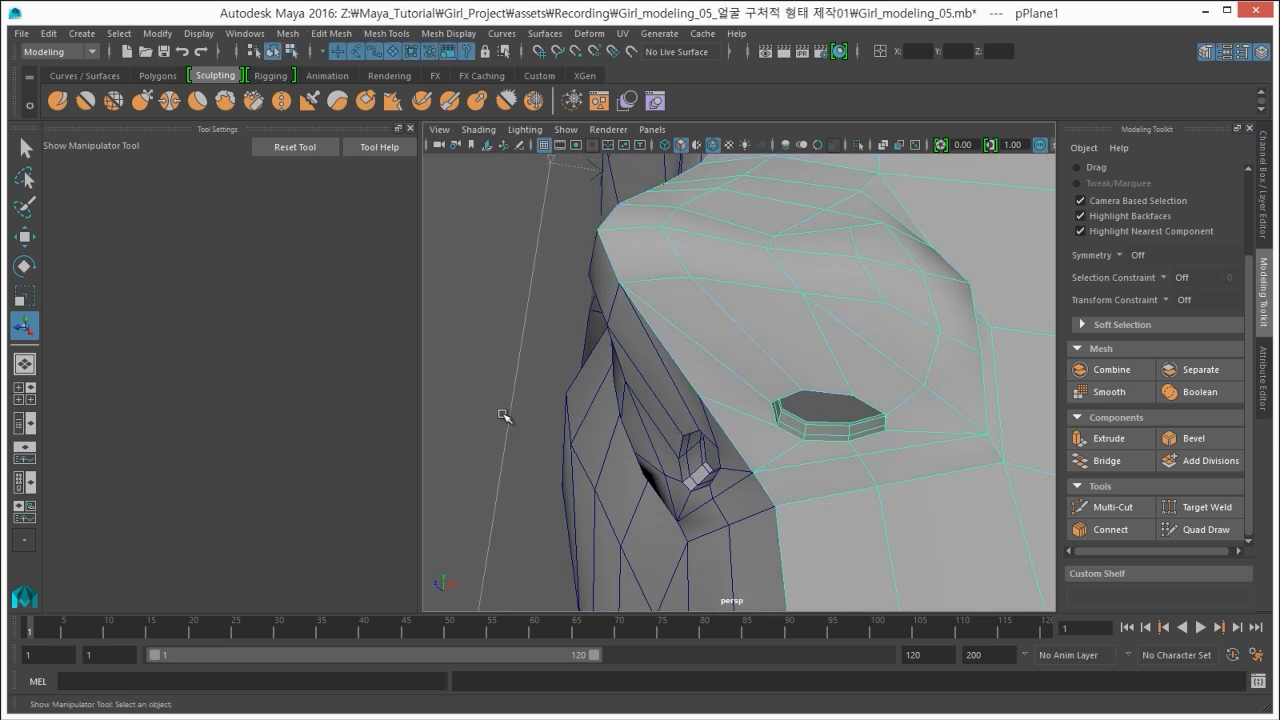
Reposition the vertices along the outer edge of the nose wing to smooth its transition into the cheek.
alt+drag(503, 420, 672, 371)
right_drag(760, 374, 671, 375)
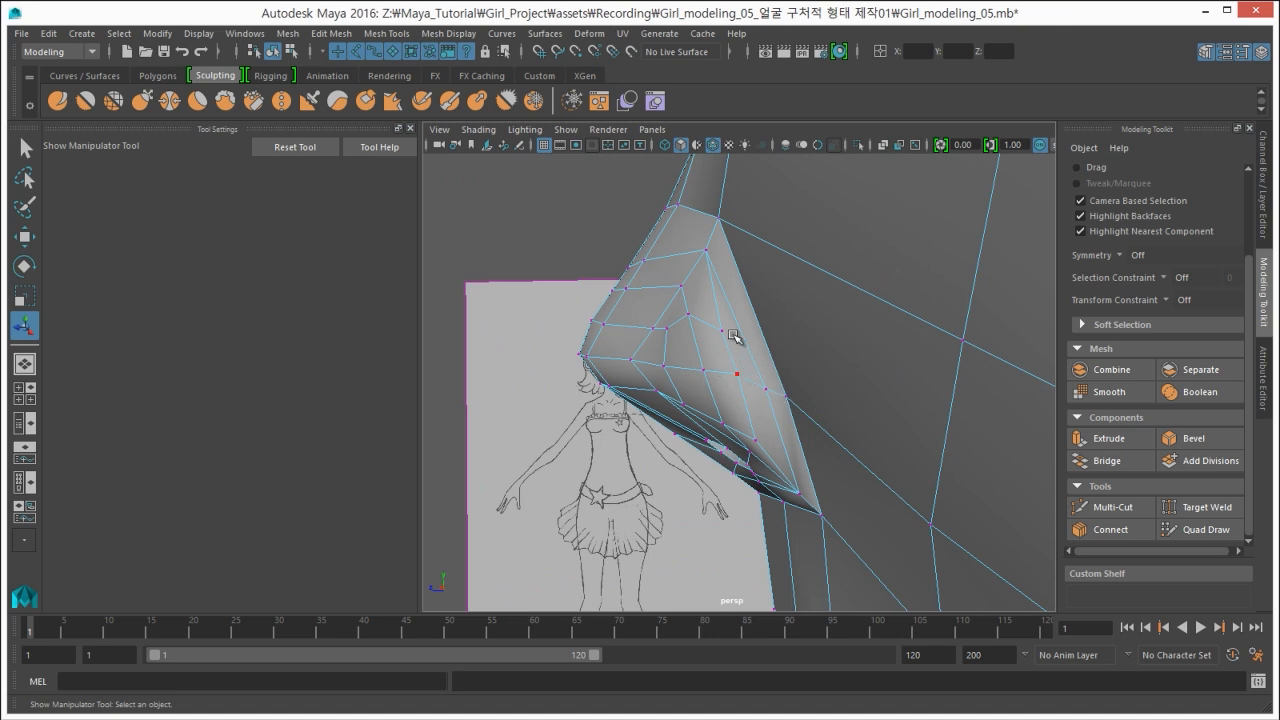
click(765, 387)
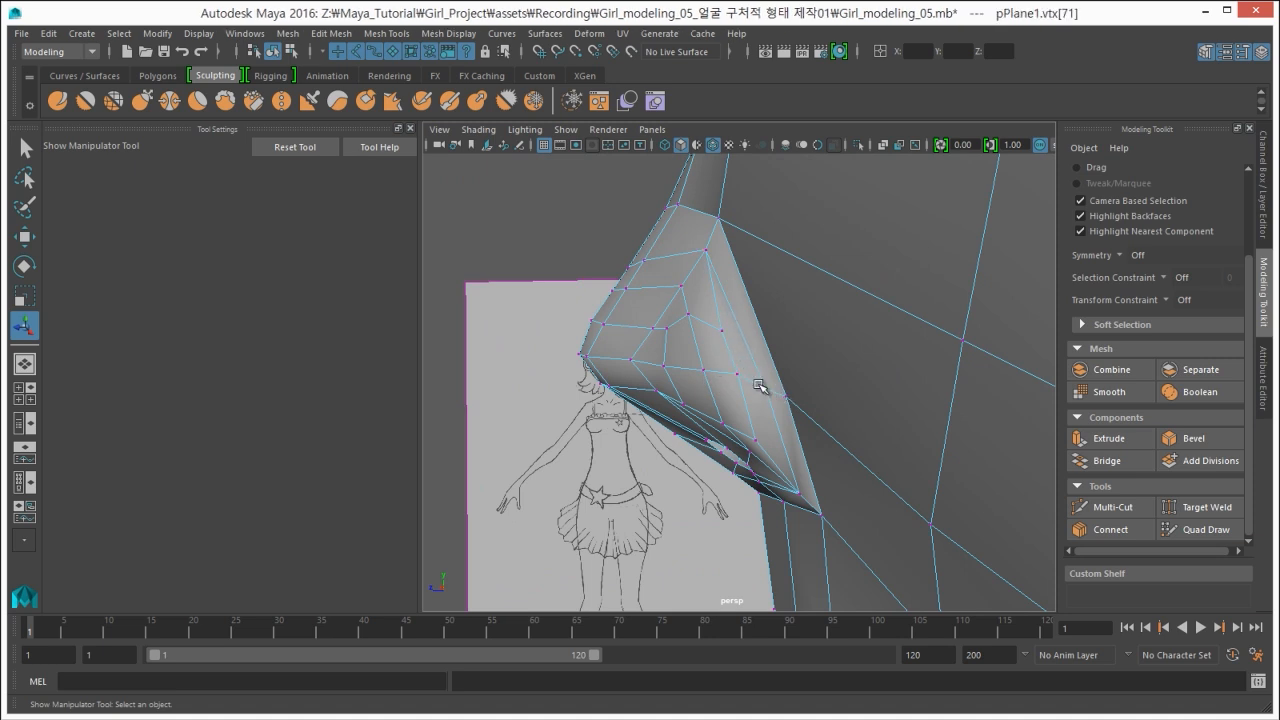
key(w)
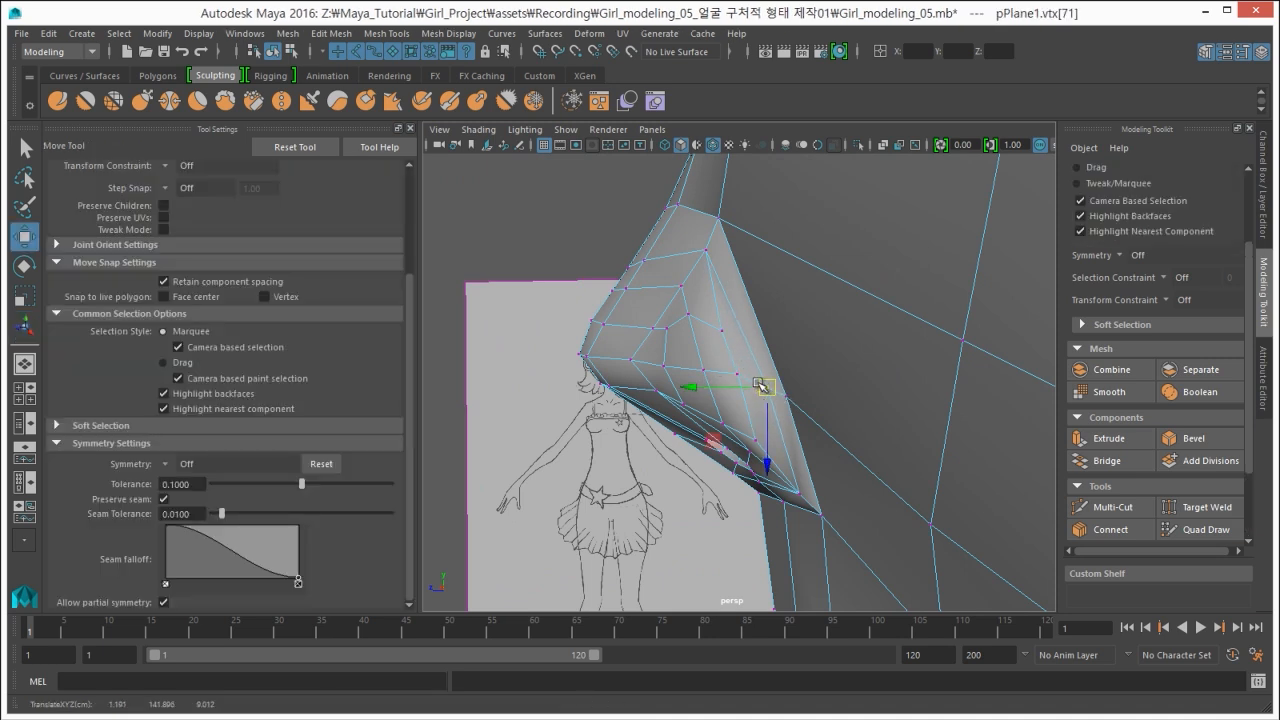
click(717, 272)
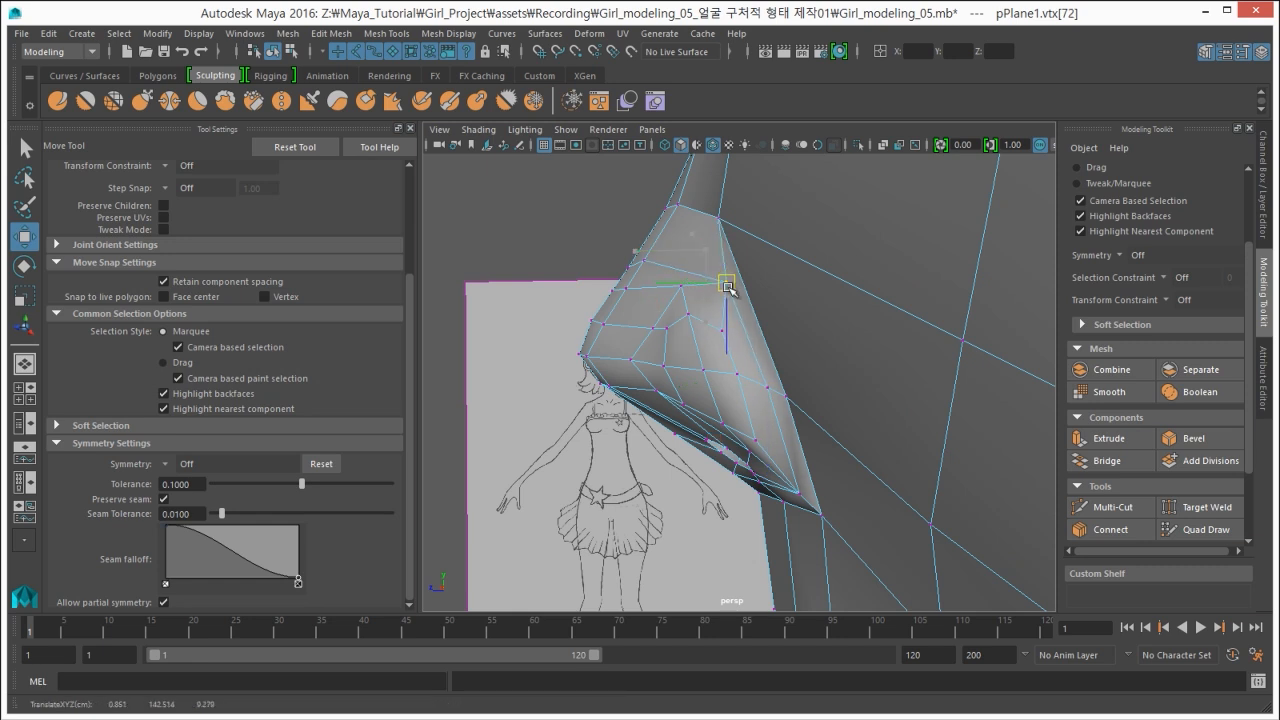
click(677, 288)
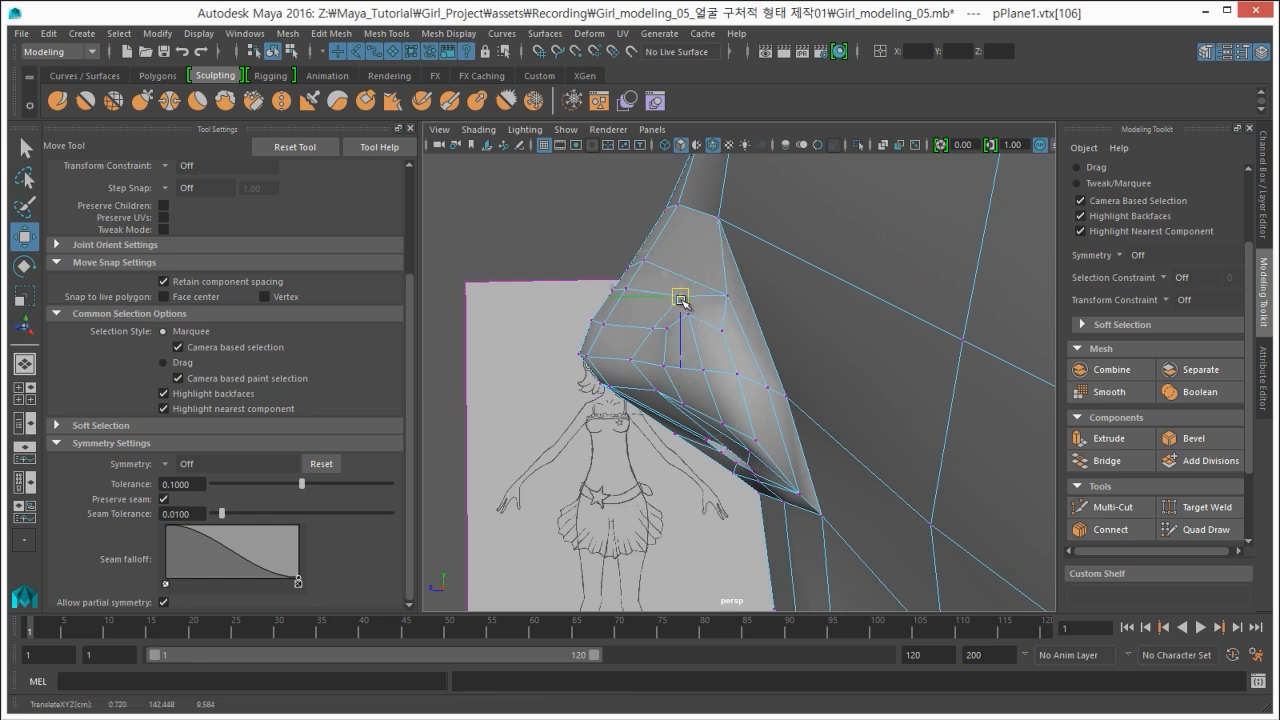
Adjust the vertices above the nose wing, where the side of the bridge meets the cheek.
alt+drag(677, 288, 840, 343)
click(725, 325)
key(F8)
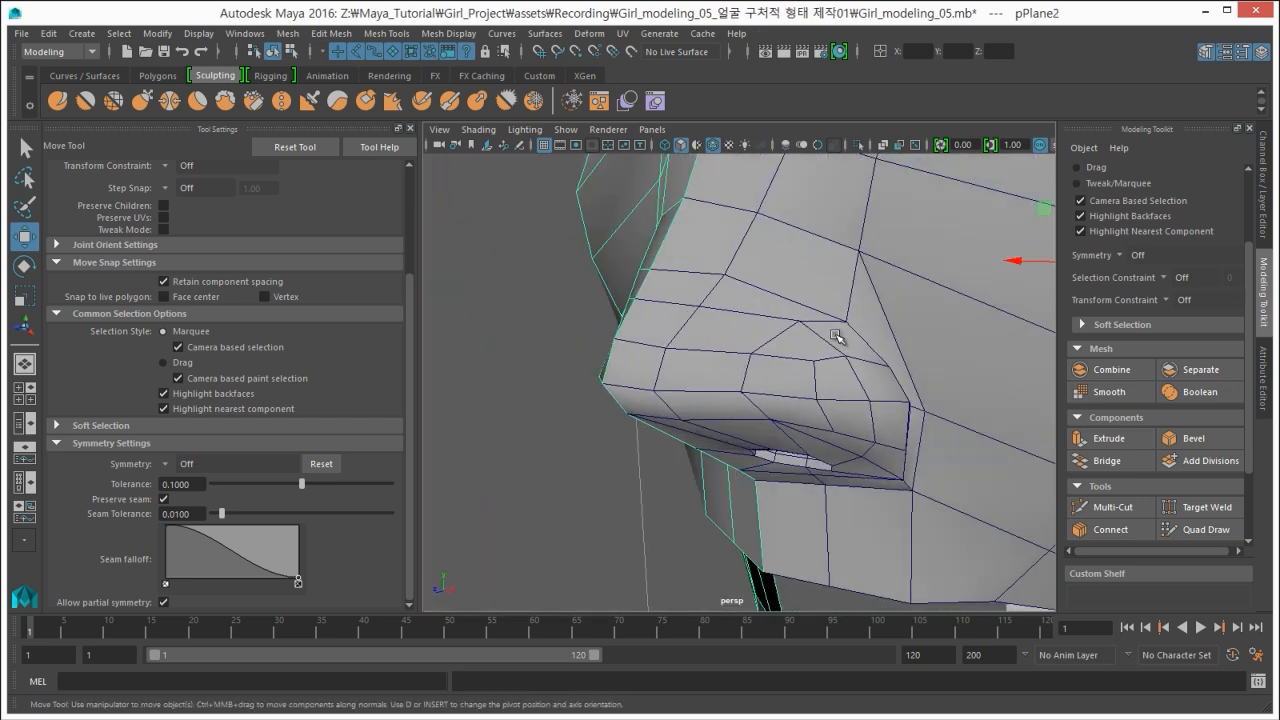
click(838, 340)
right_drag(823, 326, 768, 323)
click(849, 324)
alt+drag(849, 324, 641, 341)
click(875, 250)
right_drag(705, 321, 710, 289)
alt+drag(693, 318, 718, 367)
click(767, 331)
right_drag(838, 400, 780, 381)
alt+middle_drag(792, 396, 790, 369)
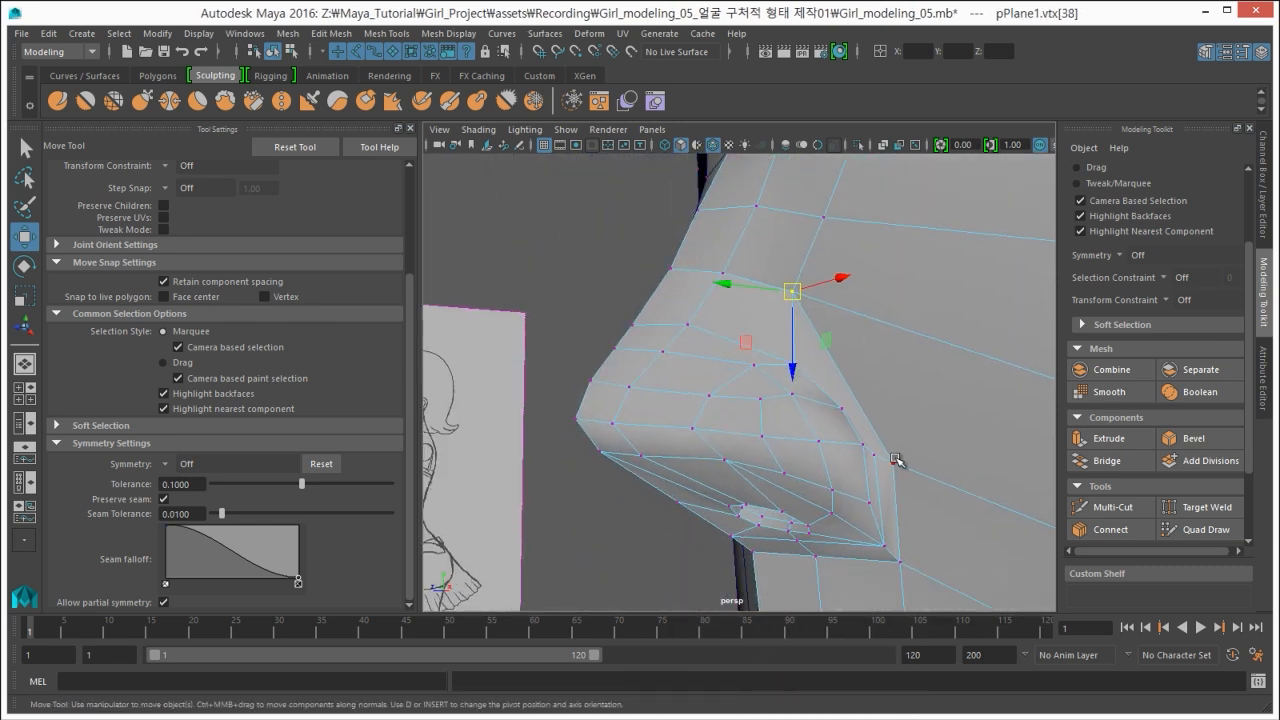
Move the vertex at the outer crease between the nose wing and the cheek to widen the wing's base.
click(895, 462)
alt+drag(858, 492, 690, 352)
click(692, 352)
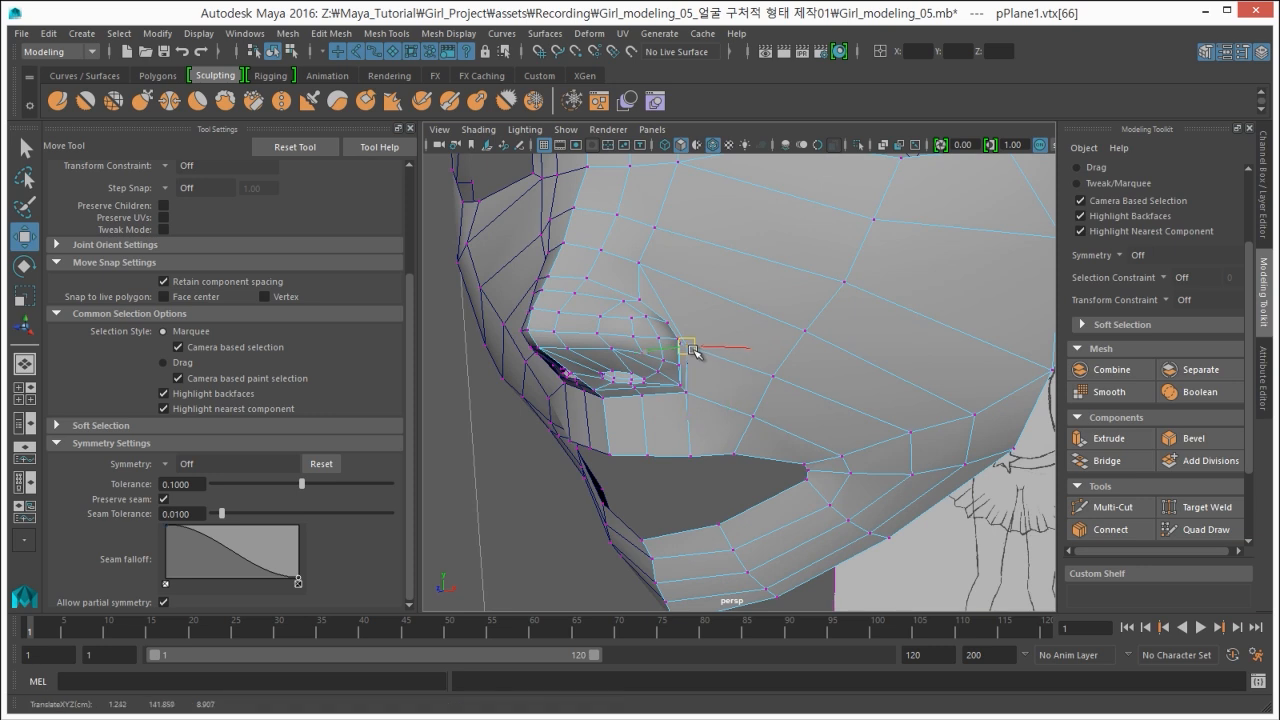
alt+drag(616, 332, 762, 332)
drag(718, 291, 719, 295)
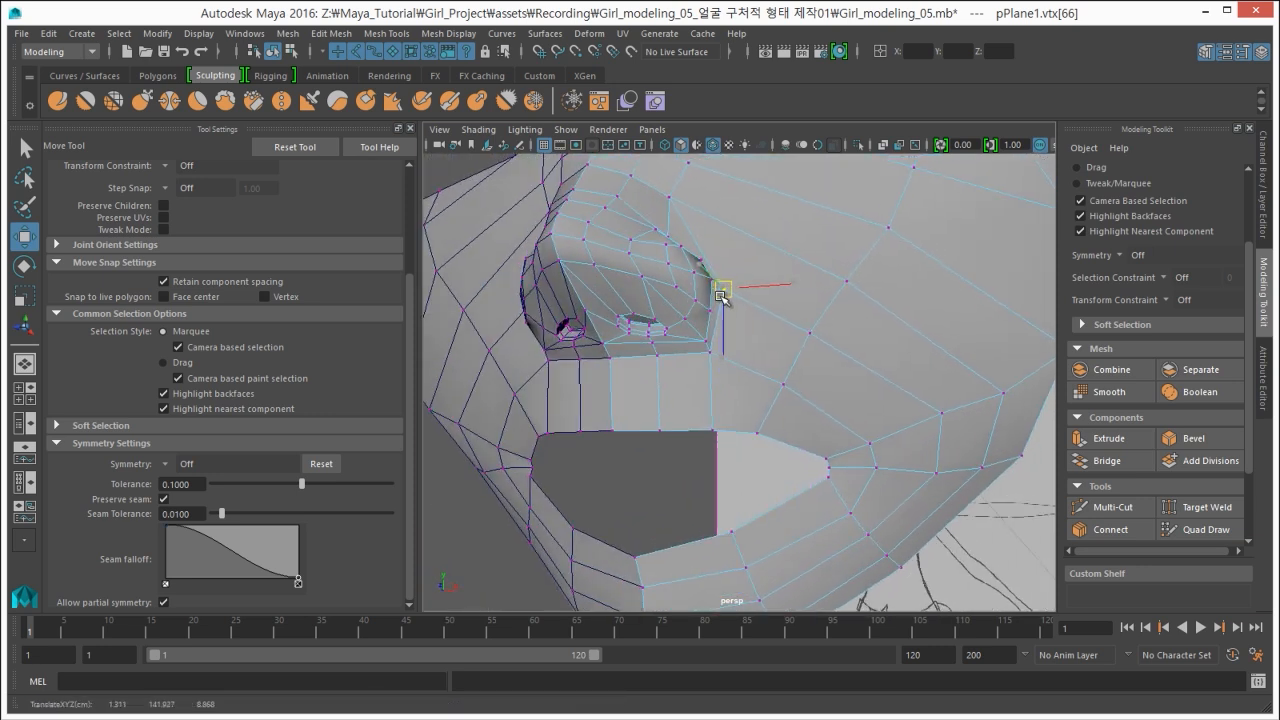
Return to object mode, turn off wireframe on shaded and inspect the nose from several angles.
key(F8)
key(F8)
alt+drag(679, 396, 540, 430)
click(570, 476)
alt+drag(570, 476, 725, 470)
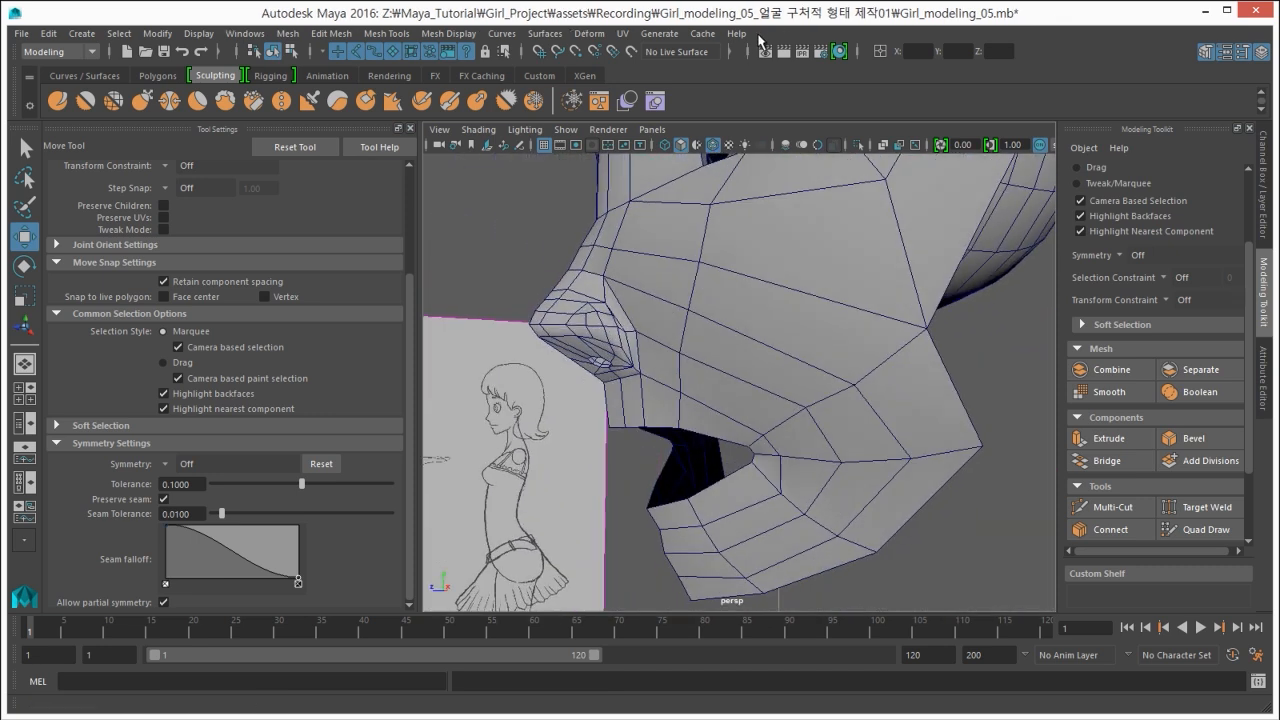
click(716, 148)
alt+drag(665, 328, 749, 334)
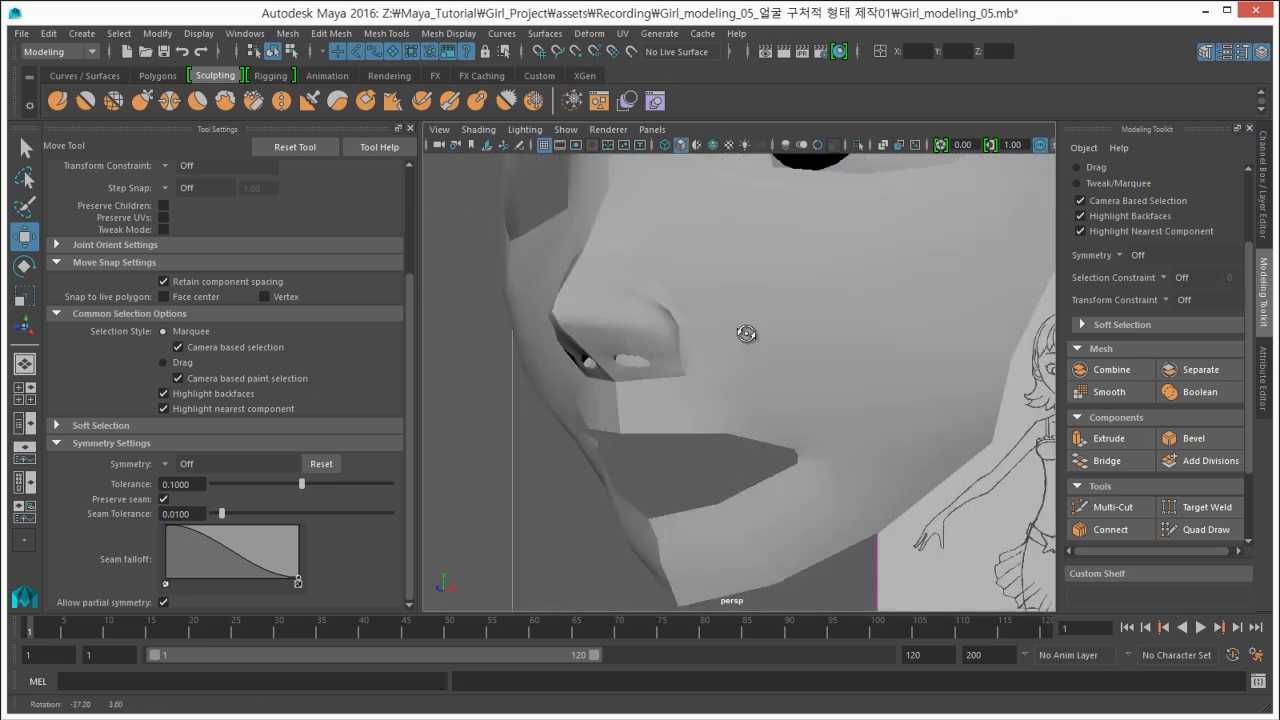
alt+right_drag(749, 334, 580, 297)
alt+drag(580, 297, 651, 331)
alt+right_drag(651, 331, 724, 352)
Apply Soften Edge to the face mesh and clear the selection.
click(727, 354)
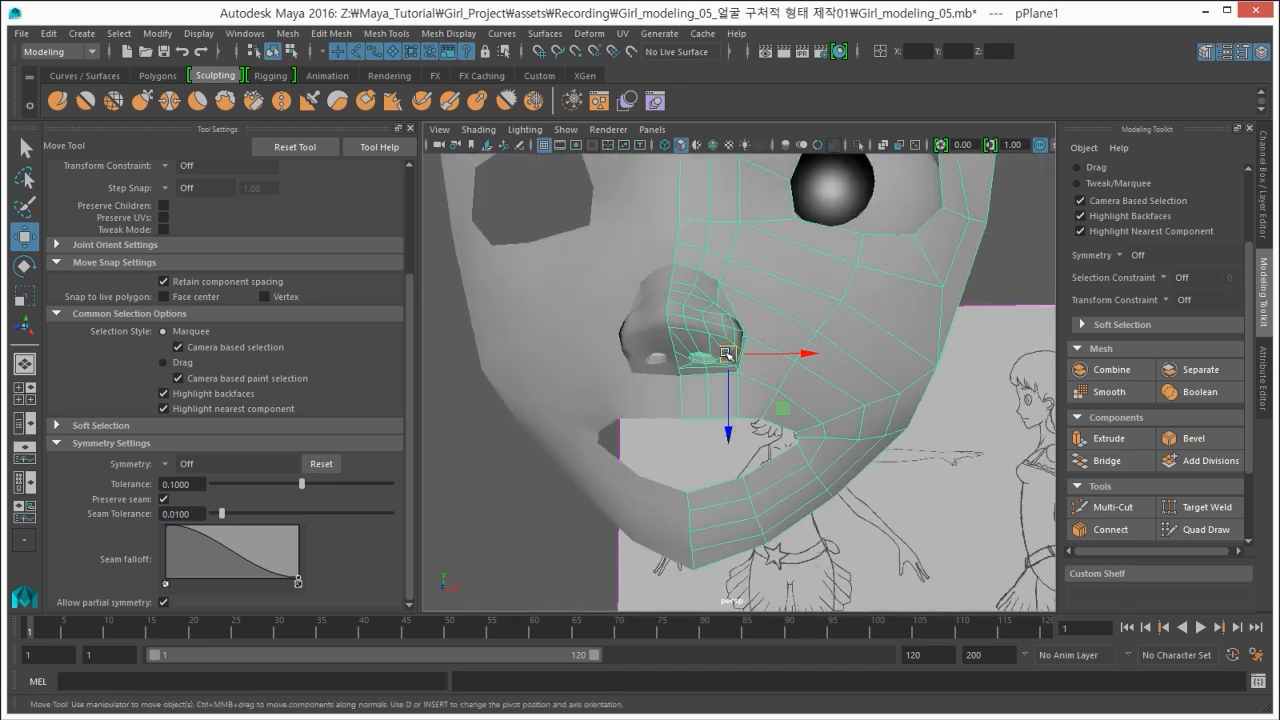
click(448, 38)
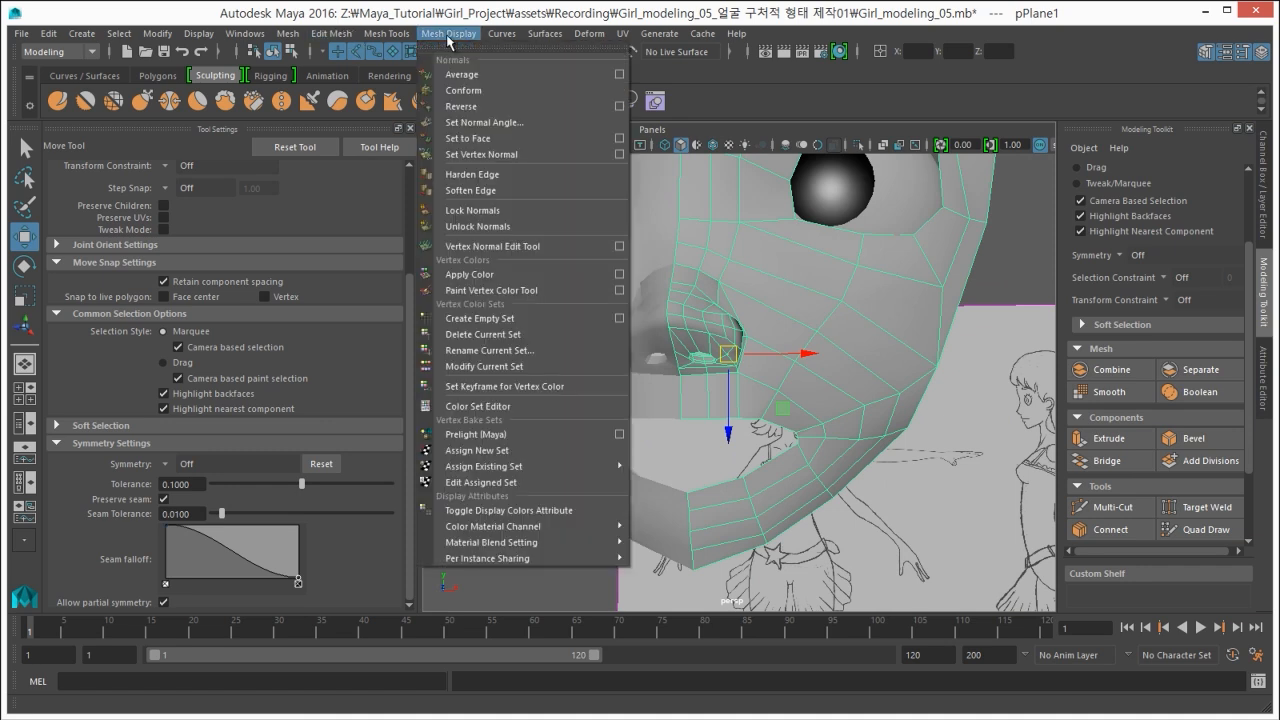
click(472, 190)
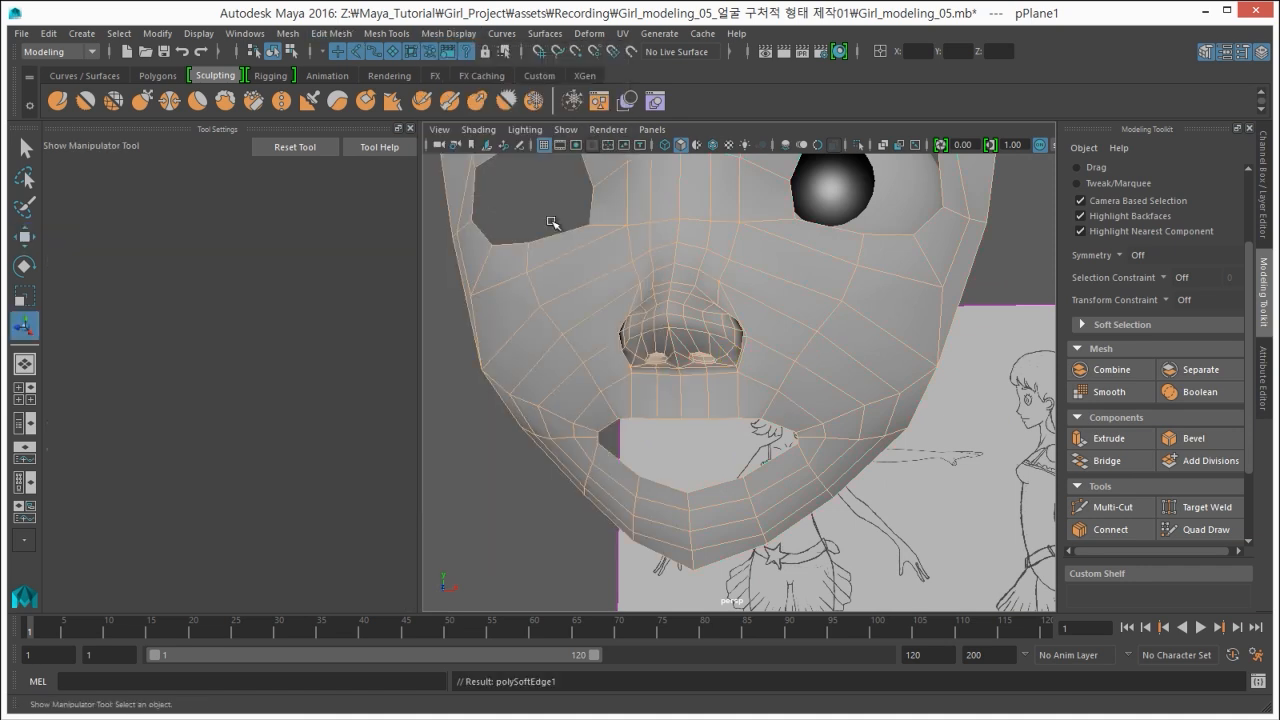
click(479, 417)
Switch to the side view with shaded display and frame the nose profile over the reference drawing.
alt+drag(649, 397, 545, 396)
mouse_move(710, 383)
alt+mouse_down()
mouse_move(642, 384)
mouse_move(711, 380)
alt+mouse_up()
key(space)
key(space)
alt+middle_drag(760, 424, 794, 368)
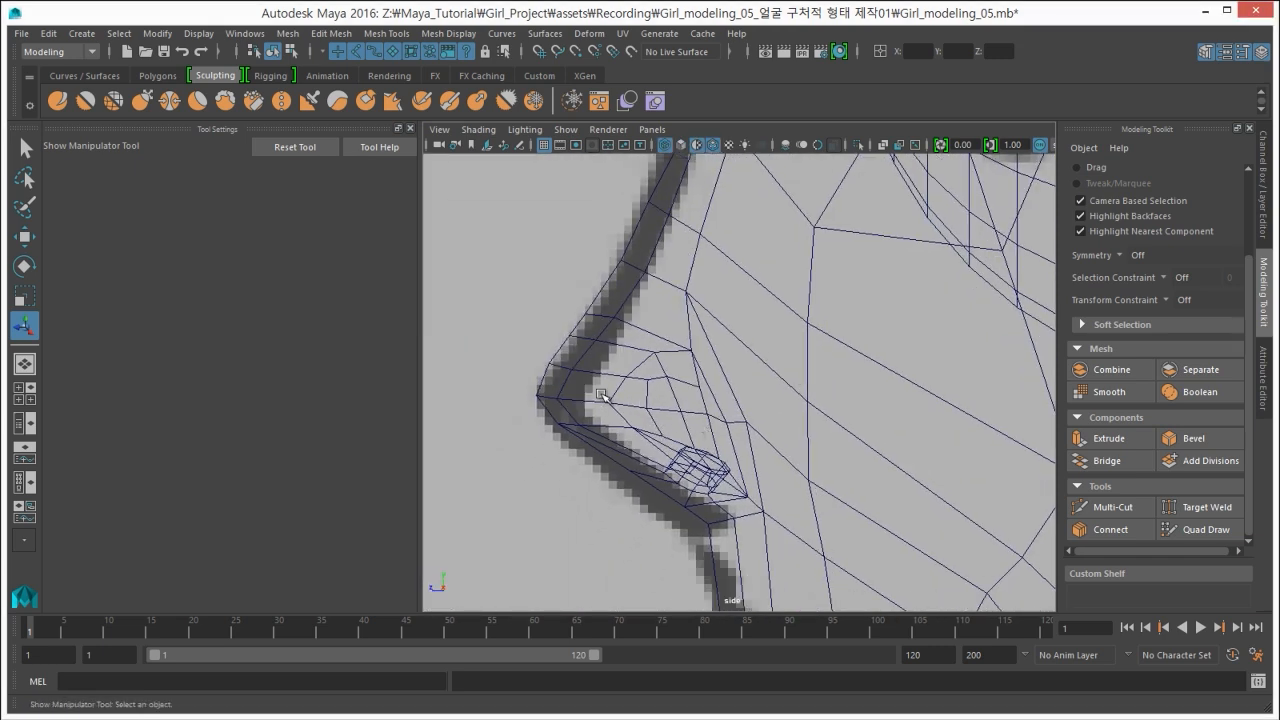
click(655, 449)
alt+right_drag(608, 442, 620, 442)
key(5)
click(563, 476)
alt+middle_drag(582, 478, 590, 461)
click(635, 452)
alt+right_drag(635, 452, 350, 372)
alt+right_drag(569, 429, 795, 470)
Select the vertices along the lower rim of the nose tip in the side view and move them down slightly.
right_click(704, 407)
right_drag(692, 425, 690, 427)
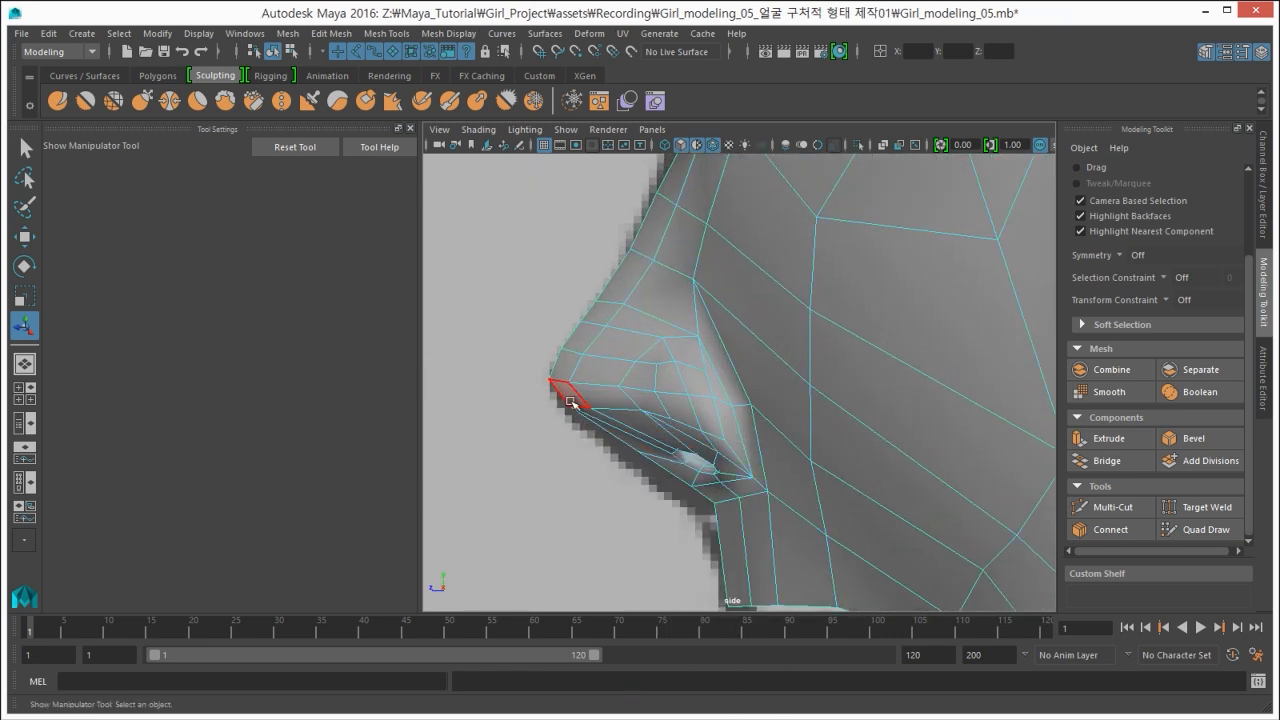
drag(651, 441, 656, 444)
right_drag(622, 419, 541, 410)
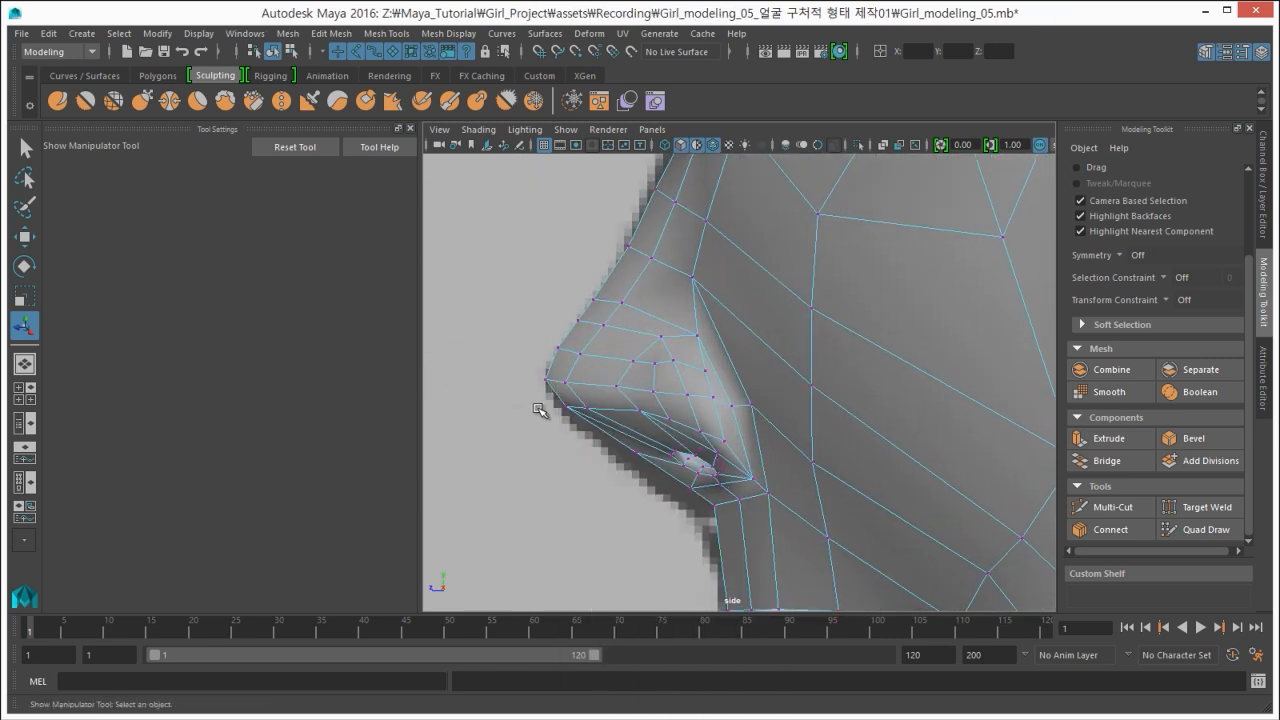
click(541, 403)
drag(543, 400, 594, 408)
right_drag(594, 408, 531, 397)
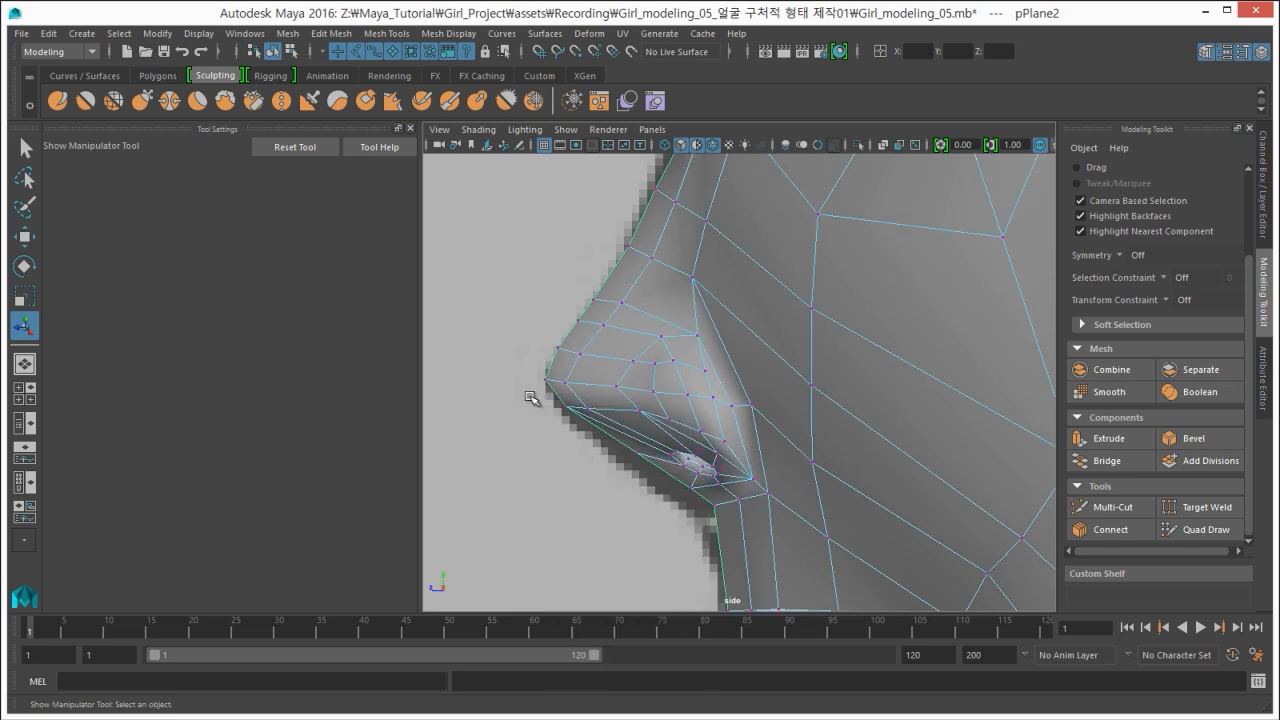
drag(656, 426, 656, 426)
alt+right_drag(609, 437, 610, 447)
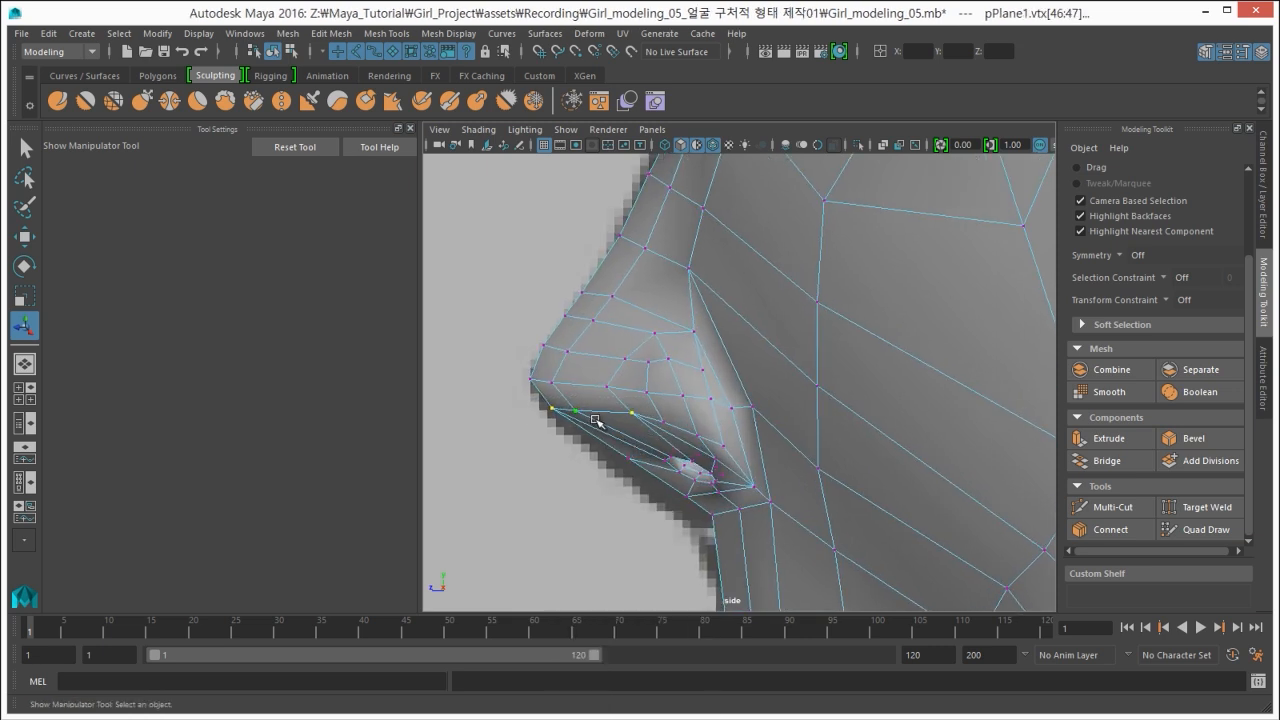
key(w)
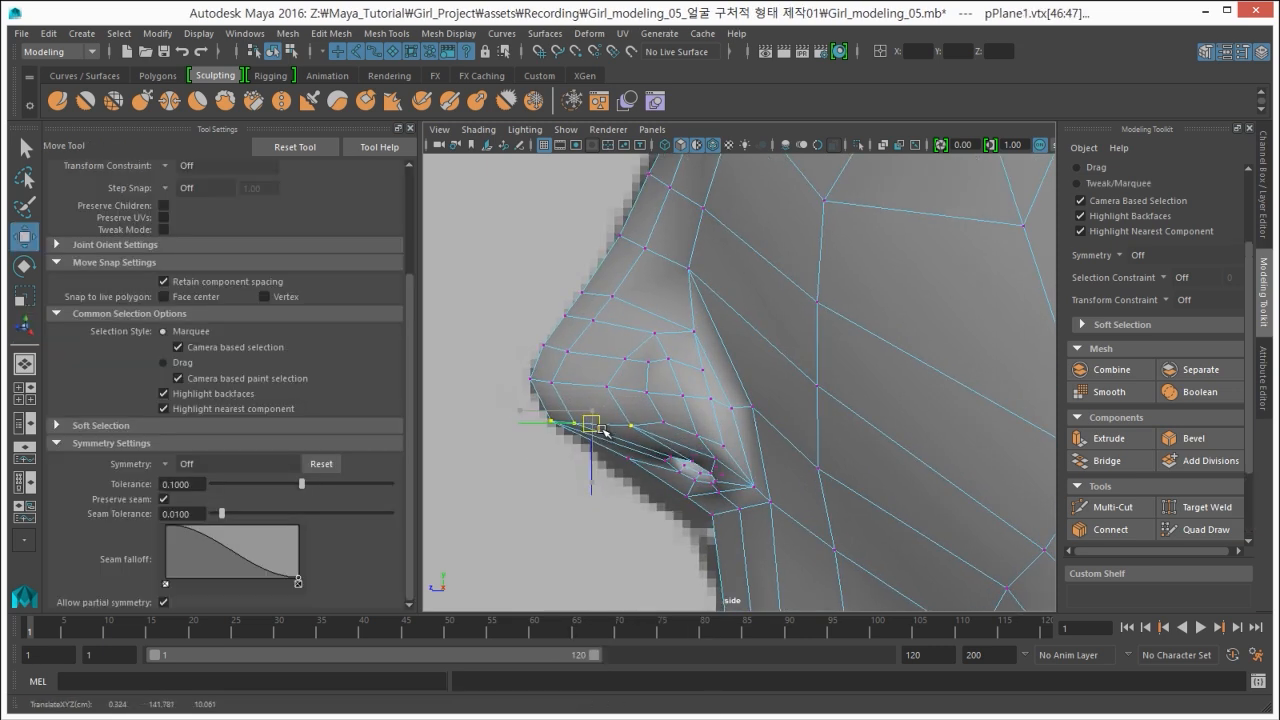
Select the faces on the nose's underside around the nostril in the side view and adjust their height.
alt+right_drag(570, 486, 594, 480)
right_drag(655, 431, 652, 480)
click(493, 530)
click(650, 466)
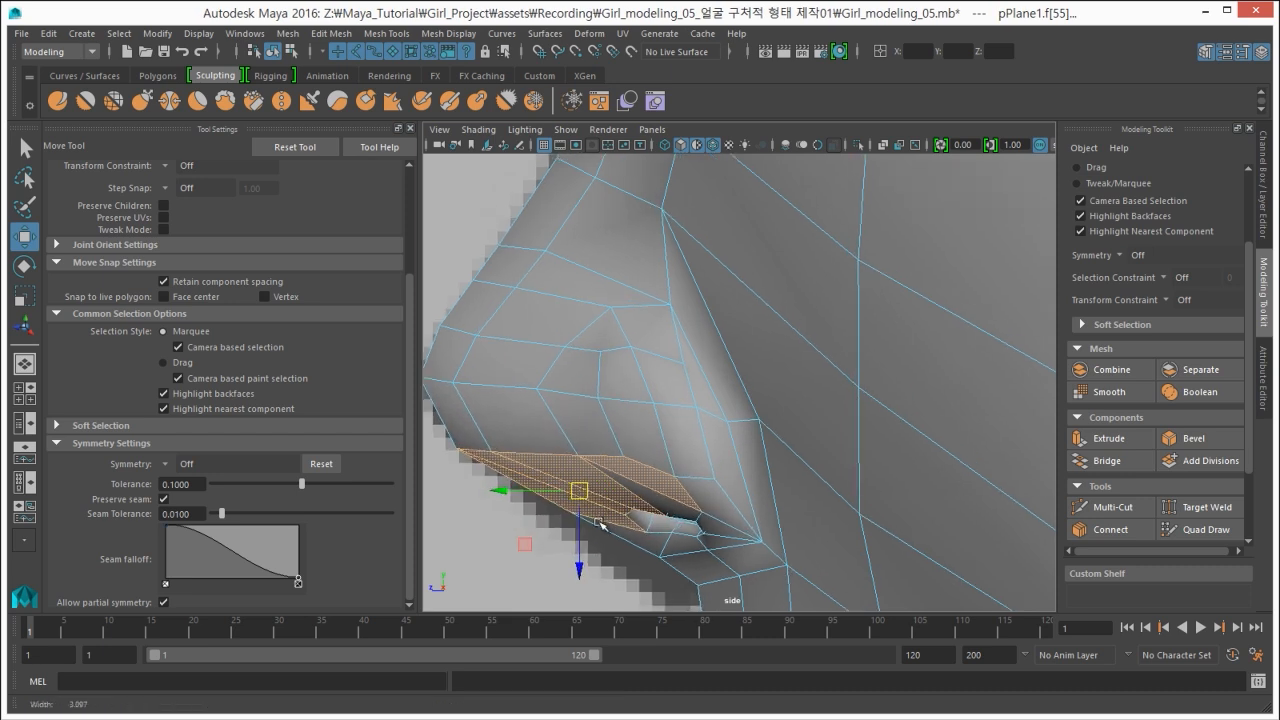
Return to the perspective view in object mode and display the face with smooth mesh preview to check the nose.
key(space)
key(space)
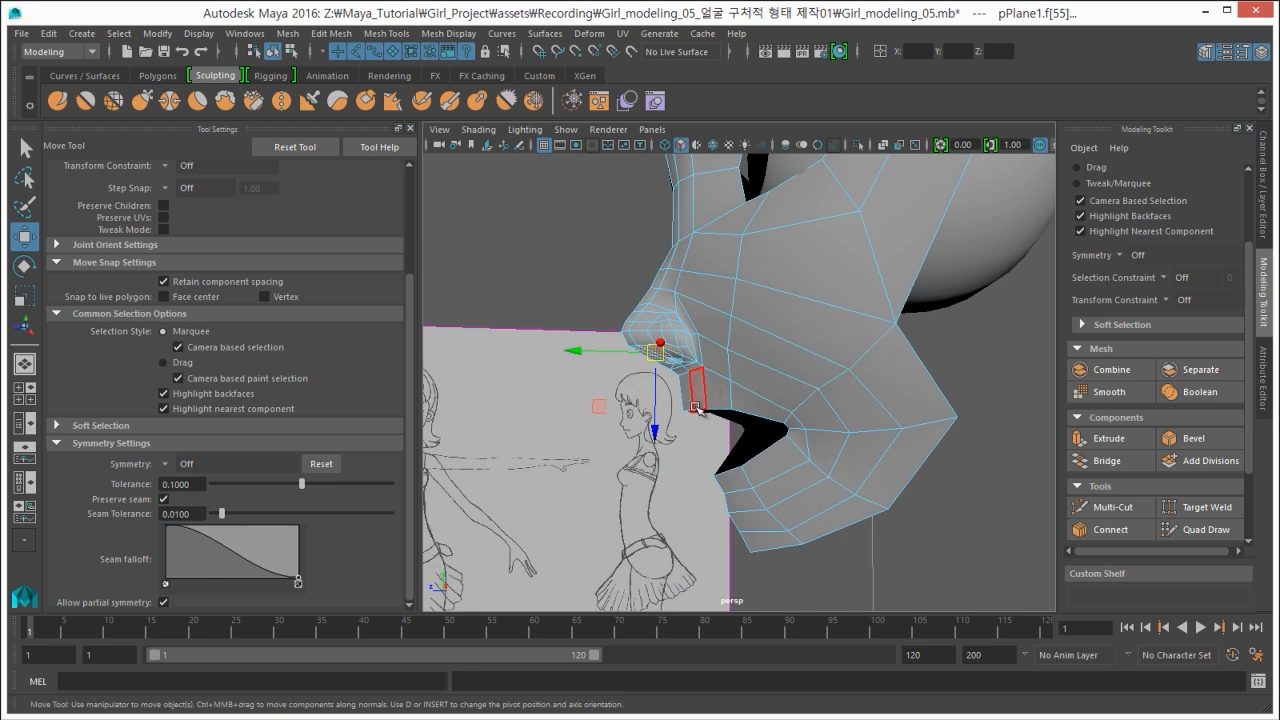
alt+drag(797, 320, 657, 432)
scroll(606, 331, up, 3)
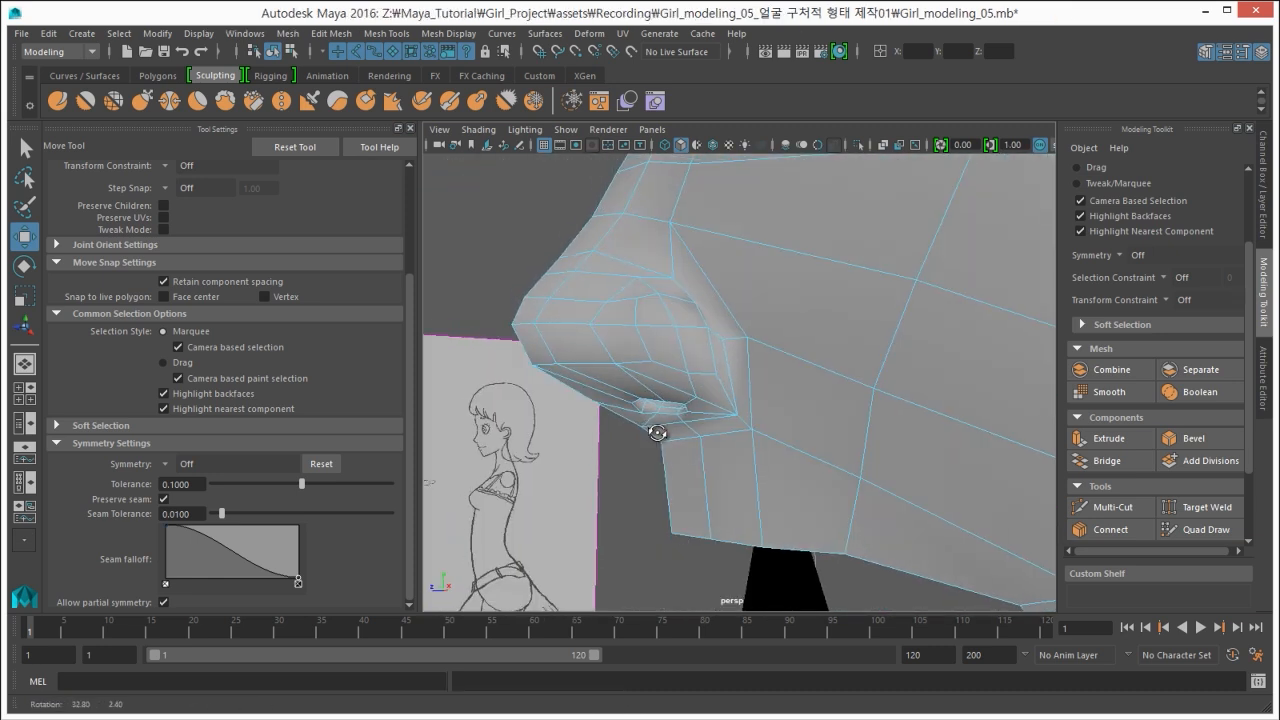
key(F8)
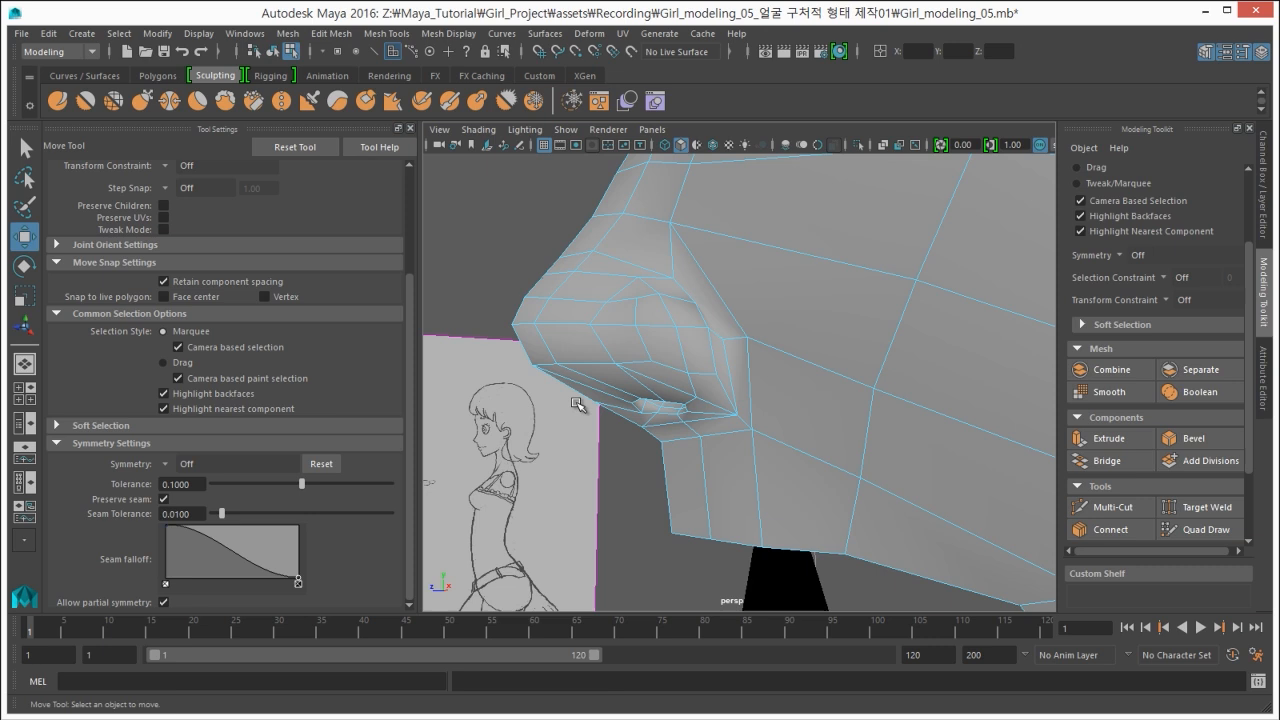
alt+drag(582, 414, 786, 360)
alt+right_drag(786, 360, 969, 414)
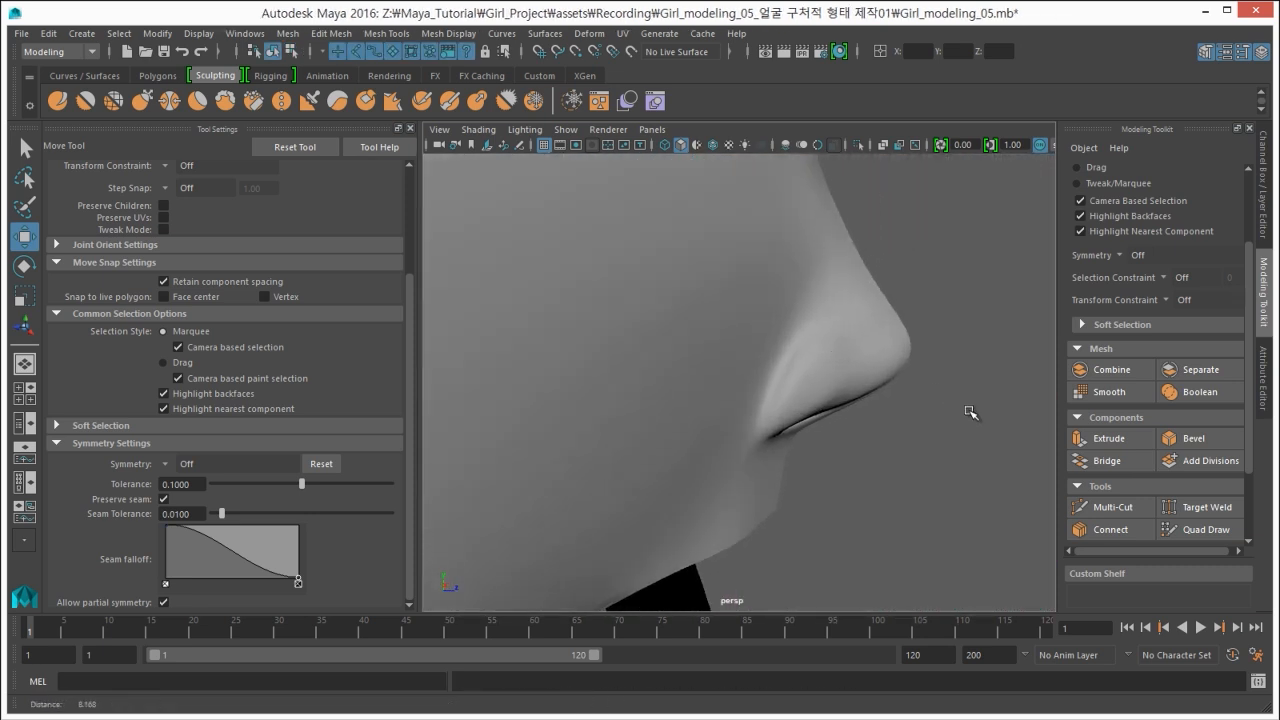
alt+drag(969, 414, 826, 400)
alt+right_drag(826, 400, 887, 429)
Reposition the vertices along the crease beside the nose wing on the smoothed mesh to soften the transition to the cheek.
click(807, 367)
right_drag(806, 347, 754, 356)
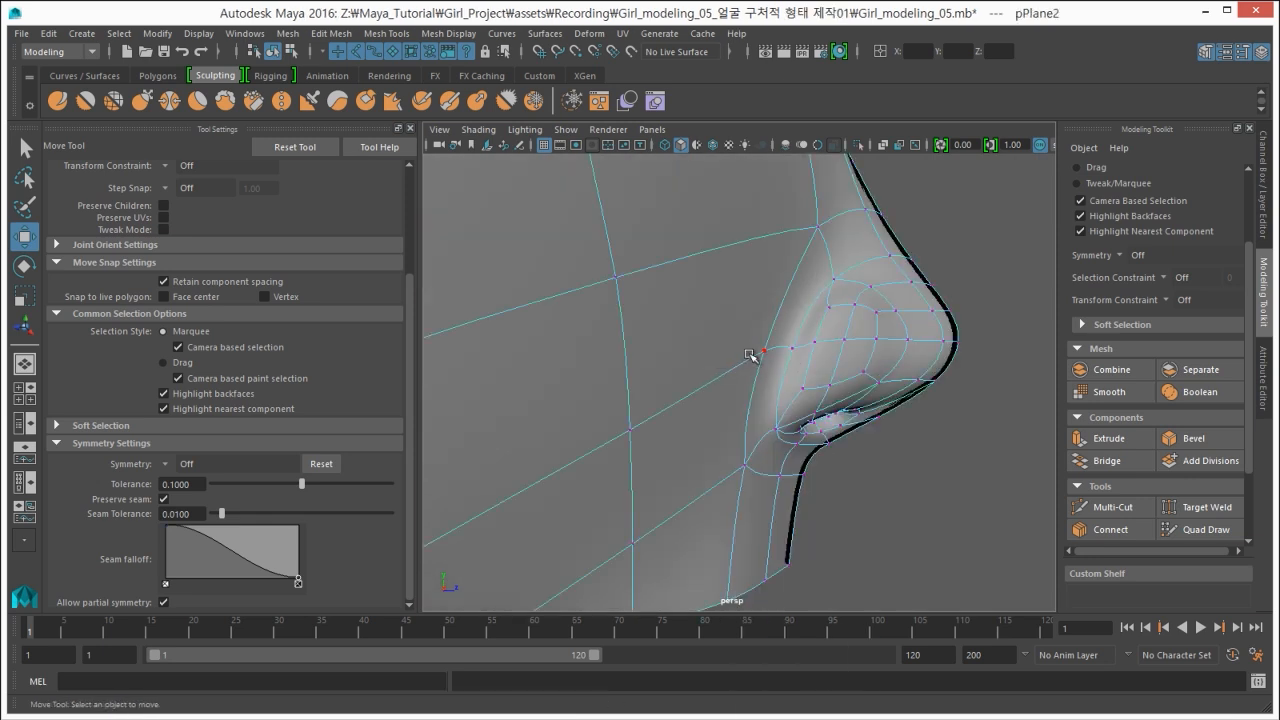
click(770, 348)
alt+drag(769, 379, 820, 368)
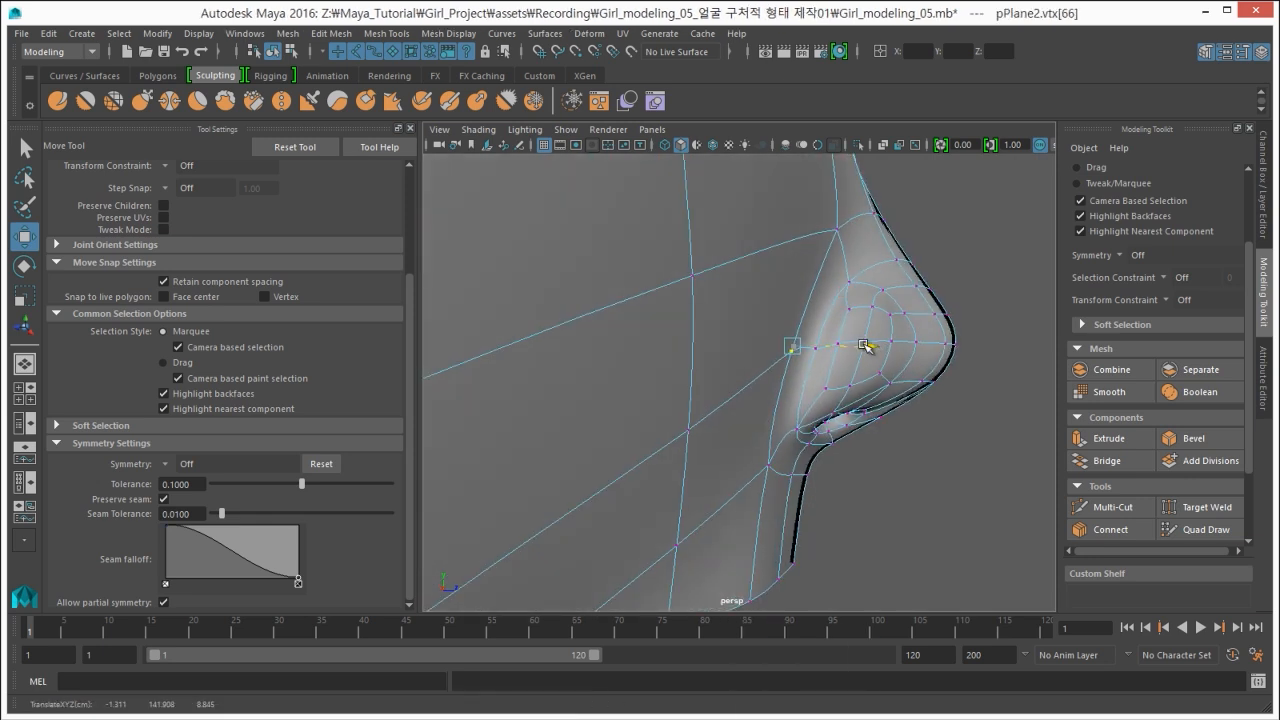
click(810, 348)
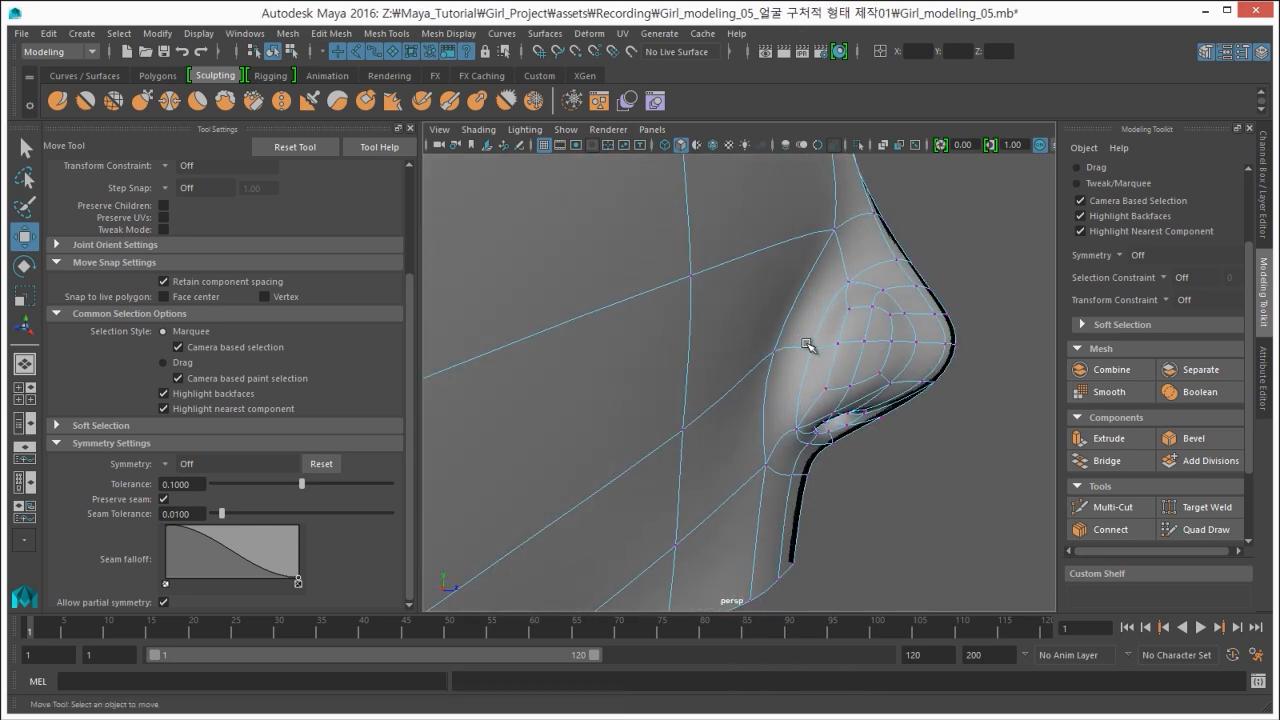
alt+drag(857, 370, 811, 368)
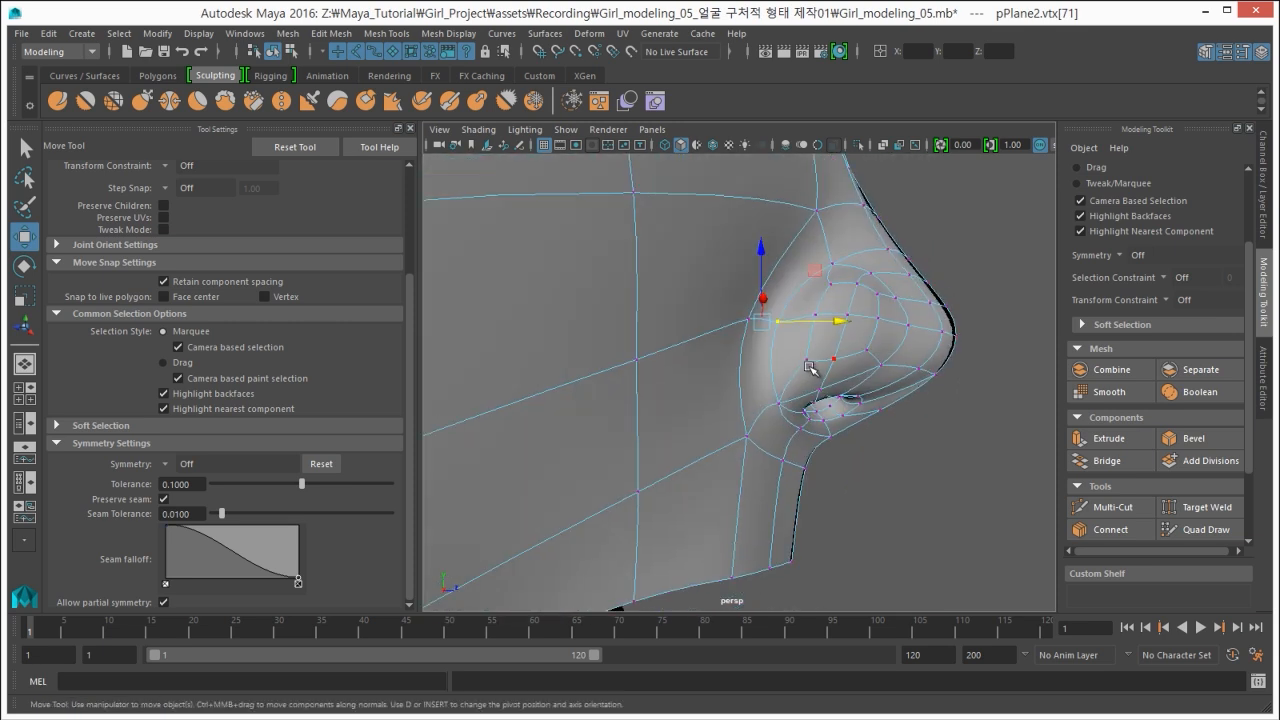
click(745, 328)
Select the centre-line edges of both face halves, running from the forehead over the nose and down to the chin.
alt+drag(745, 328, 662, 246)
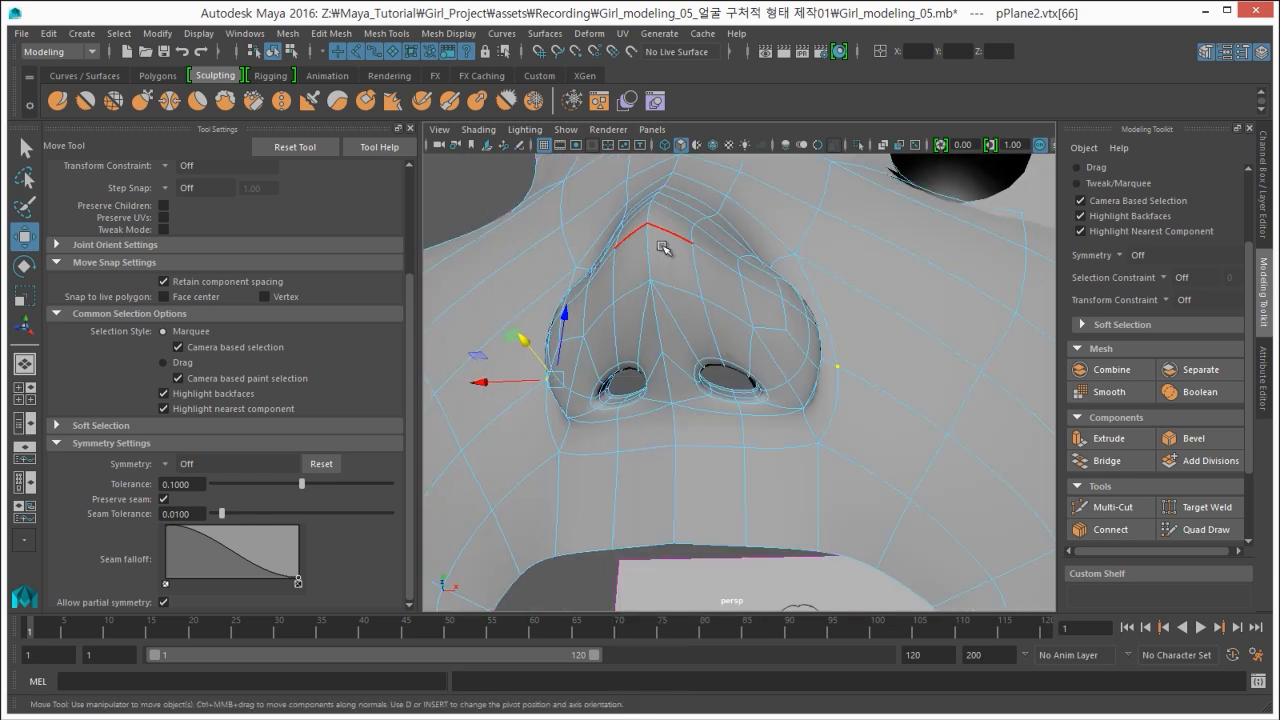
double_click(648, 255)
alt+right_drag(688, 343, 567, 279)
alt+drag(567, 279, 655, 390)
alt+right_drag(655, 390, 610, 348)
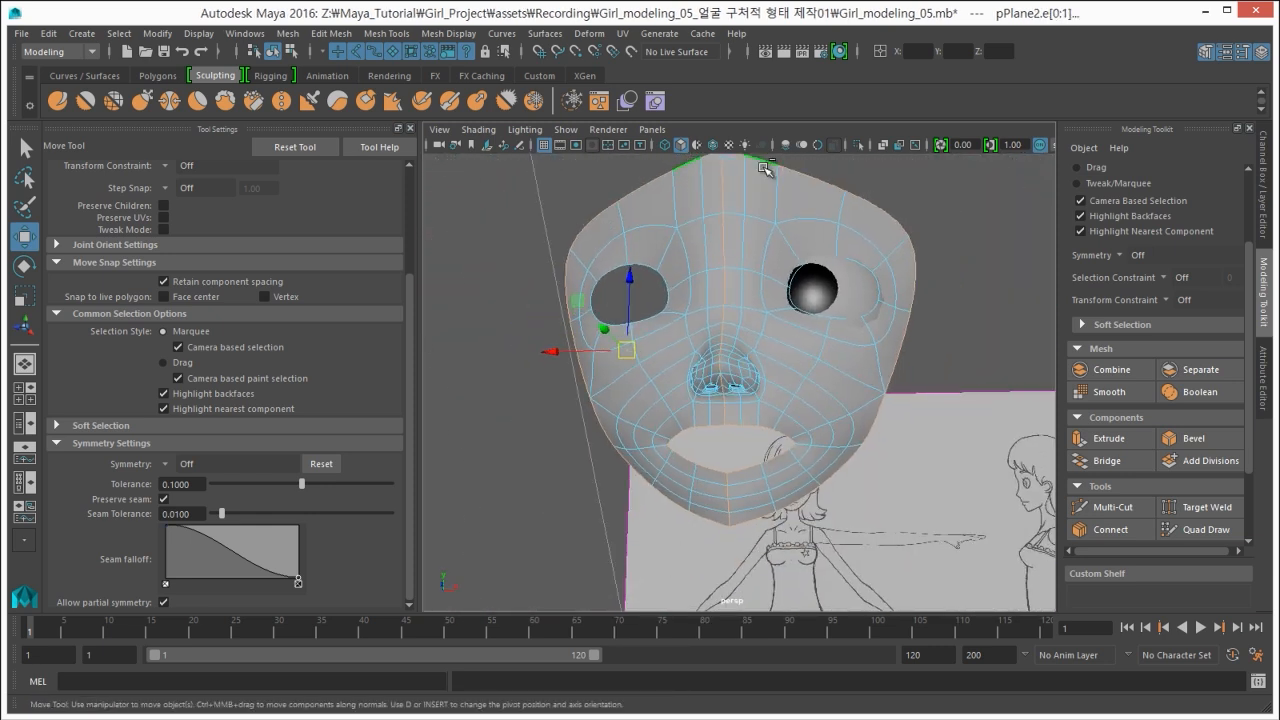
alt+drag(869, 589, 890, 590)
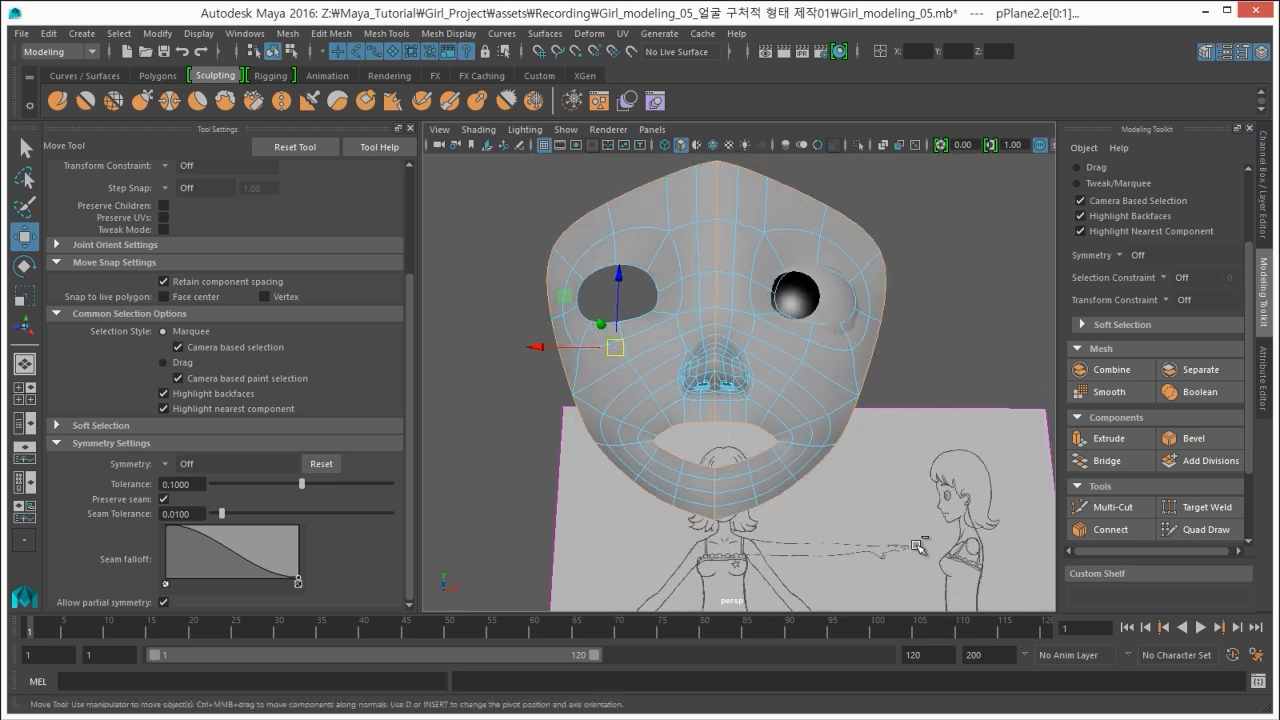
drag(752, 148, 754, 163)
click(698, 487)
scroll(698, 487, up, 4)
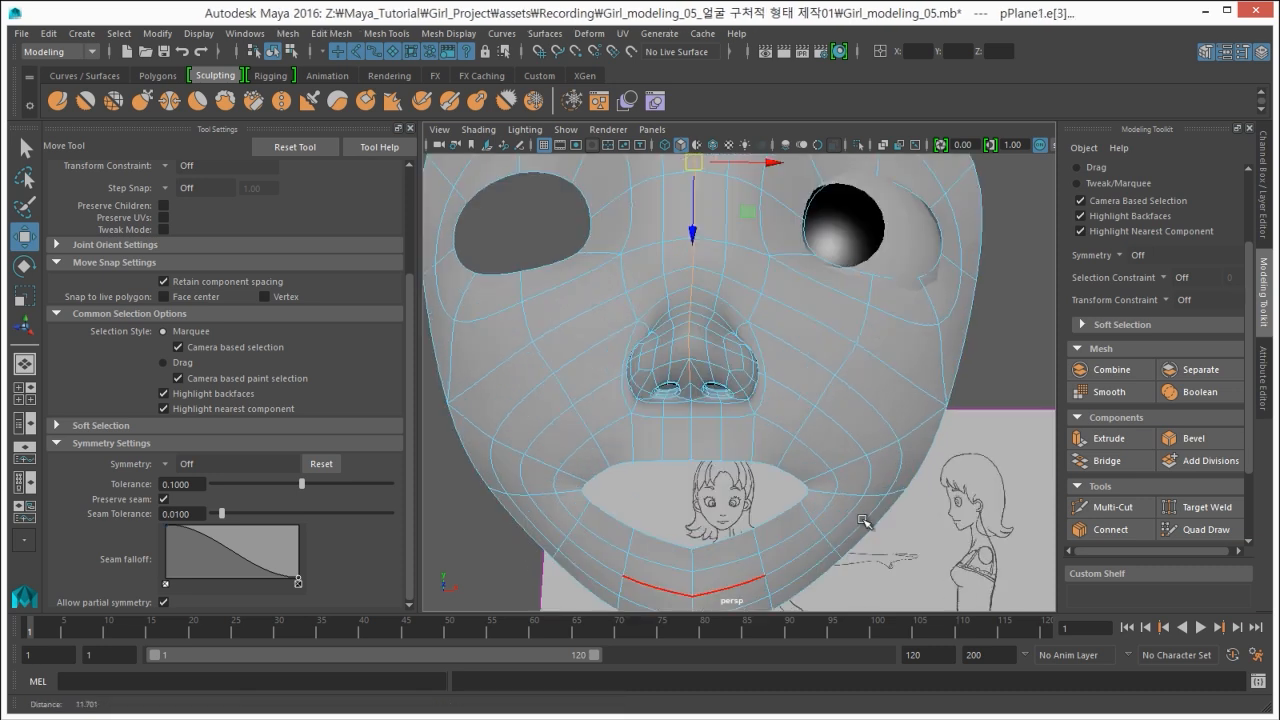
shift+click(692, 435)
alt+drag(648, 514, 667, 414)
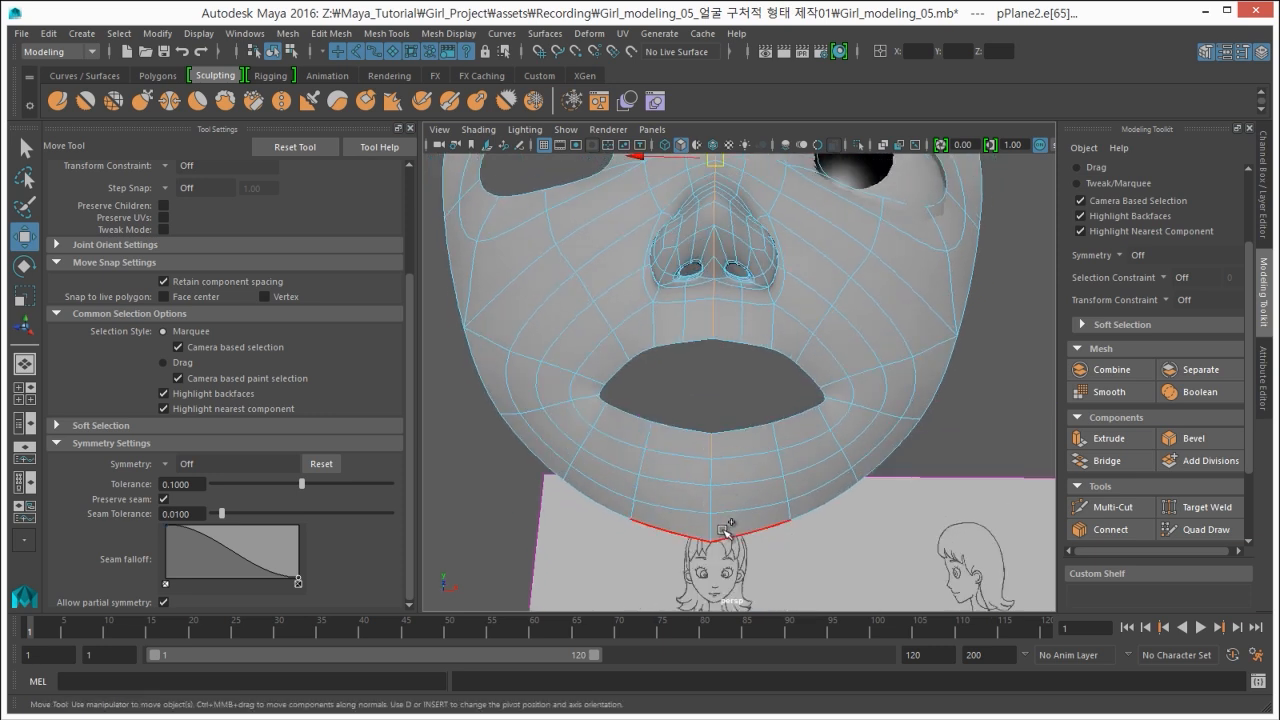
alt+right_drag(709, 518, 608, 464)
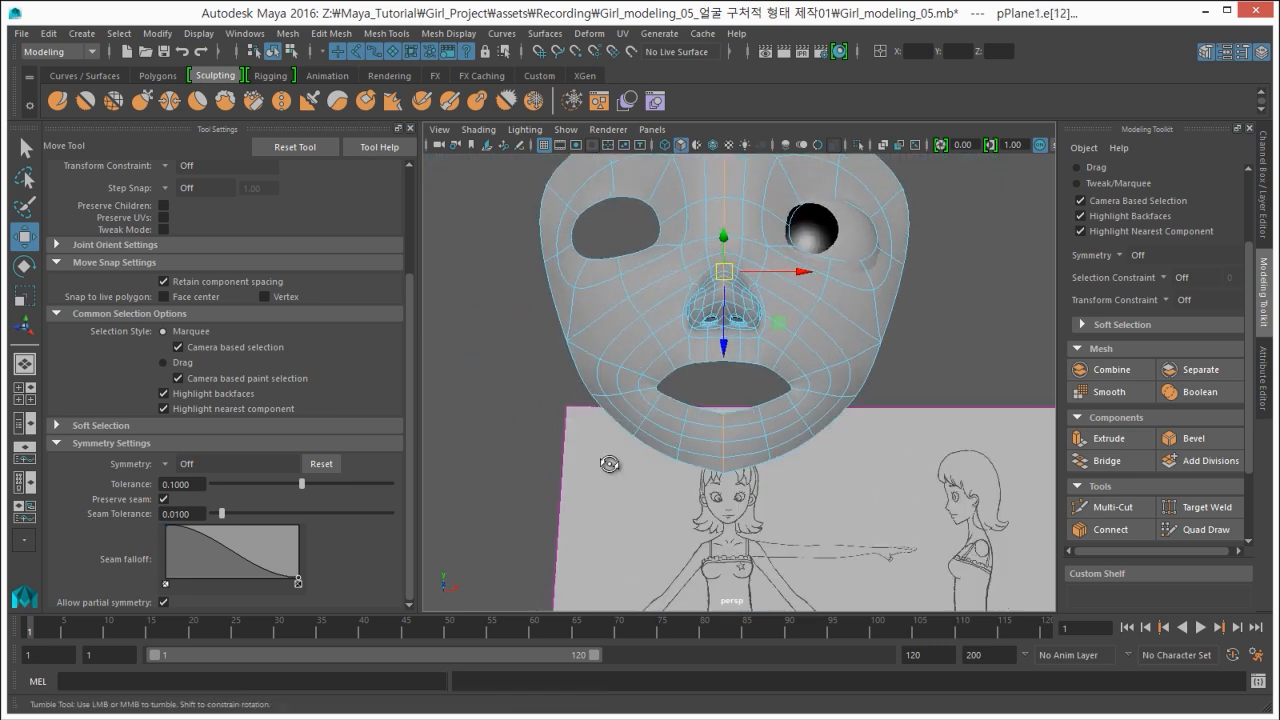
Align the selected centre-line edges of the face to one absolute X coordinate and clear the selection.
alt+drag(608, 464, 604, 564)
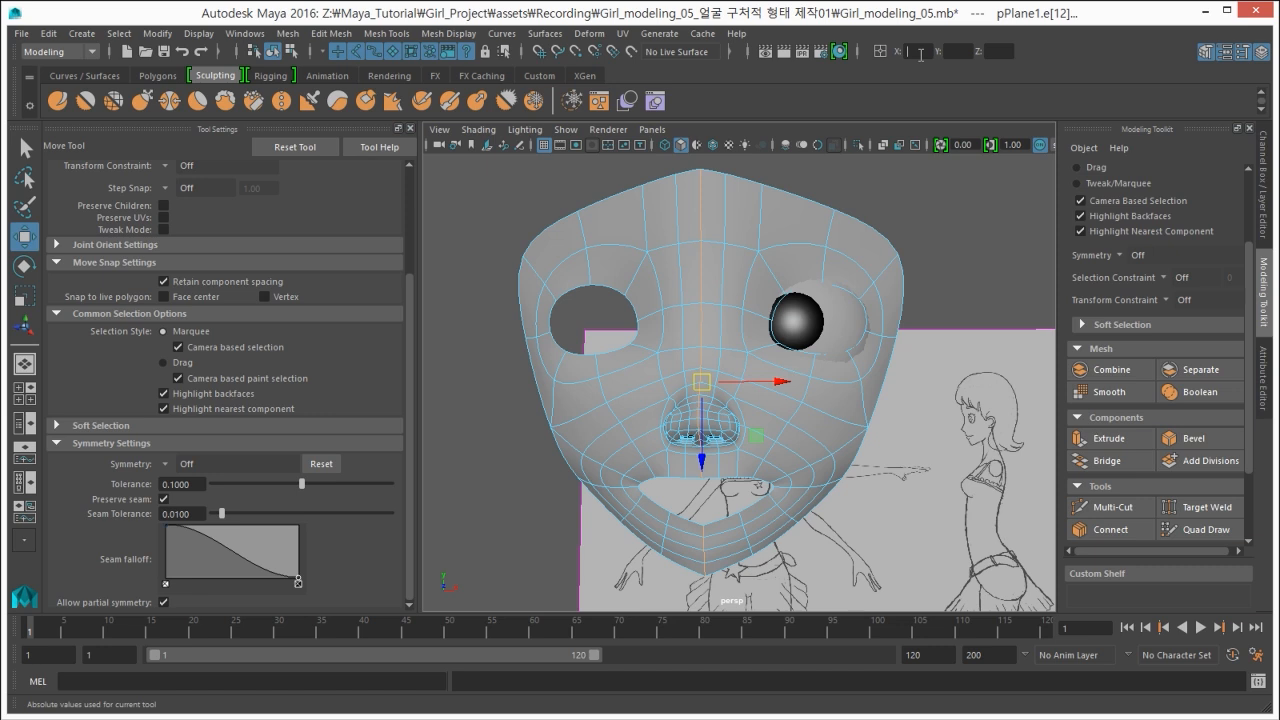
key(Return)
alt+drag(640, 292, 554, 283)
click(554, 283)
Turn off smooth mesh preview and reposition the vertices along the side of the nose bridge.
alt+right_drag(554, 283, 620, 306)
alt+drag(620, 306, 549, 376)
key(1)
alt+right_drag(549, 376, 668, 355)
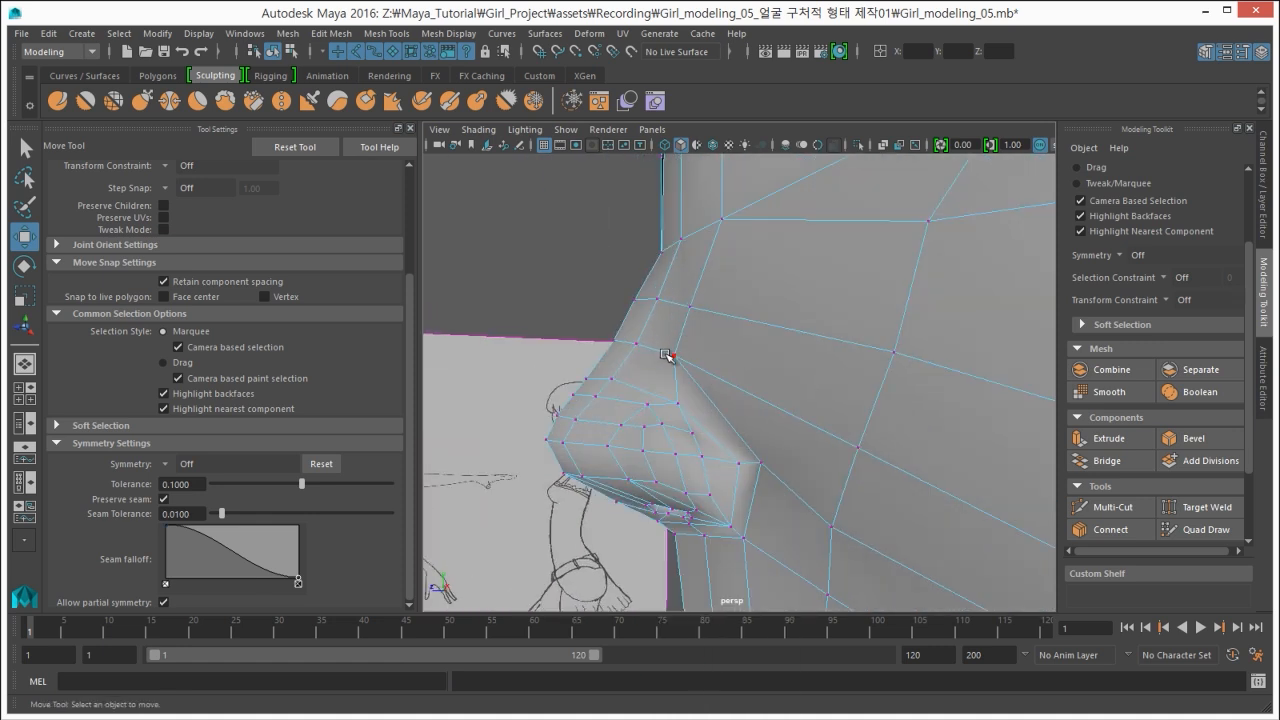
click(670, 355)
alt+drag(670, 355, 720, 315)
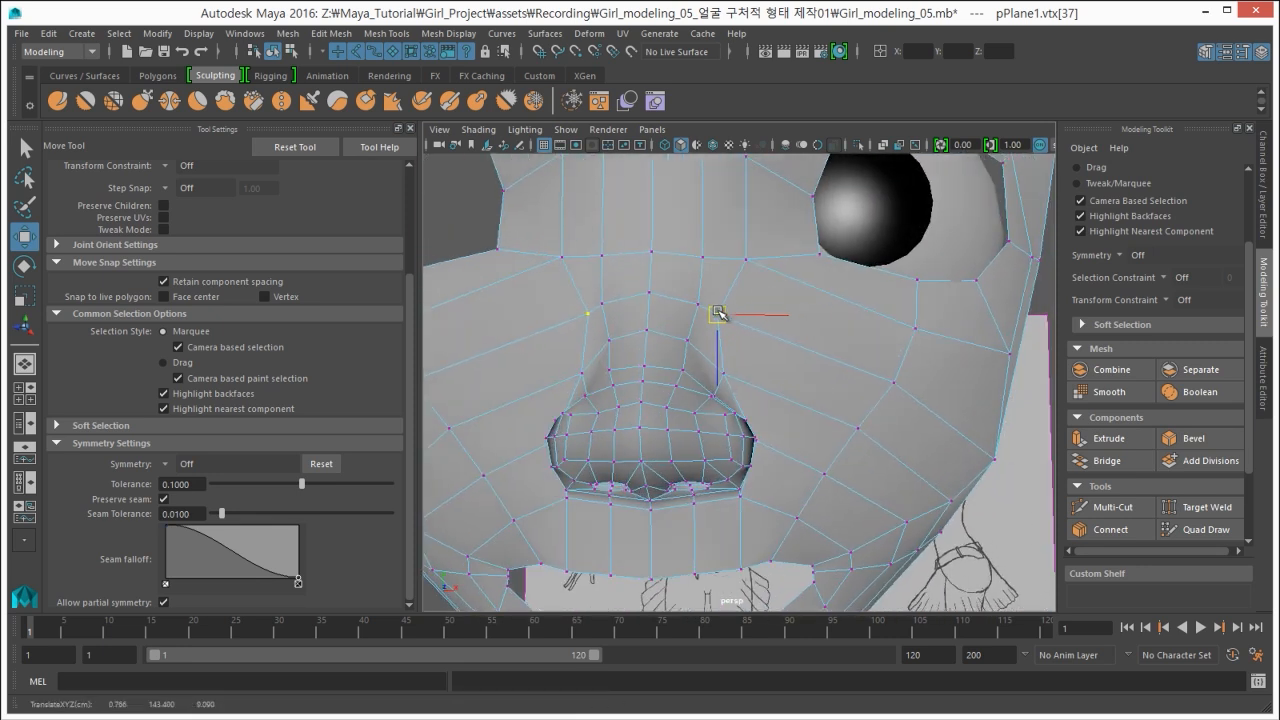
key(ctrl+z)
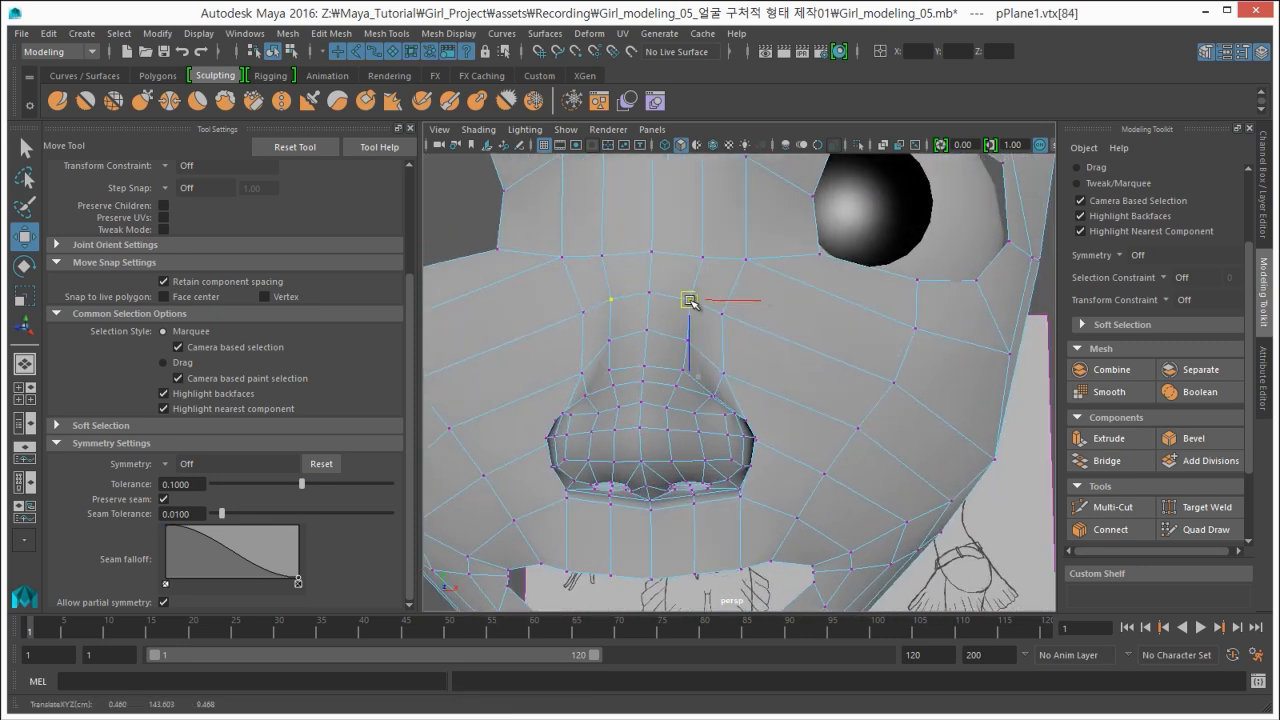
click(704, 257)
mouse_move(720, 258)
mouse_down()
mouse_move(520, 306)
mouse_move(683, 323)
mouse_move(725, 236)
mouse_up()
alt+right_drag(724, 236, 723, 331)
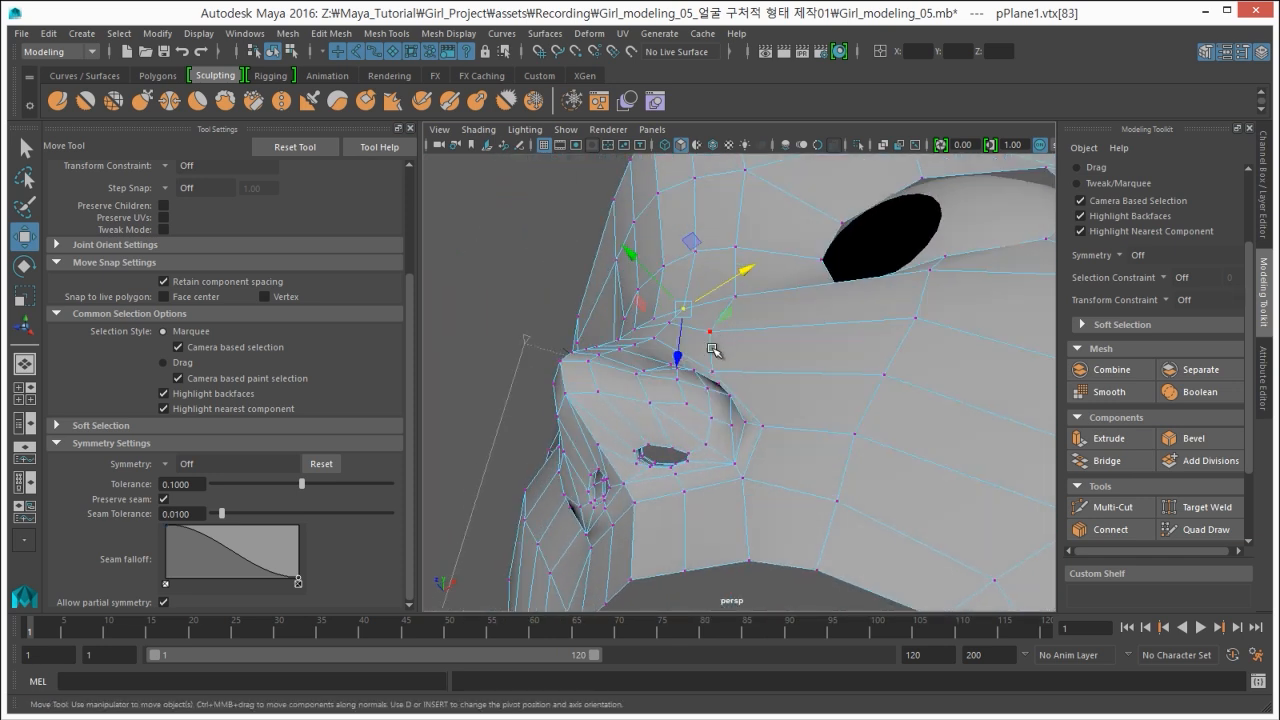
Inspect the nose's underside in object mode and adjust the centre-seam vertex between the nostrils.
key(F8)
alt+drag(598, 413, 742, 392)
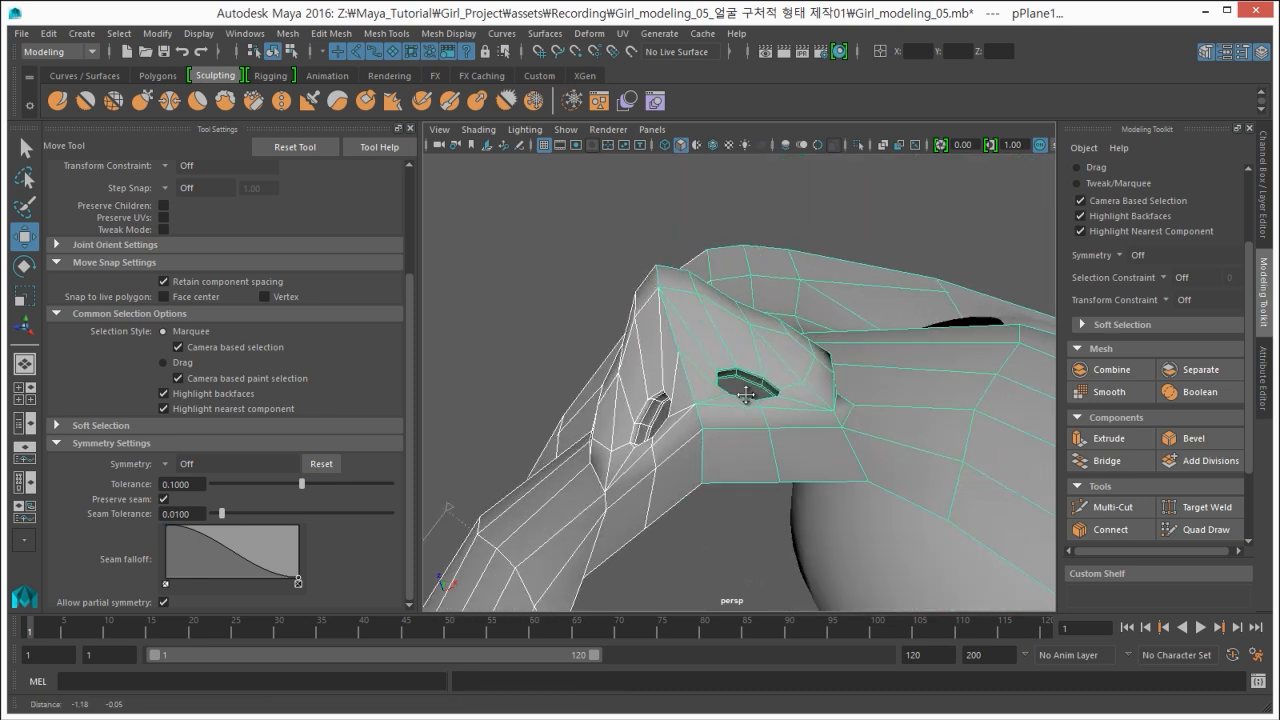
alt+right_drag(742, 392, 829, 437)
alt+drag(829, 437, 722, 333)
key(F8)
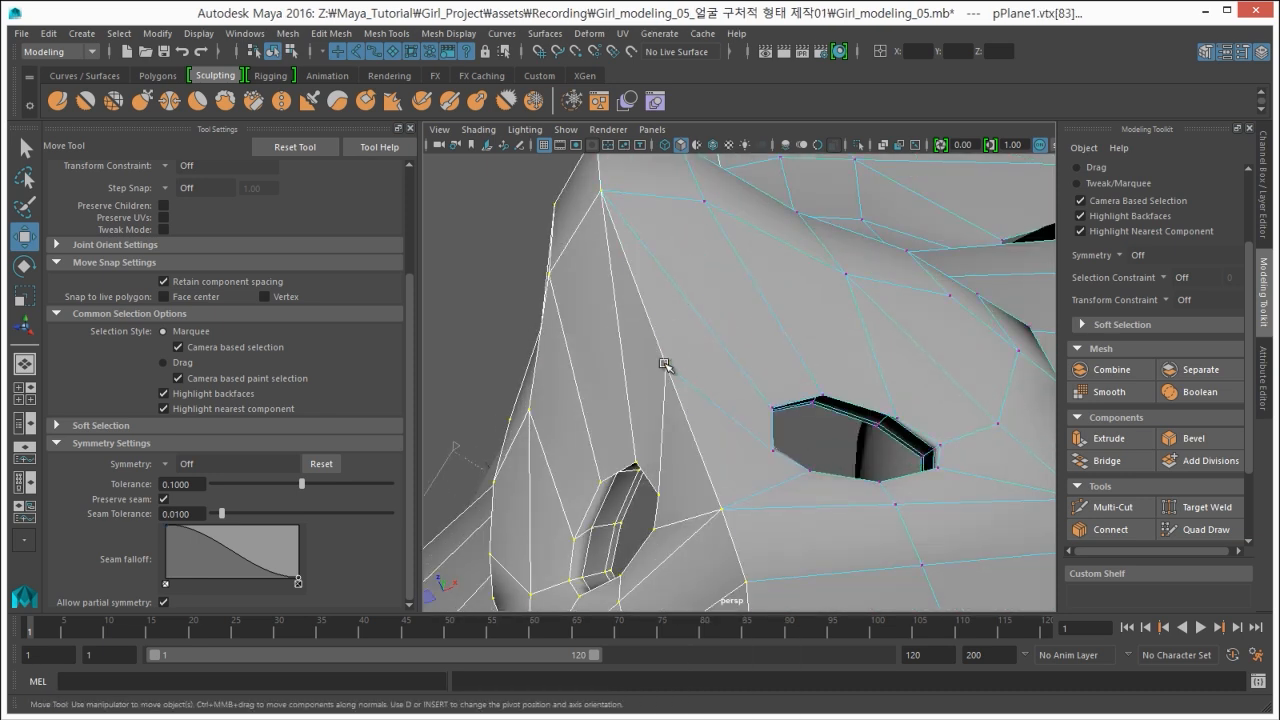
click(664, 365)
mouse_move(662, 368)
mouse_down()
mouse_move(704, 459)
mouse_move(717, 349)
mouse_move(666, 354)
mouse_up()
alt+right_drag(666, 354, 634, 222)
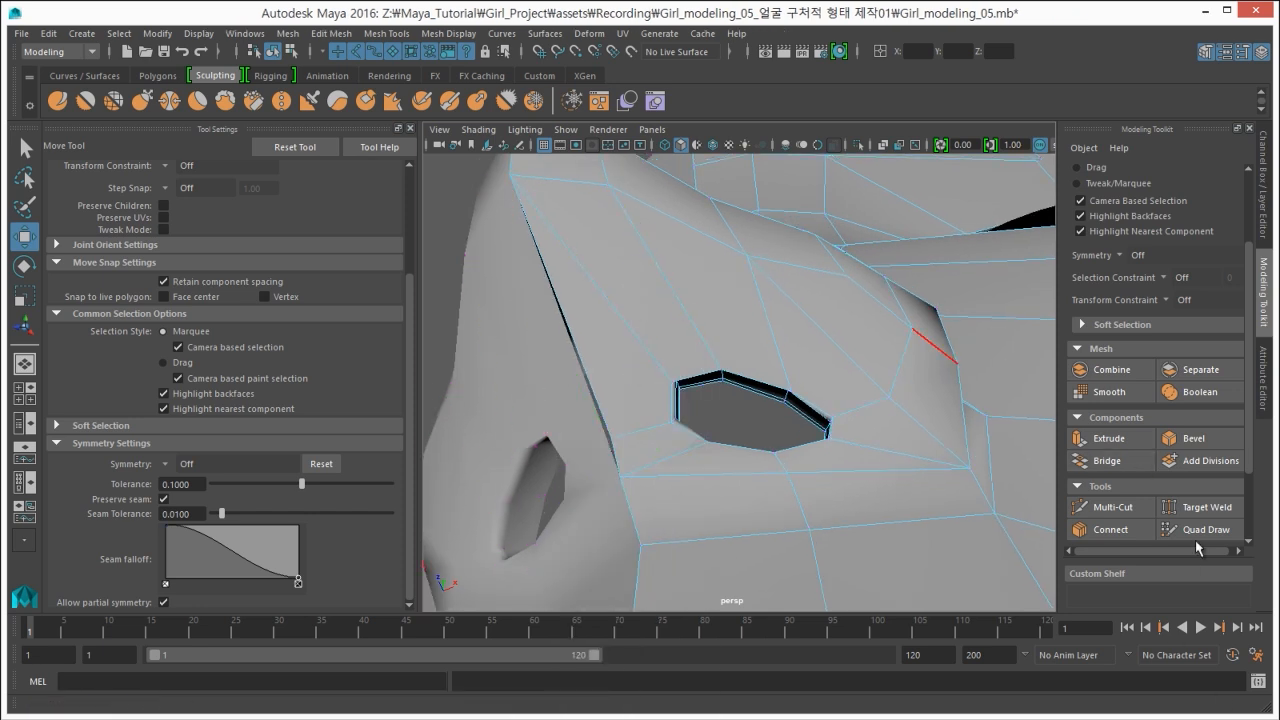
Cut a closed ring of edges around the nostril on the nose's underside with Multi-Cut.
click(1111, 507)
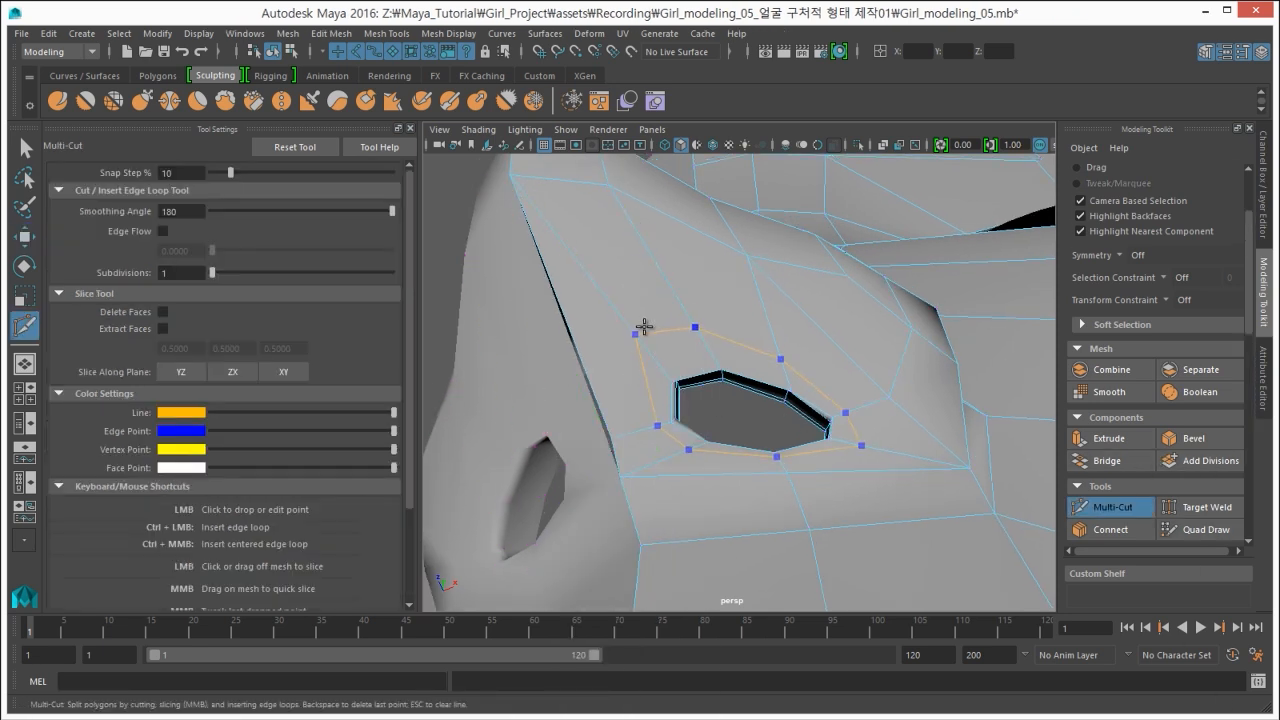
key(Return)
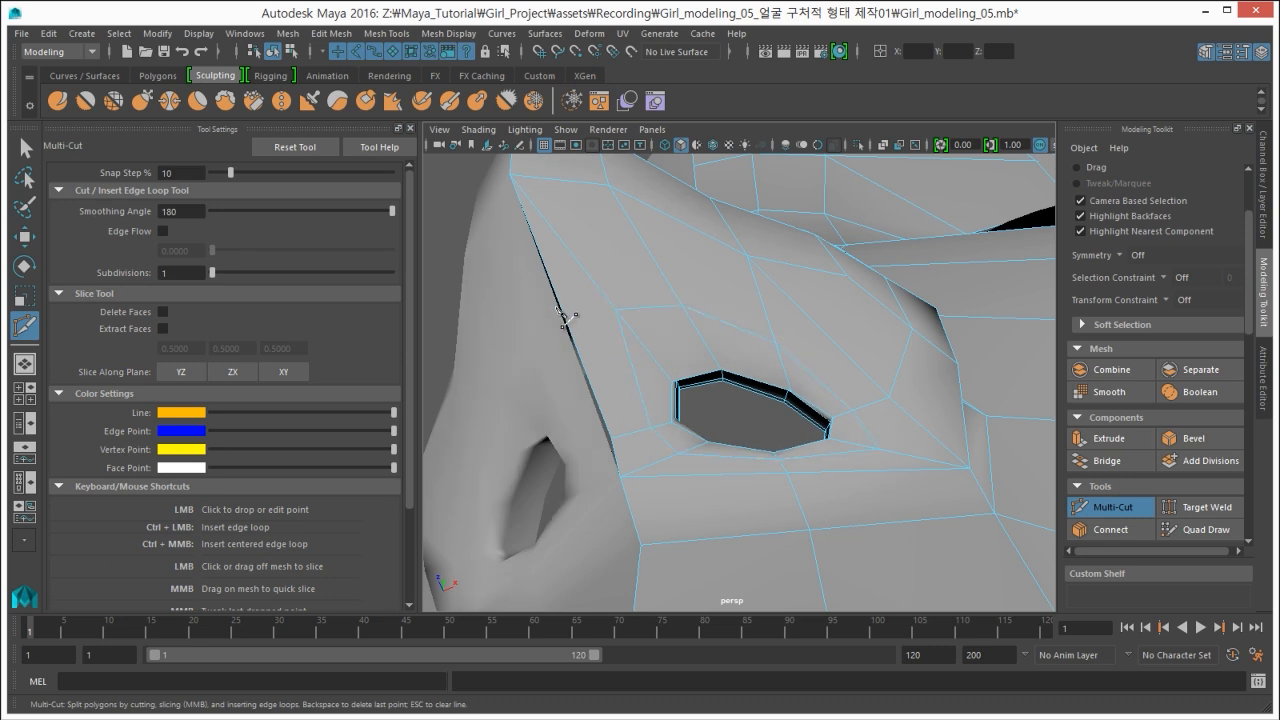
key(q)
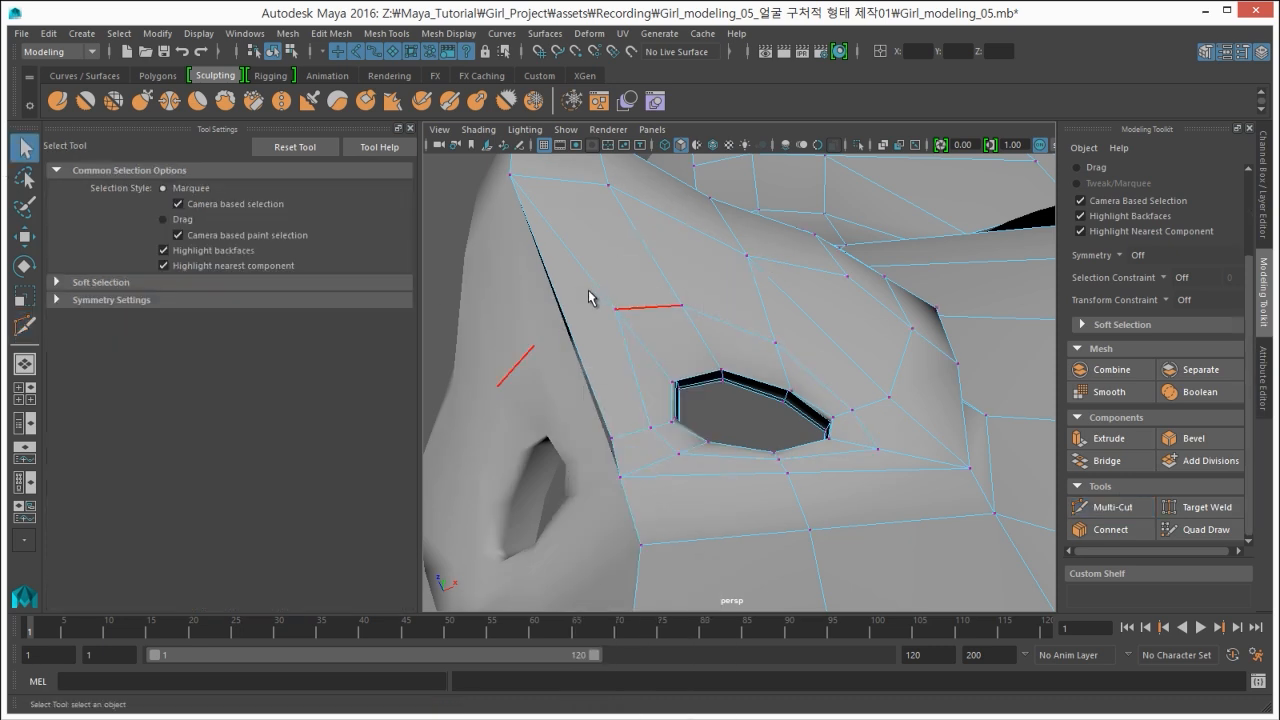
Reposition the ring vertices between the nostril and the nose tip to even out the underside.
right_drag(583, 287, 587, 262)
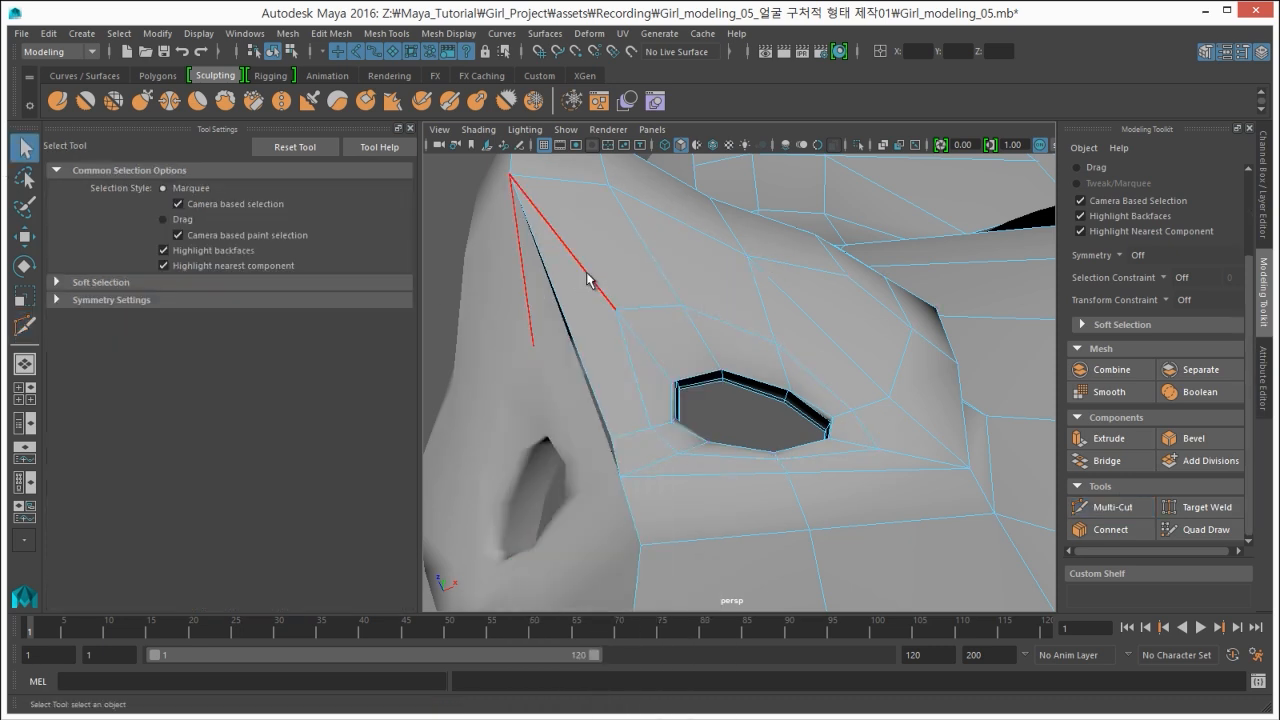
click(587, 272)
alt+drag(634, 411, 648, 382)
right_drag(626, 328, 576, 331)
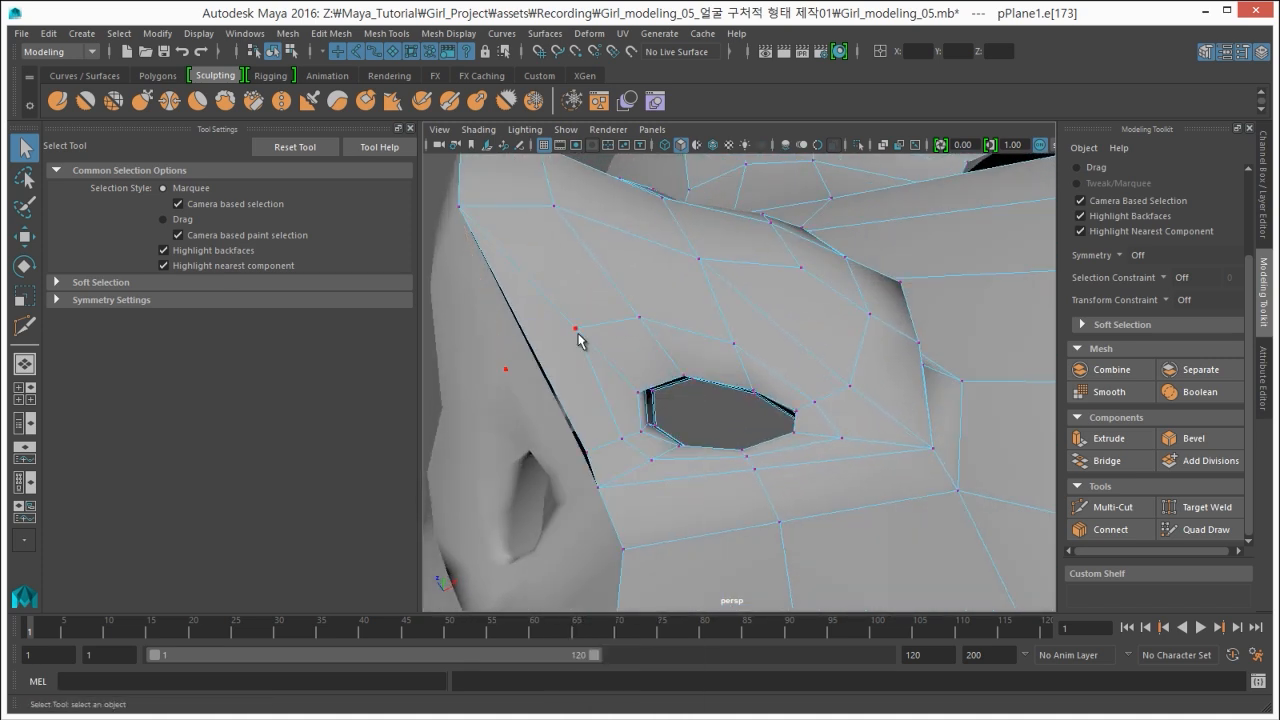
click(576, 330)
key(w)
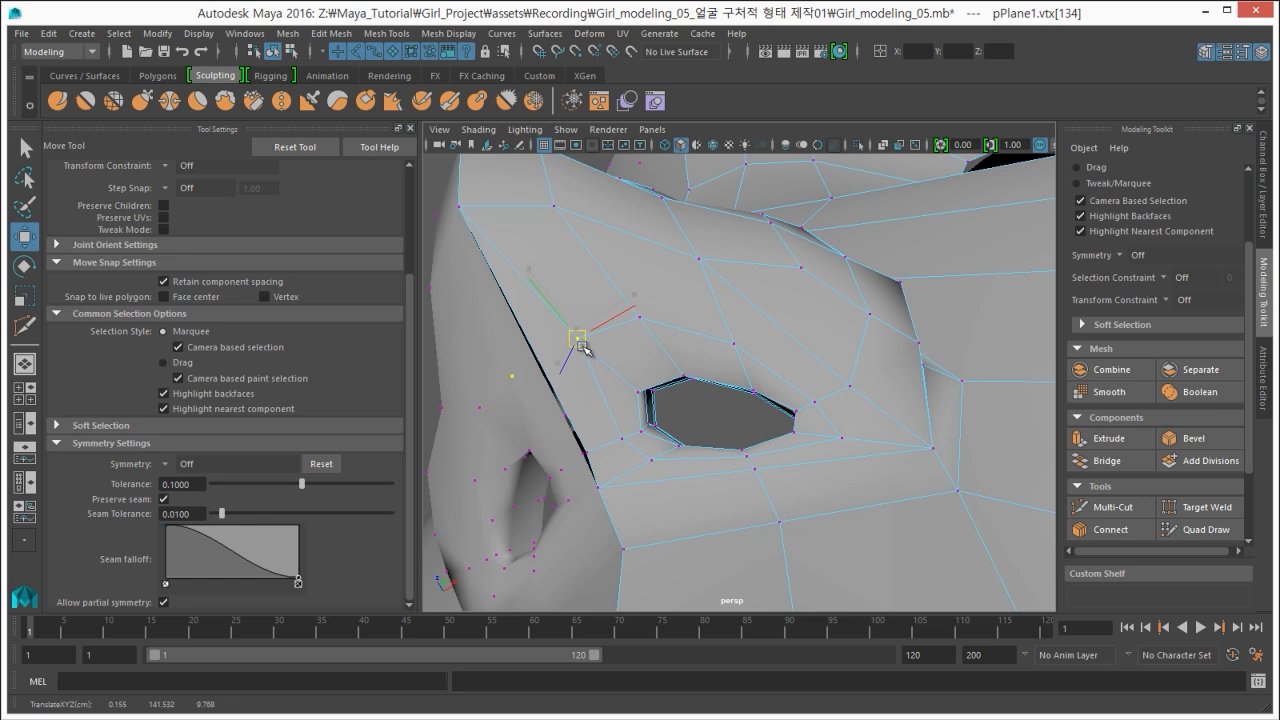
click(627, 302)
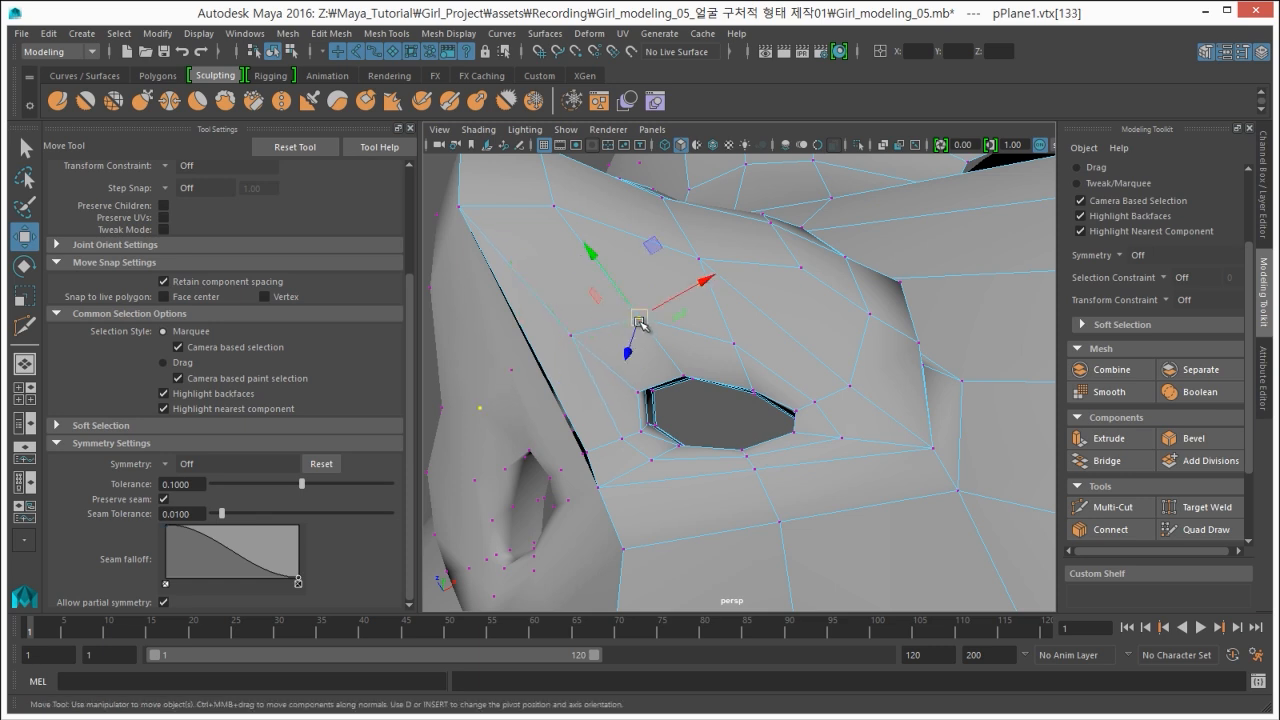
Adjust the vertex between the nostril and the nose wing to round the wing's underside.
alt+drag(640, 456, 895, 393)
click(777, 451)
alt+drag(777, 451, 779, 430)
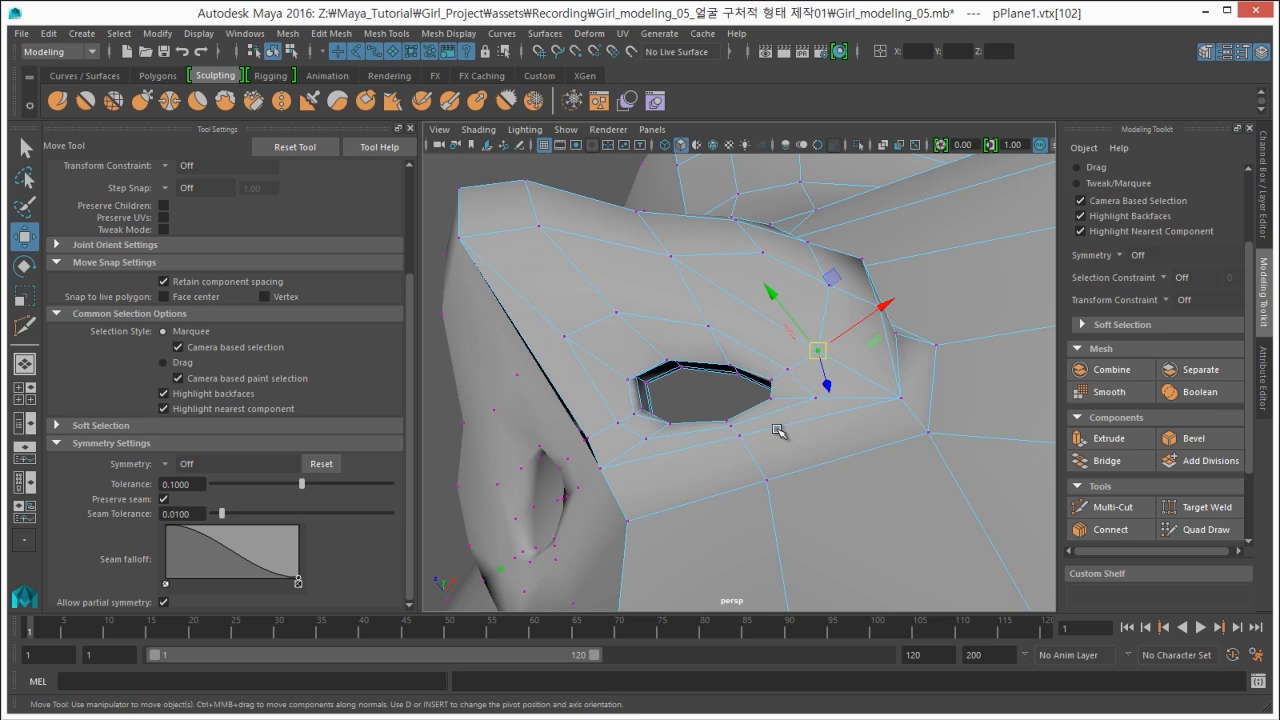
drag(818, 352, 828, 345)
alt+right_drag(812, 365, 631, 391)
alt+drag(631, 391, 600, 425)
click(543, 389)
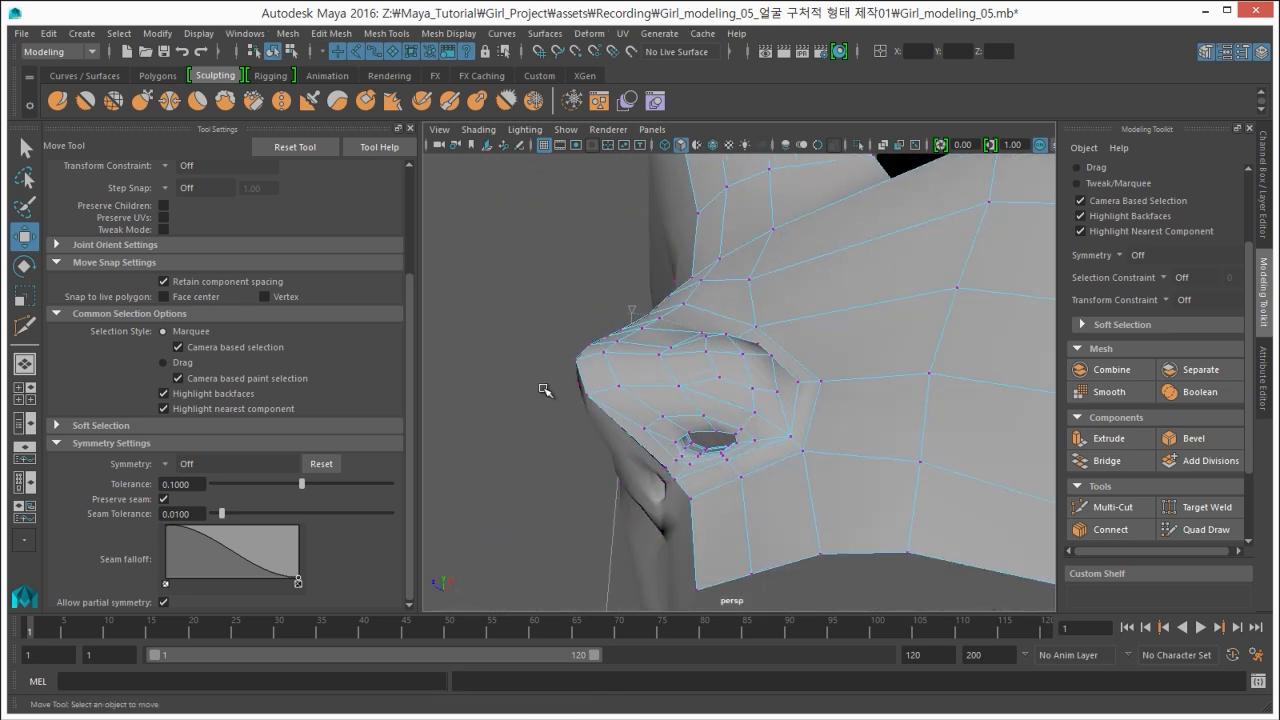
Examine the nose profile and underside of the face in object mode from several angles.
key(F8)
key(F8)
click(529, 384)
alt+drag(657, 462, 583, 480)
click(664, 469)
click(638, 372)
alt+right_drag(636, 371, 597, 358)
alt+drag(597, 358, 623, 432)
key([)
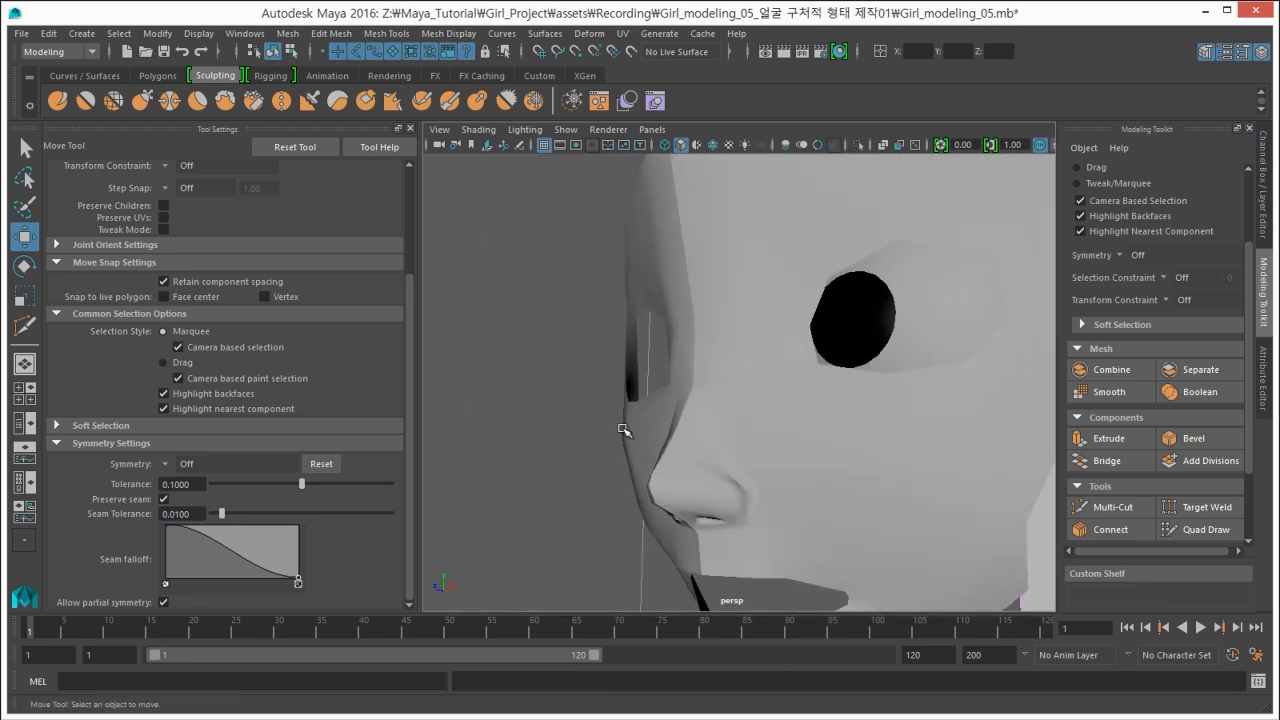
alt+drag(772, 452, 731, 443)
click(731, 443)
alt+right_drag(619, 433, 597, 456)
click(597, 457)
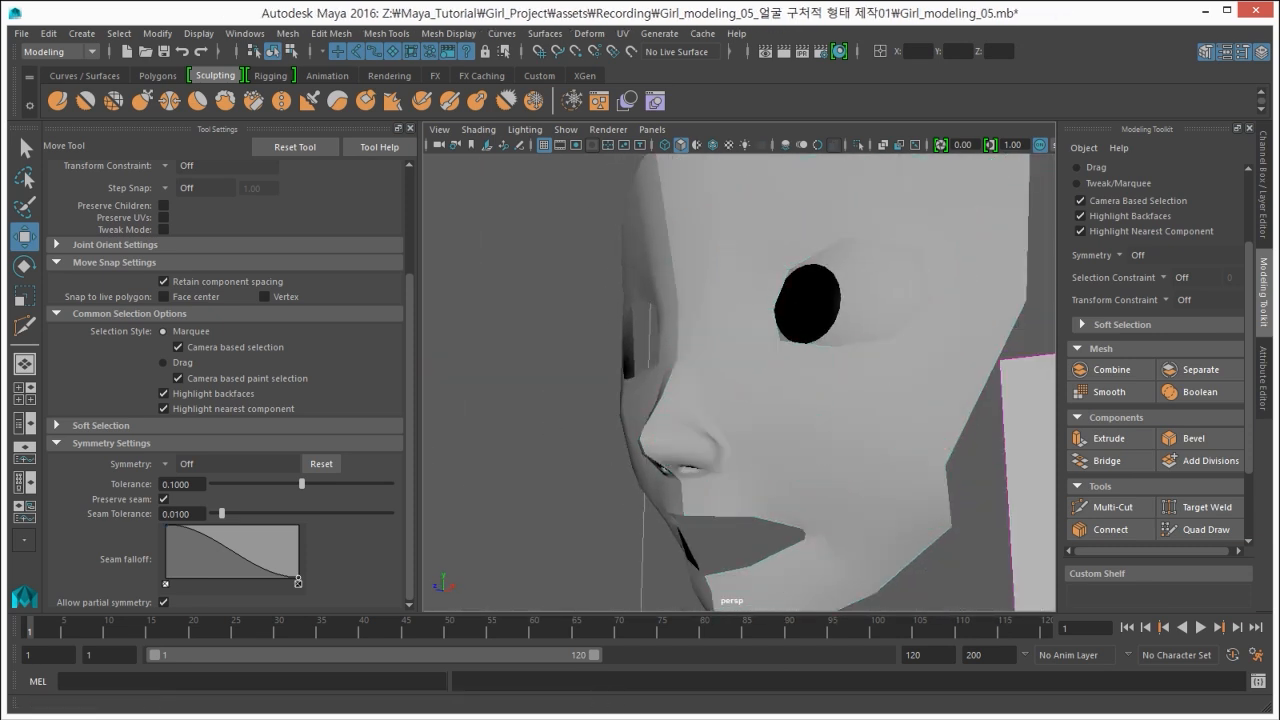